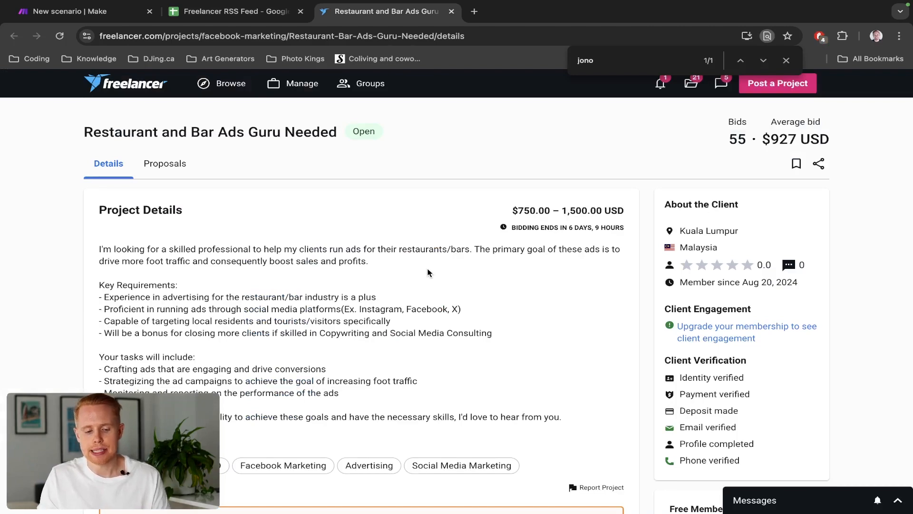
# Review the Freelancer job listing, the RSS feed spreadsheet and the existing Make scenario
pyautogui.scroll(-20, 427, 272)
pyautogui.scroll(8, 427, 272)
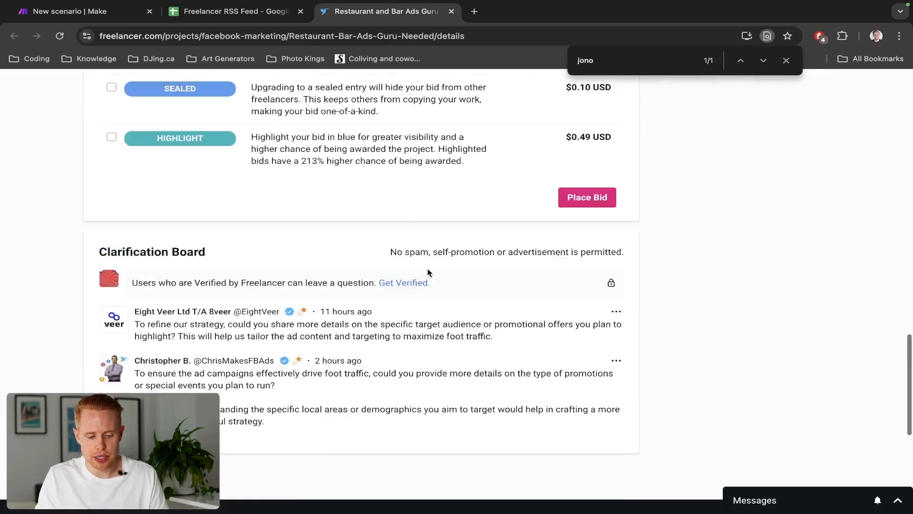
pyautogui.scroll(4, 427, 272)
pyautogui.hotkey('ctrl', 'shift', 'Tab')
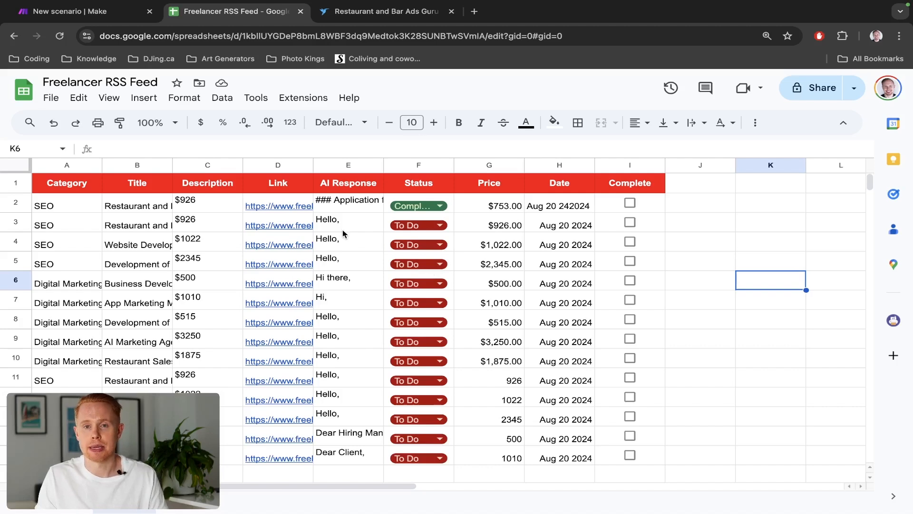
pyautogui.hotkey('ctrl', 'Tab')
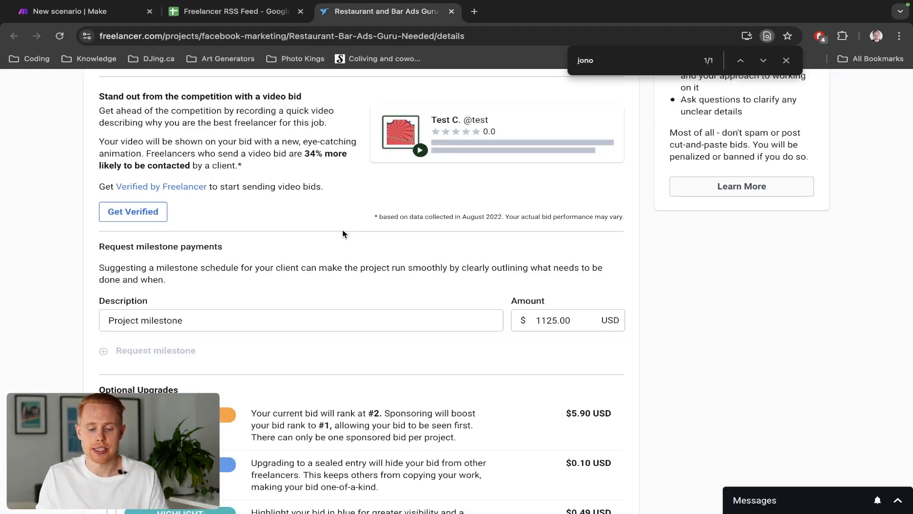
pyautogui.hotkey('ctrl', 'shift', 'Tab')
pyautogui.hotkey('ctrl', 'shift', 'Tab')
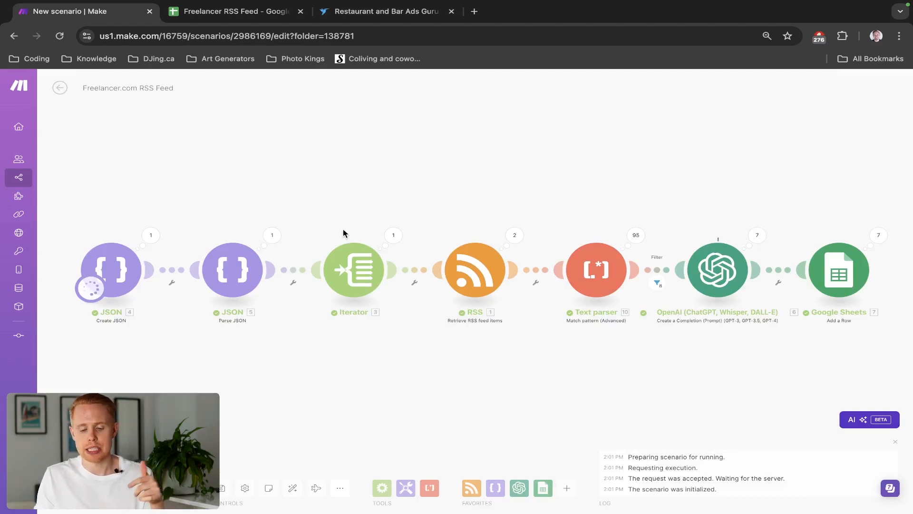
pyautogui.click(342, 494)
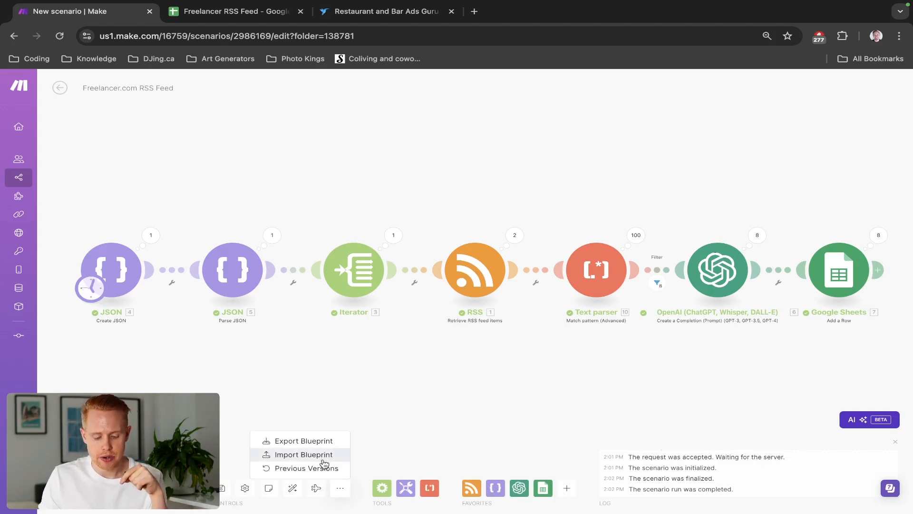
pyautogui.click(323, 457)
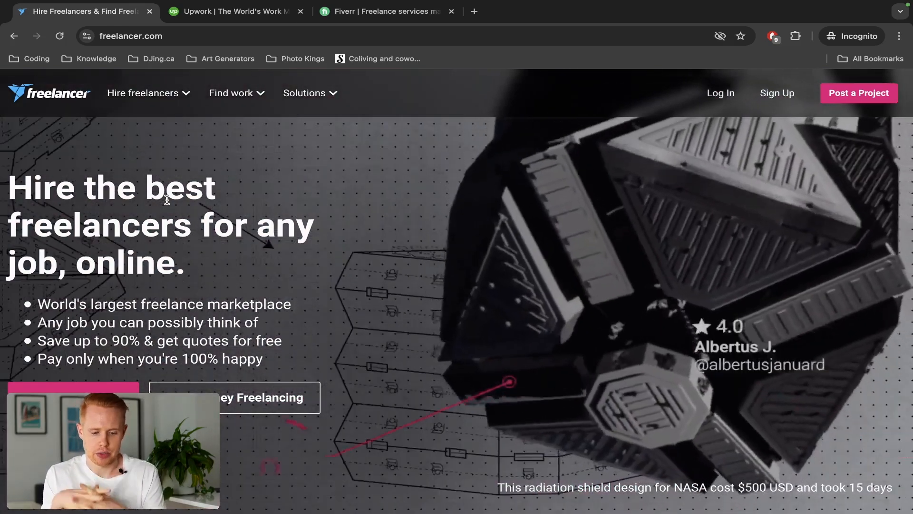
pyautogui.moveTo(255, 99)
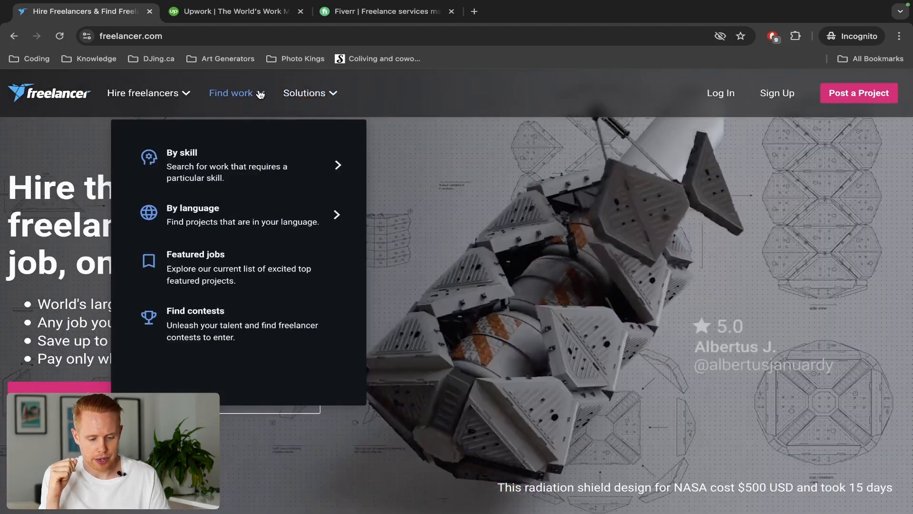
pyautogui.moveTo(266, 158)
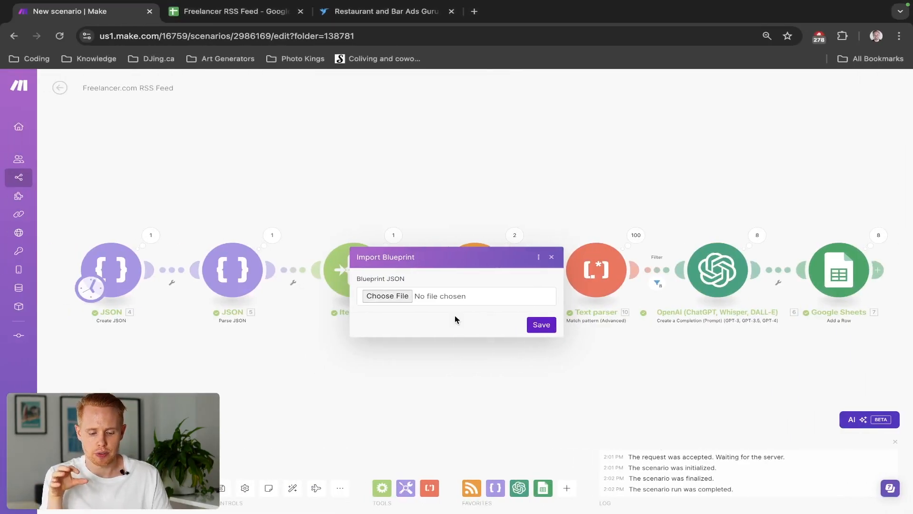
pyautogui.click(393, 164)
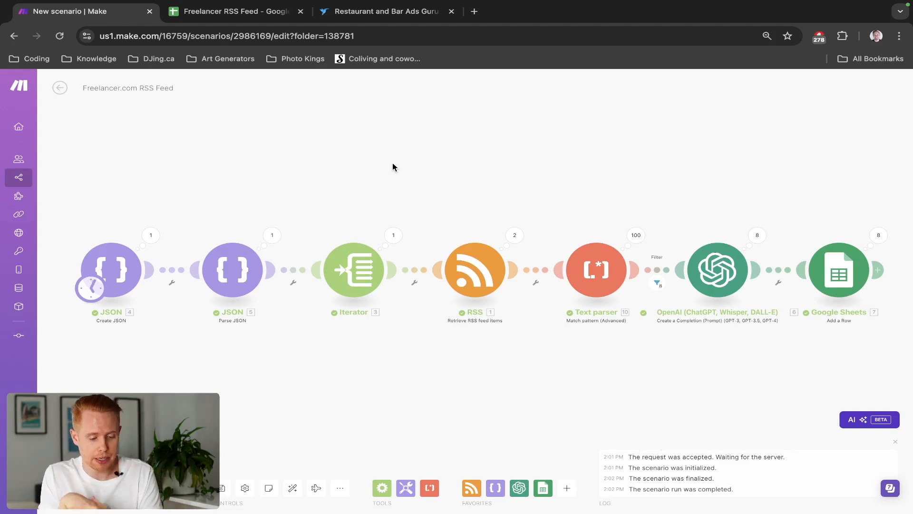
# Save the current scenario and return to the scenarios list
pyautogui.click(222, 486)
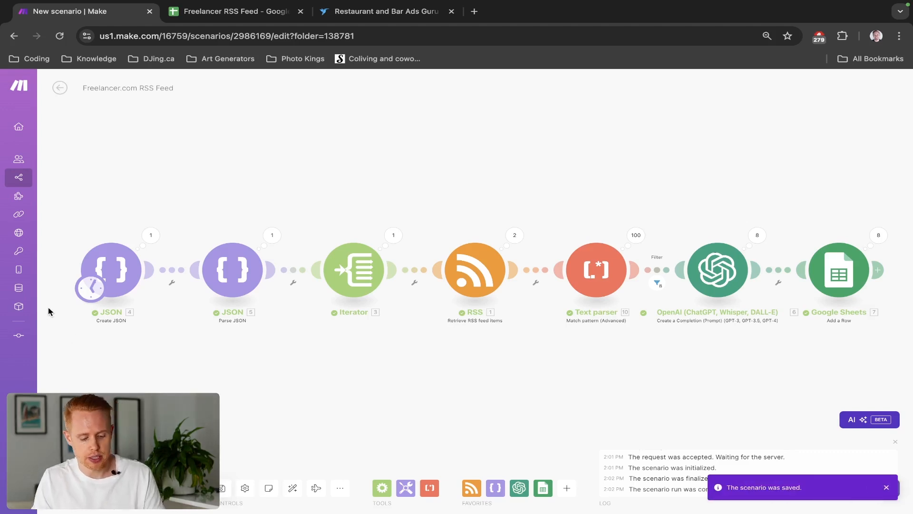
pyautogui.moveTo(34, 267)
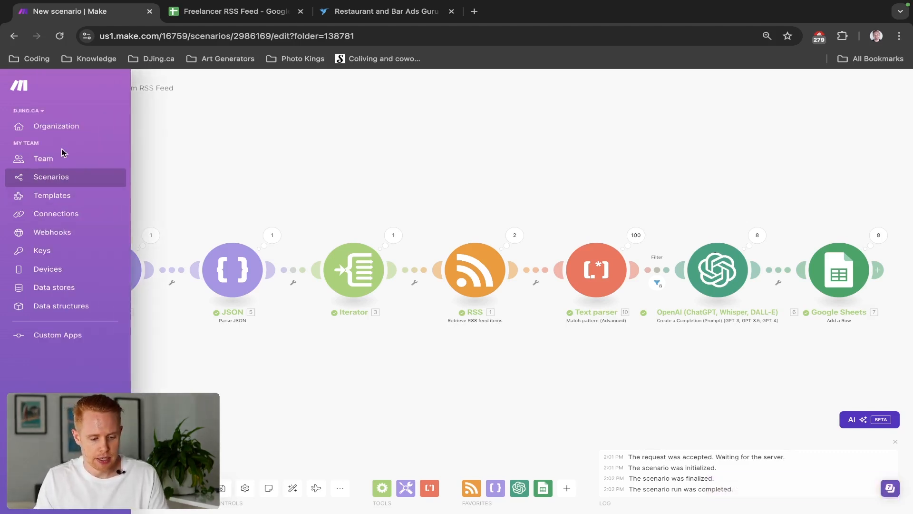
pyautogui.click(57, 183)
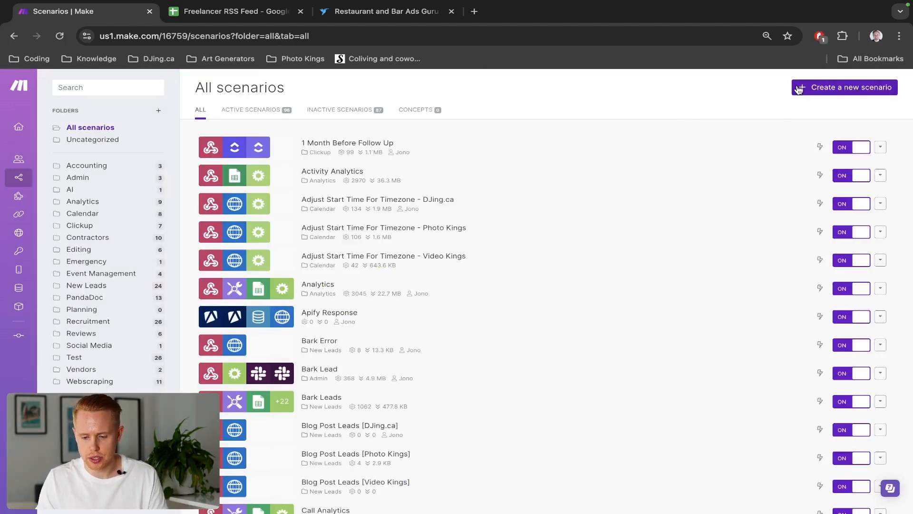
# Create a new scenario whose first module is JSON Create JSON
pyautogui.click(799, 88)
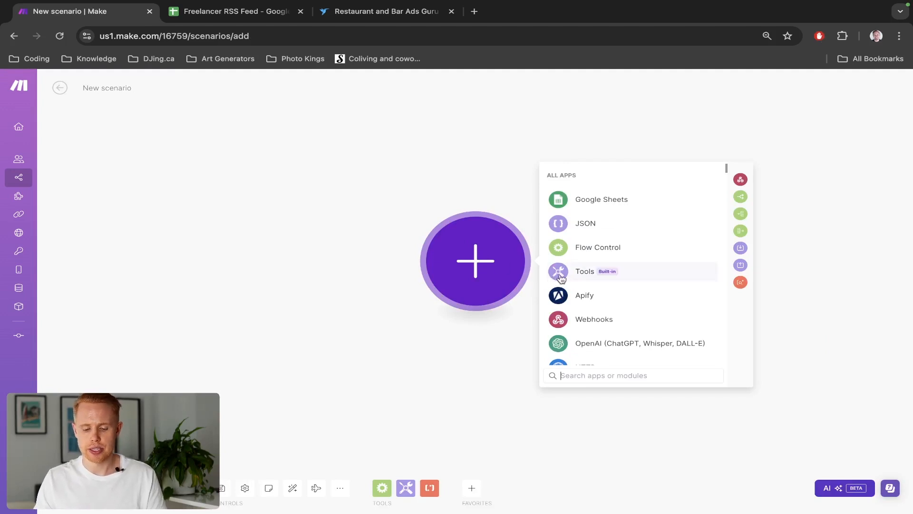
pyautogui.click(580, 276)
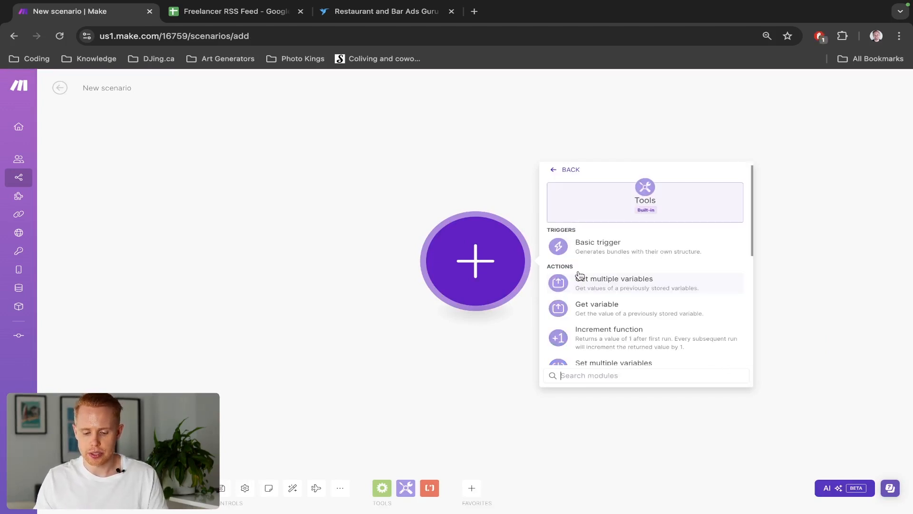
pyautogui.click(570, 177)
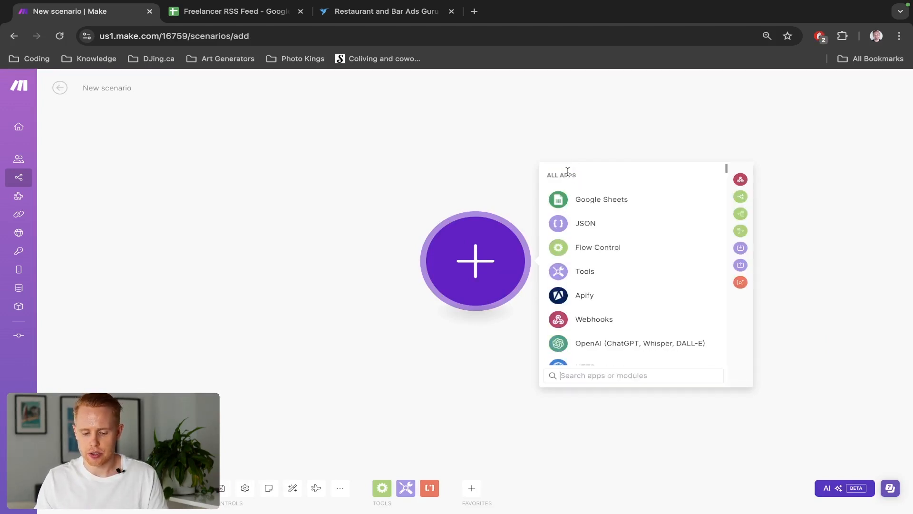
pyautogui.click(582, 224)
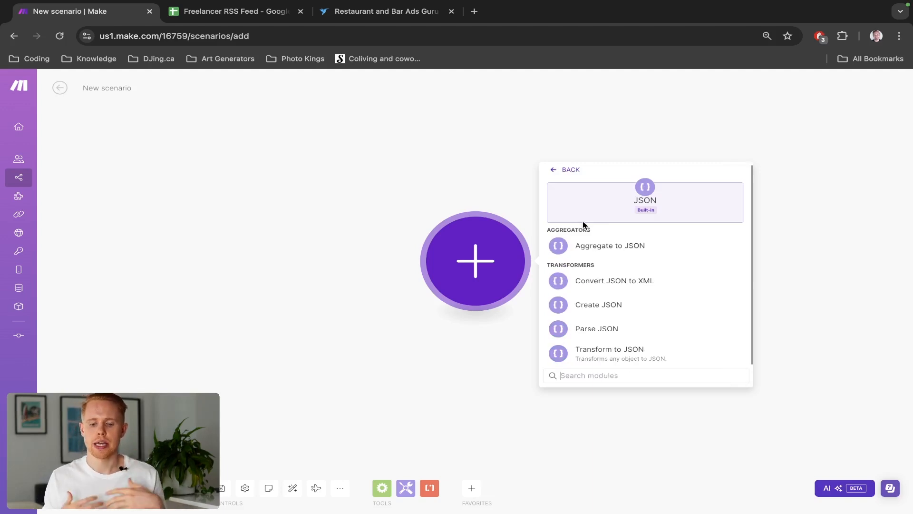
pyautogui.click(613, 308)
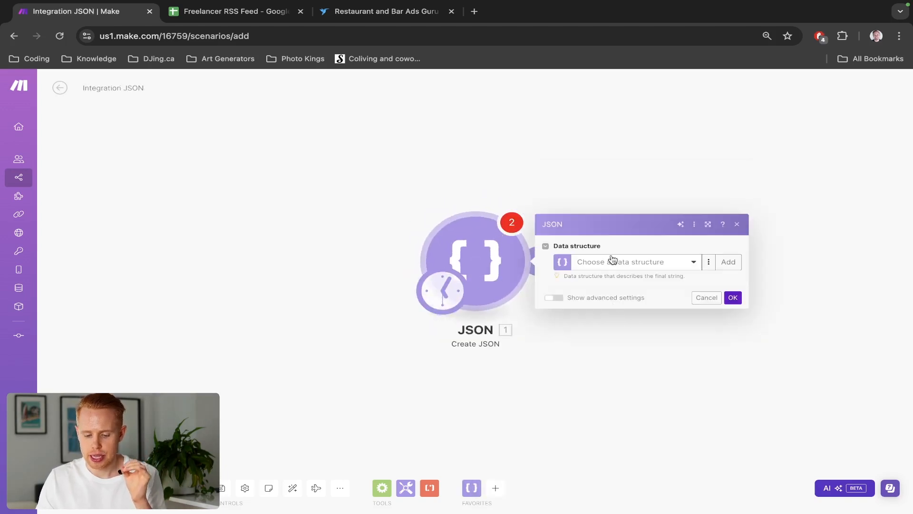
# Add a data structure named Jobs with one Array item called Query, save it and confirm the module
pyautogui.click(612, 263)
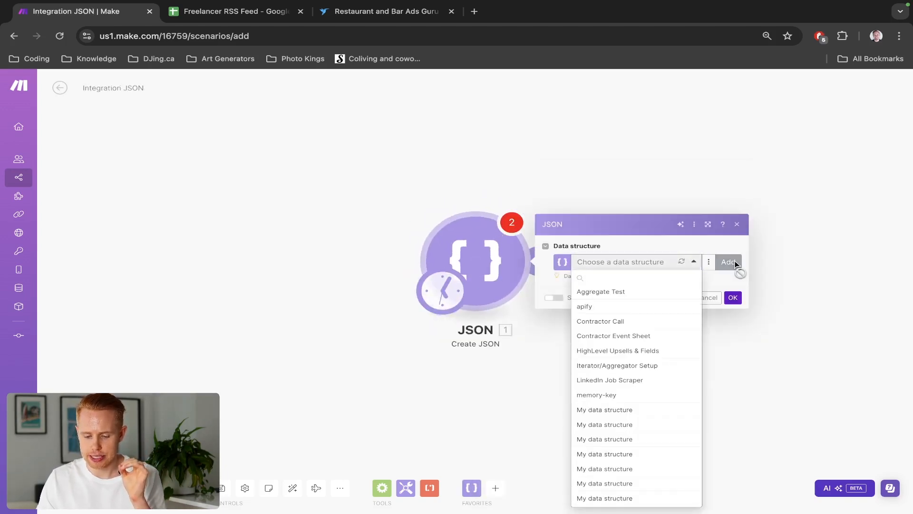
pyautogui.click(733, 263)
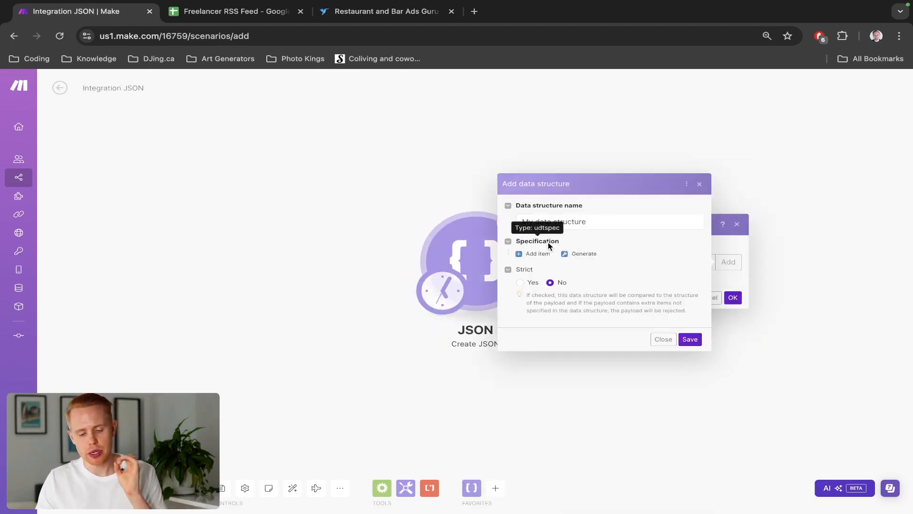
pyautogui.click(540, 254)
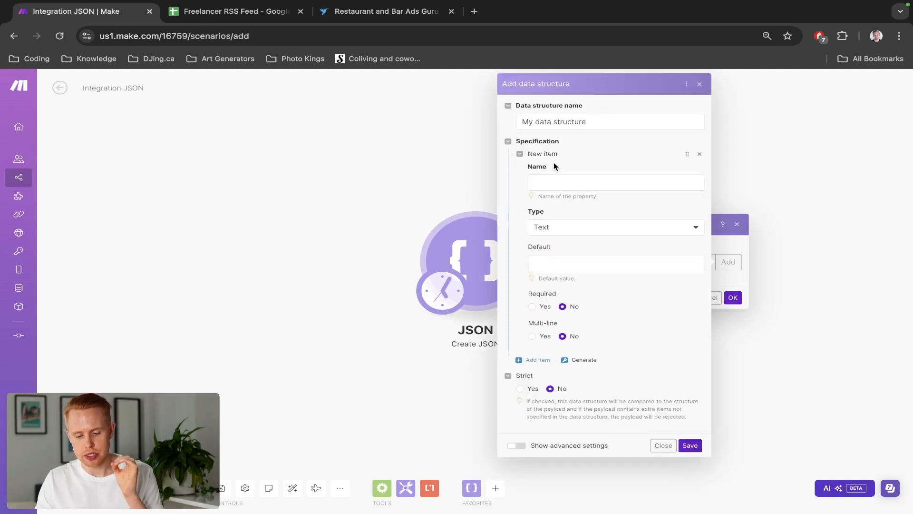
pyautogui.tripleClick(547, 122)
pyautogui.write('Jobs')
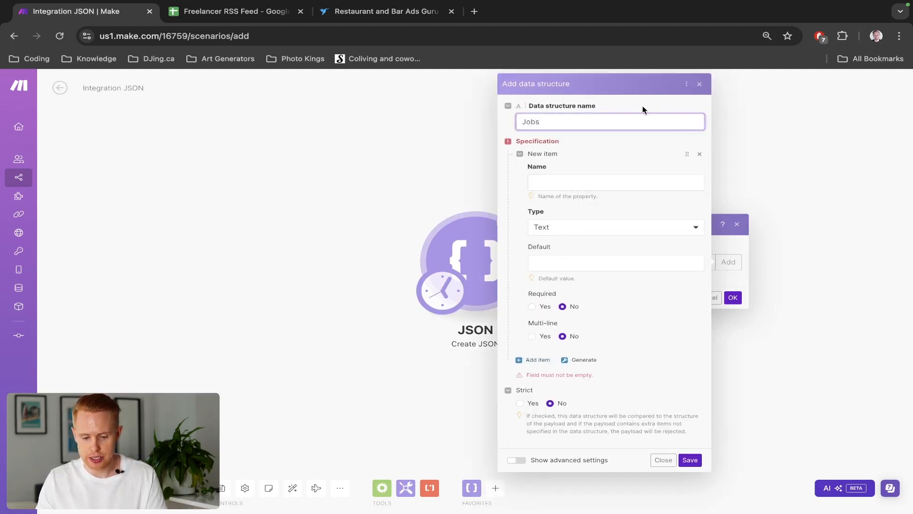
pyautogui.click(555, 181)
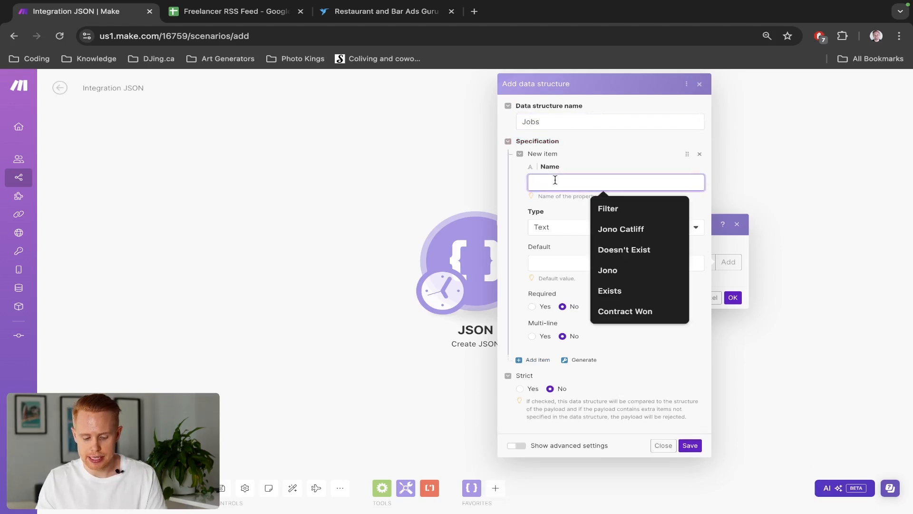
pyautogui.write('Query')
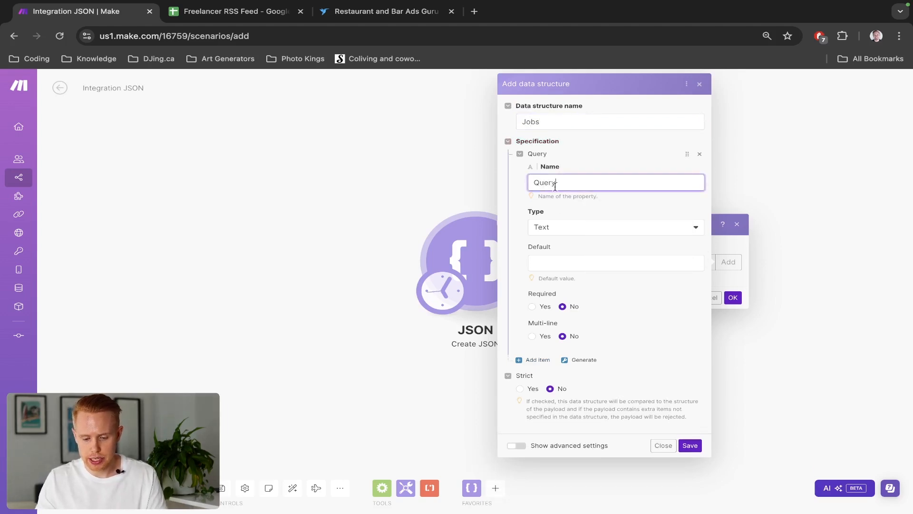
pyautogui.click(562, 228)
pyautogui.click(555, 243)
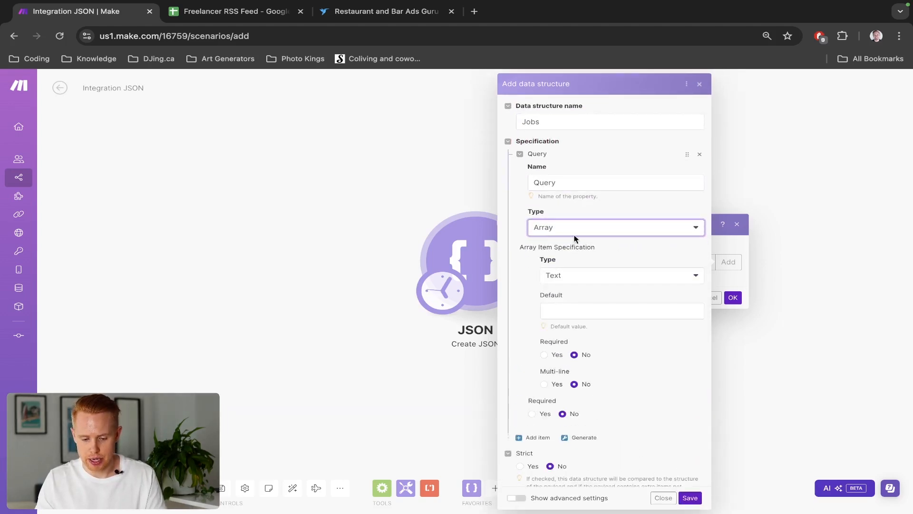
pyautogui.click(600, 211)
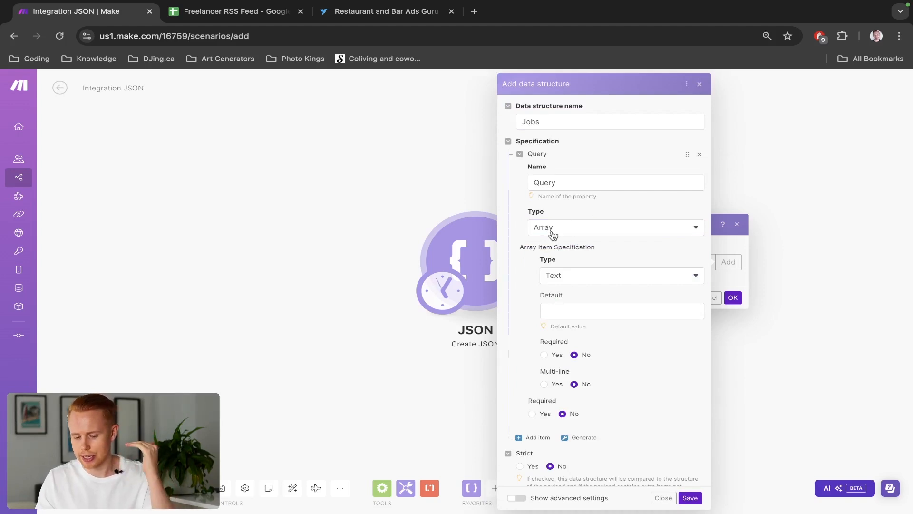
pyautogui.click(690, 498)
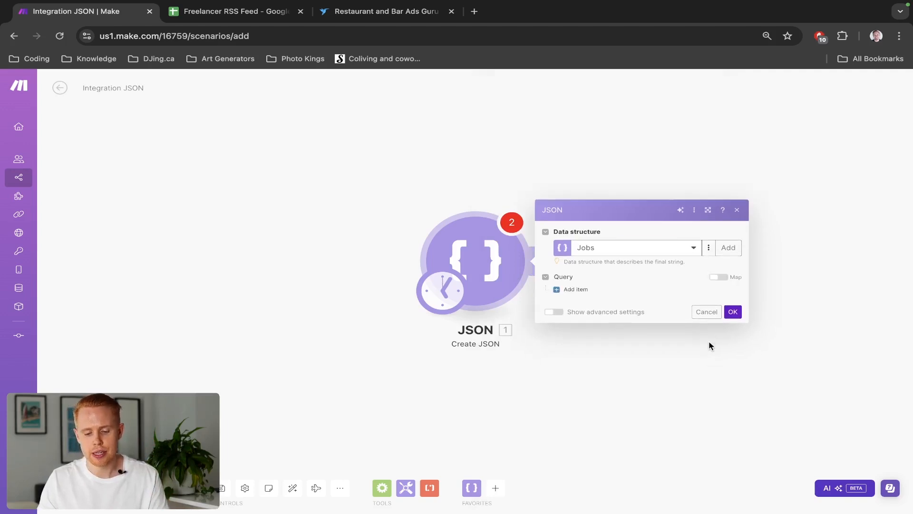
pyautogui.click(732, 311)
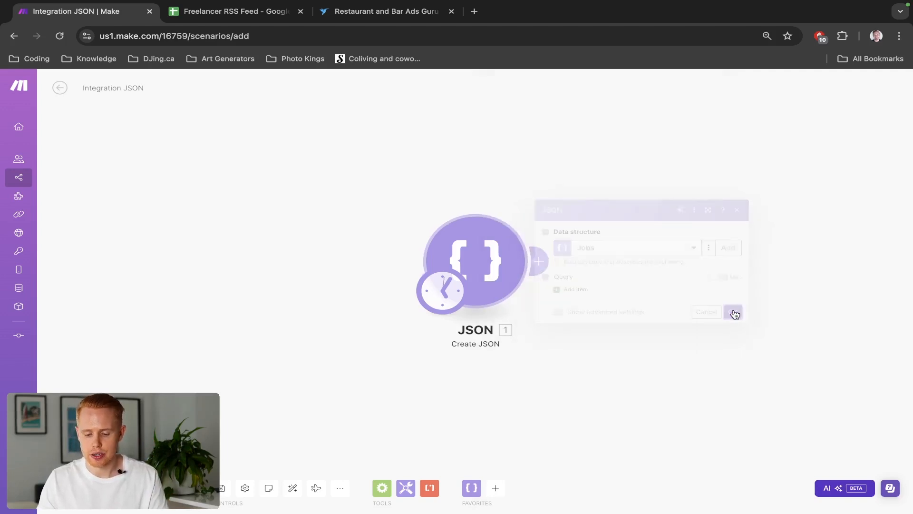
# Fill the Create JSON module's Query with the items SEO and Digital Marketing and confirm
pyautogui.click(485, 266)
pyautogui.moveTo(427, 199); pyautogui.dragTo(306, 198)
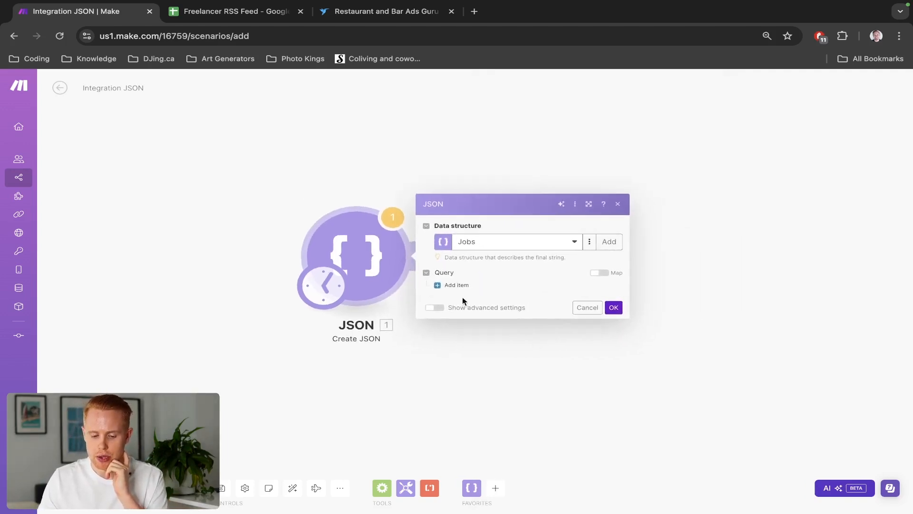
pyautogui.click(451, 285)
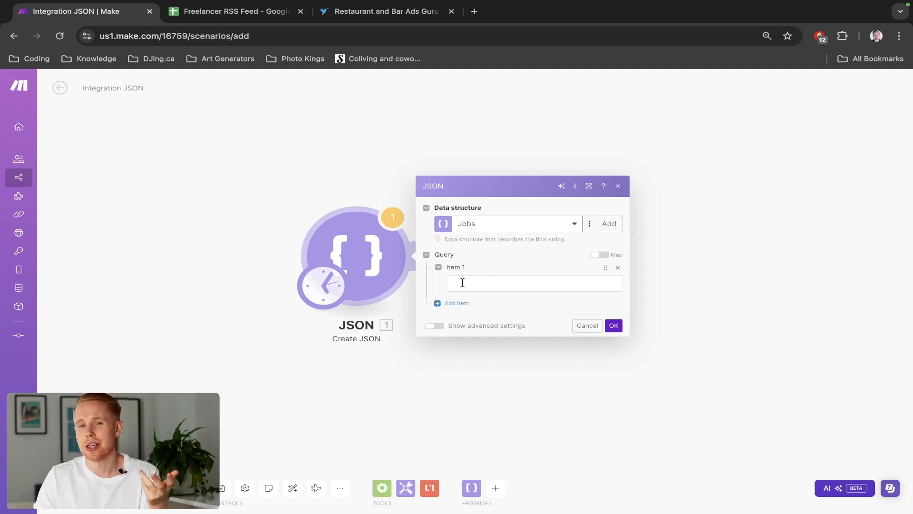
pyautogui.click(463, 283)
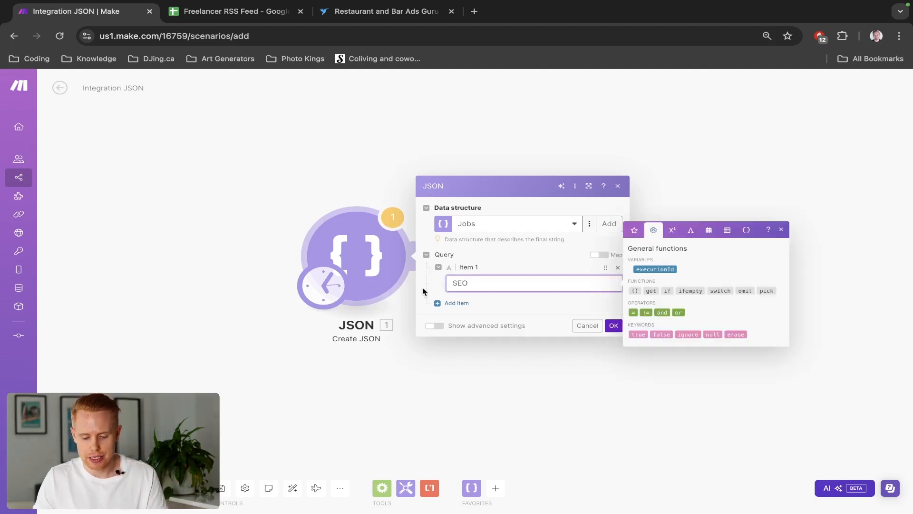
pyautogui.click(456, 303)
pyautogui.click(483, 300)
pyautogui.write('Digital Marketing')
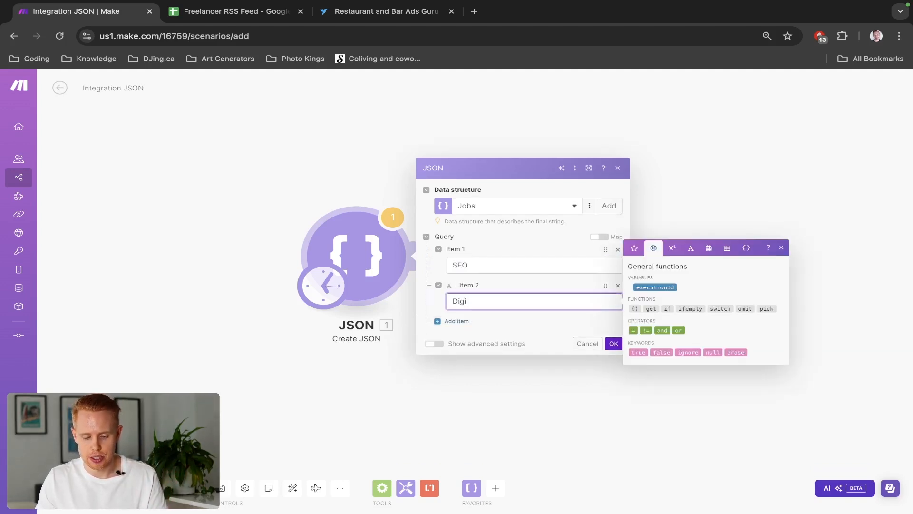
pyautogui.click(496, 322)
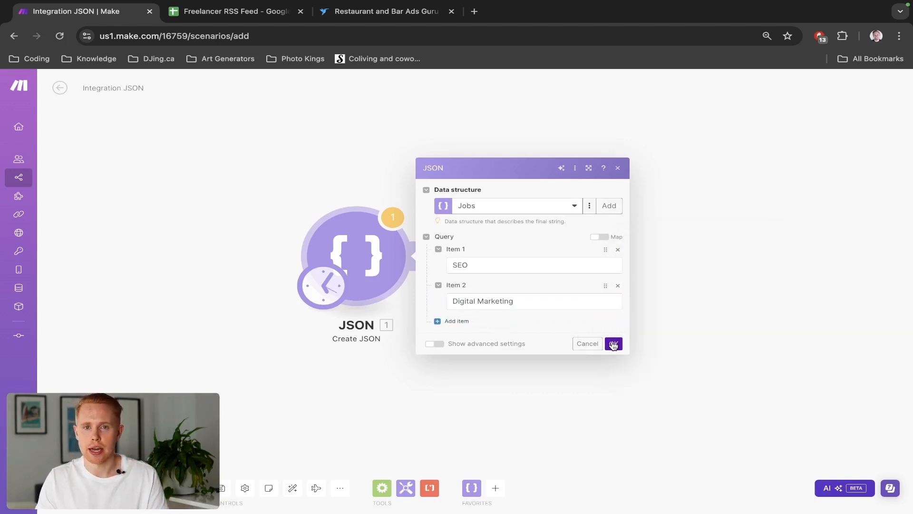
pyautogui.click(613, 345)
# Add a JSON Parse JSON module after the Create JSON module
pyautogui.click(425, 260)
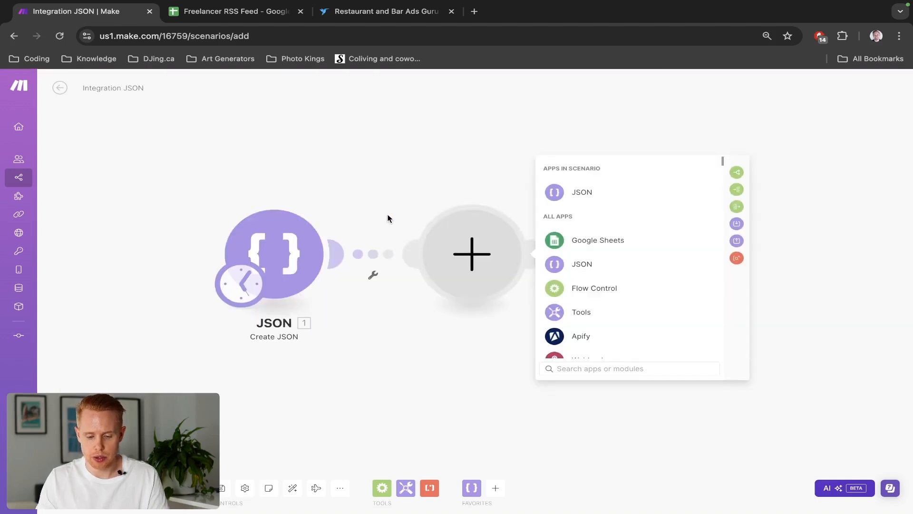
pyautogui.click(585, 267)
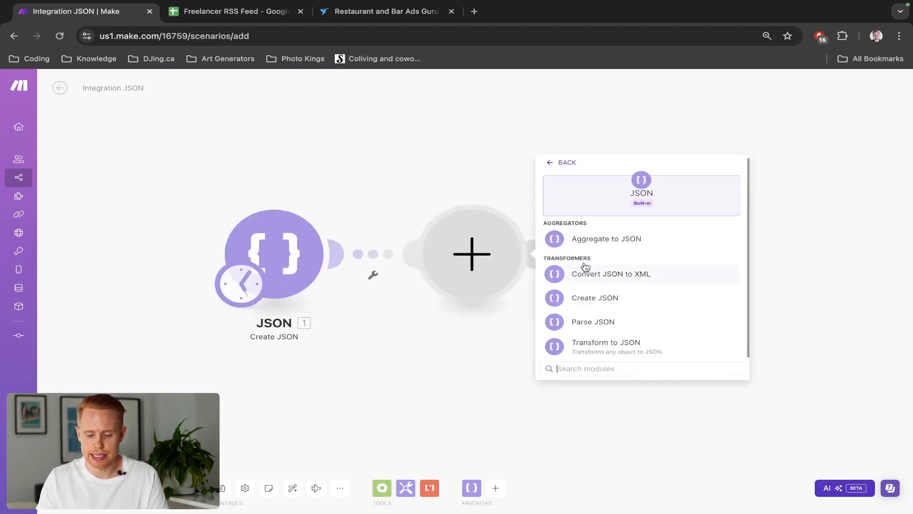
pyautogui.click(586, 324)
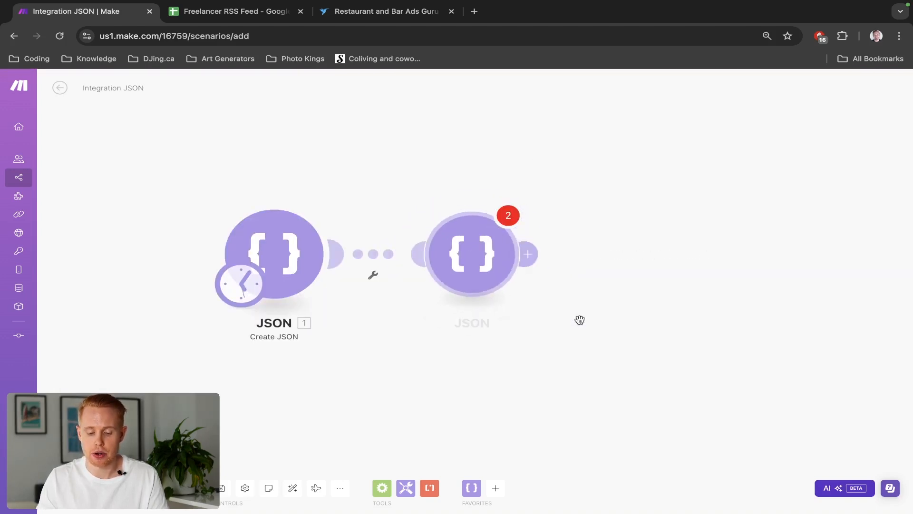
# Map the Create JSON output into the Parse JSON module's JSON string field and confirm the module
pyautogui.click(583, 290)
pyautogui.moveTo(775, 319); pyautogui.dragTo(691, 287)
pyautogui.click(729, 317)
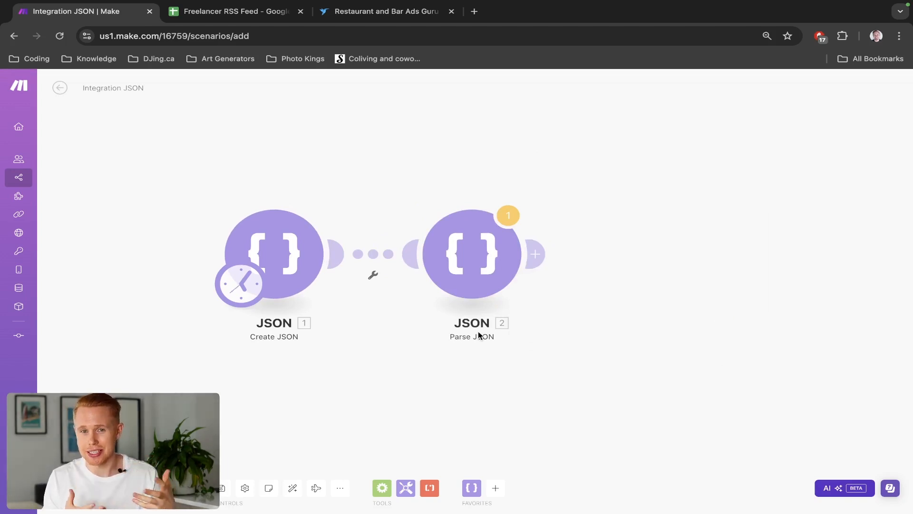
# Run the scenario once and inspect the Parse JSON module's output bundle with its Query array
pyautogui.click(79, 488)
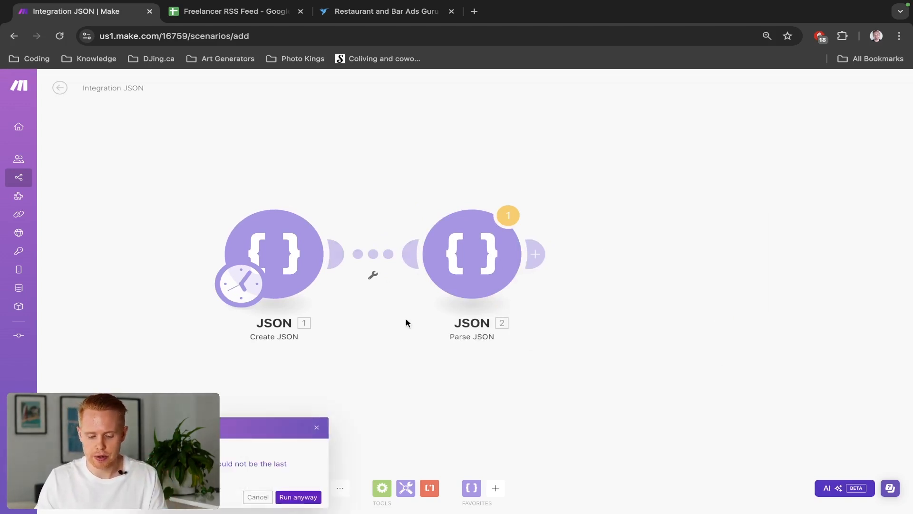
pyautogui.click(295, 497)
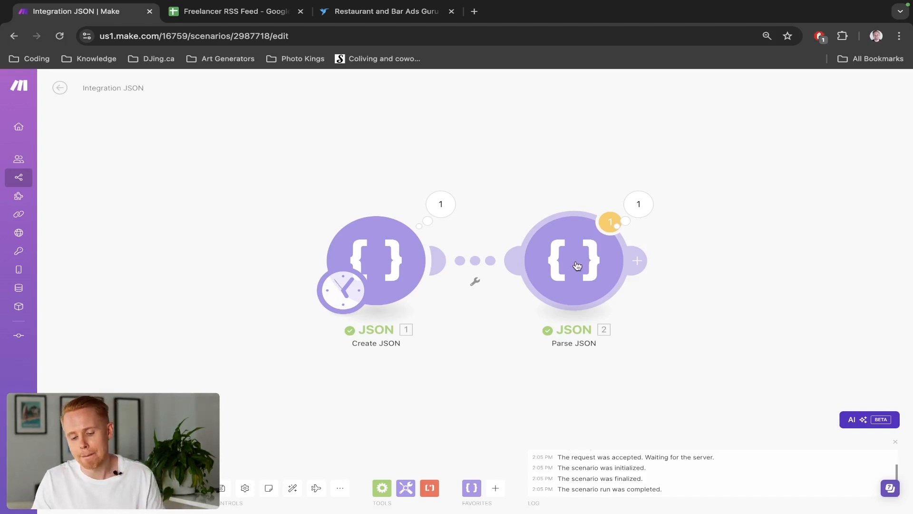
pyautogui.click(644, 206)
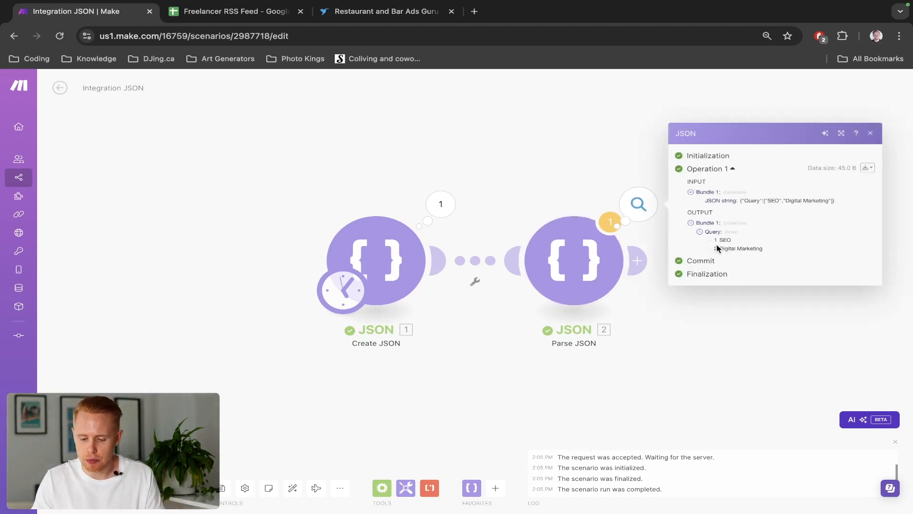
pyautogui.hscroll(3, 728, 247)
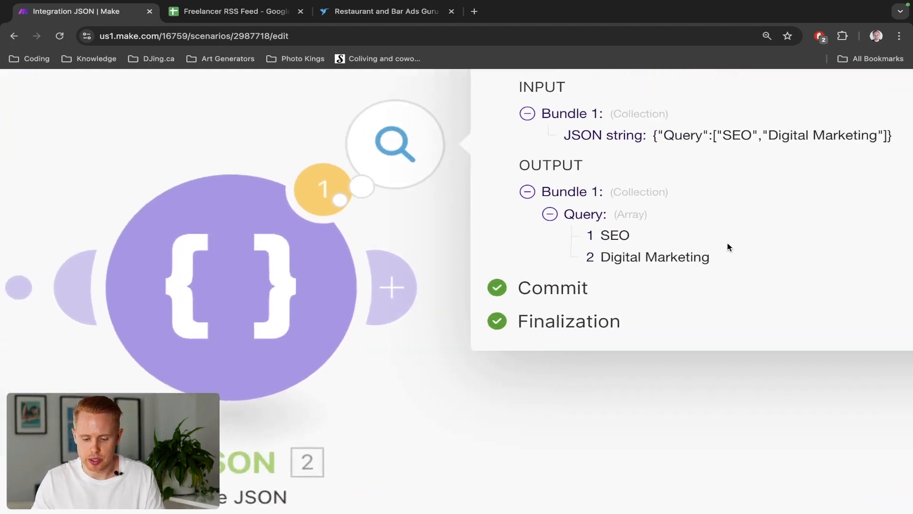
pyautogui.tripleClick(603, 260)
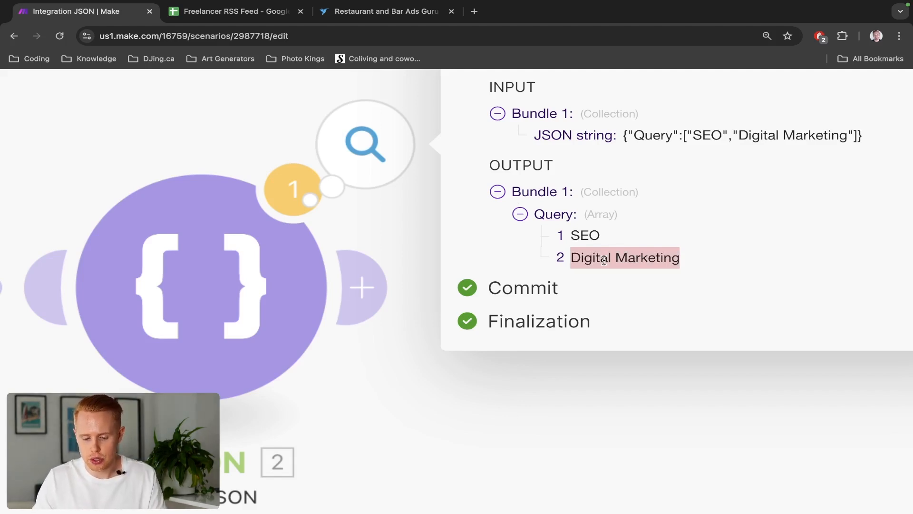
pyautogui.scroll(-5, 604, 260)
pyautogui.click(557, 211)
pyautogui.moveTo(568, 200); pyautogui.dragTo(420, 173)
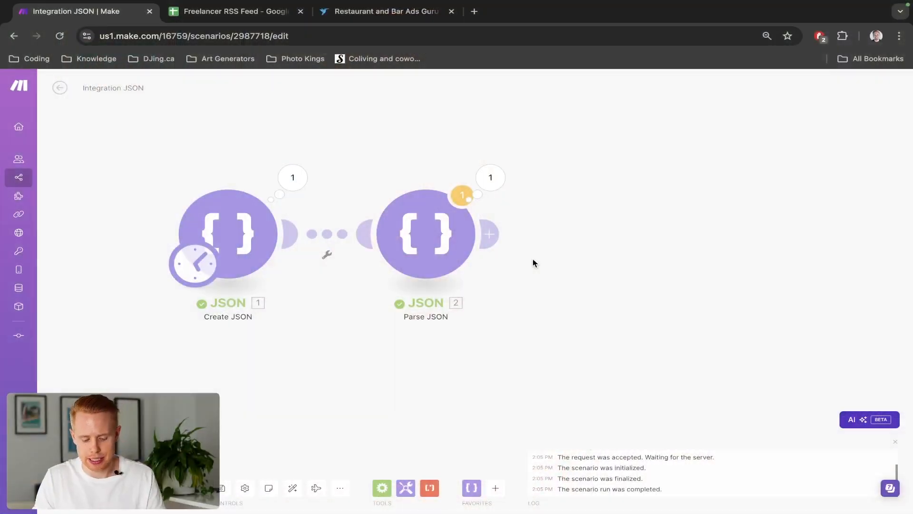
# Search the web for rss feed freelancer.com and open the rss-freelancer.vercel.app Freelancer.com RSS feed generator
pyautogui.hotkey('ctrl', 't')
pyautogui.write('rss feed')
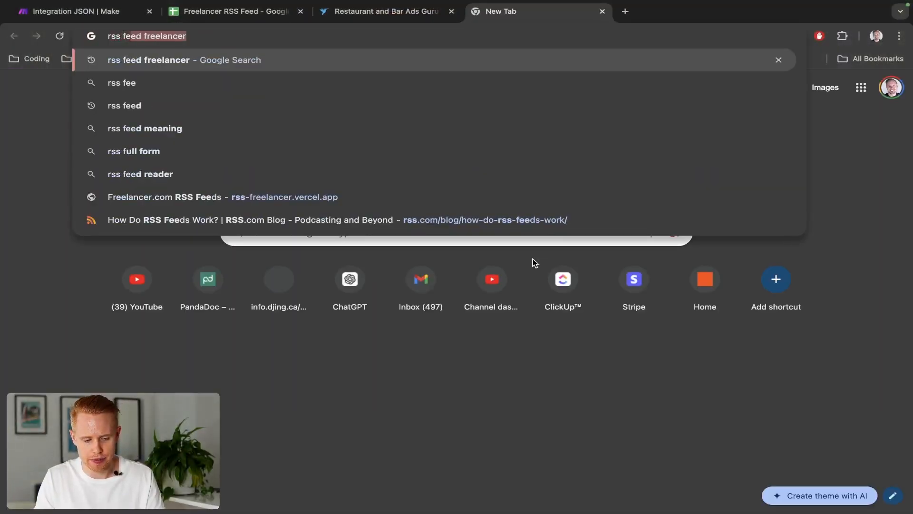
pyautogui.write(' free')
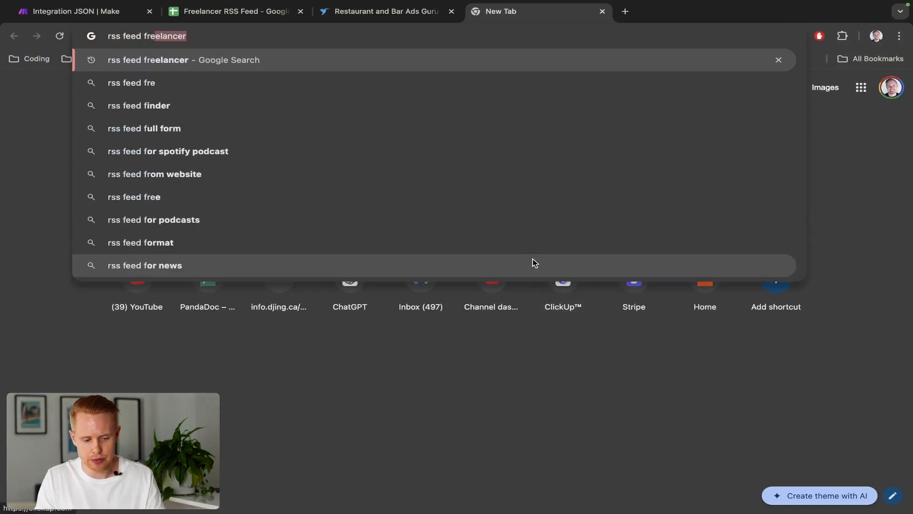
pyautogui.write('lancer.com')
pyautogui.press('Return')
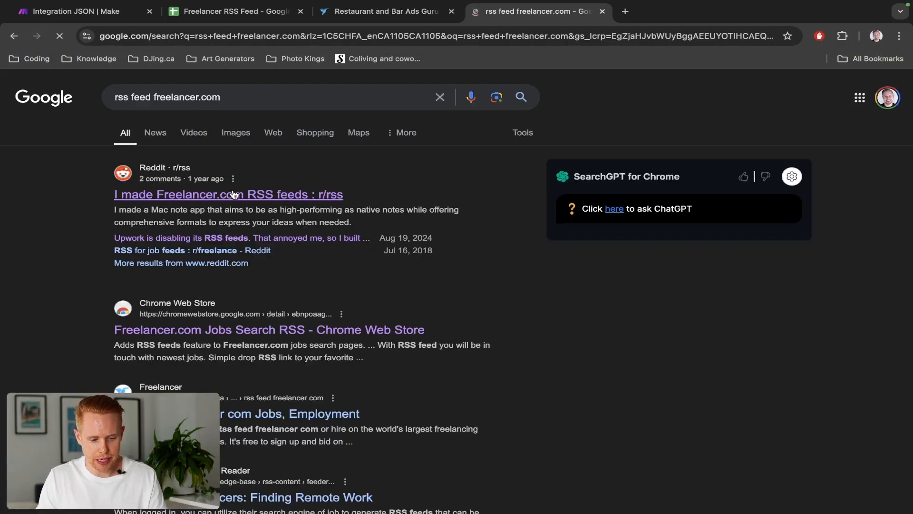
pyautogui.click(232, 194)
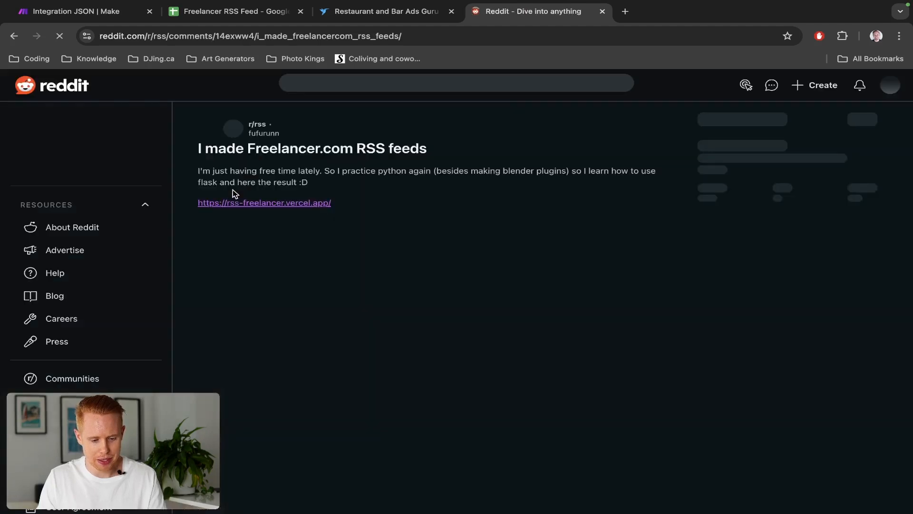
pyautogui.click(238, 203)
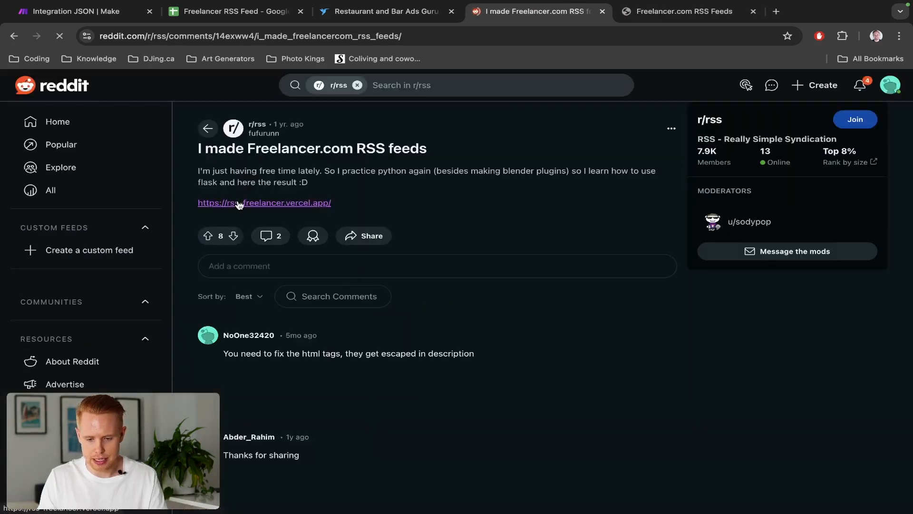
pyautogui.hotkey('ctrl', 'w')
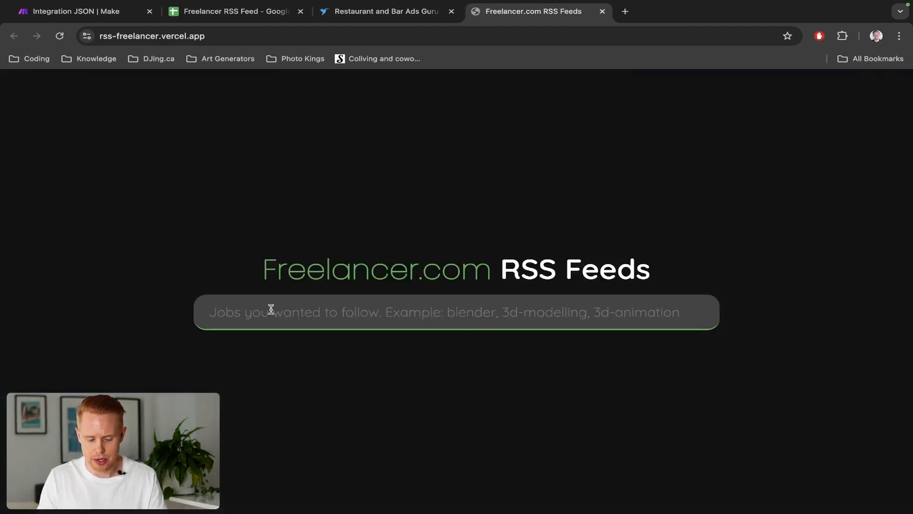
# Generate the Freelancer.com RSS feed for SEO jobs
pyautogui.click(310, 321)
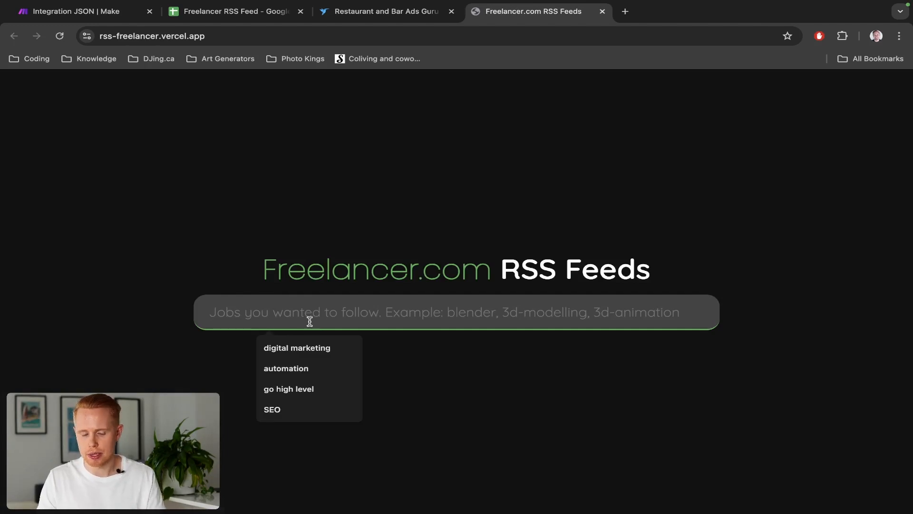
pyautogui.write('SEO')
pyautogui.press('Return')
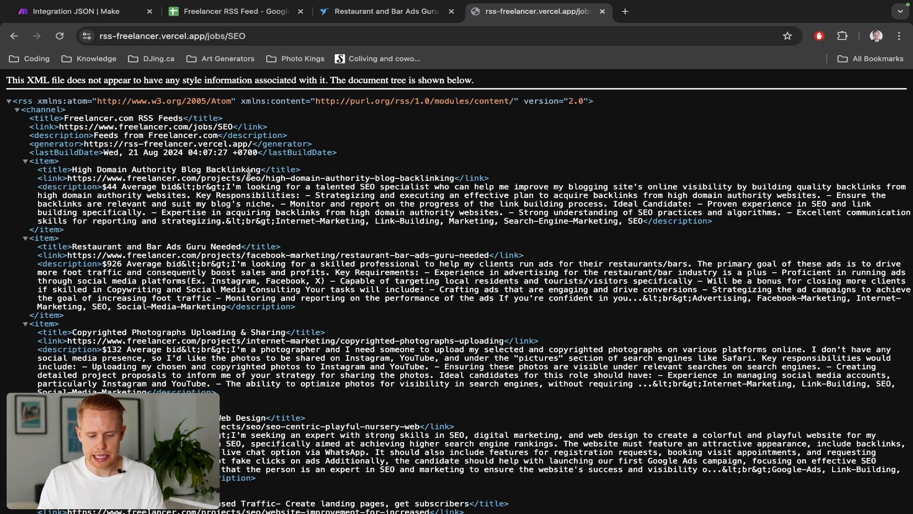
# Examine the SEO feed's items, including their titles, links and descriptions
pyautogui.scroll(-20, 233, 234)
pyautogui.scroll(20, 233, 234)
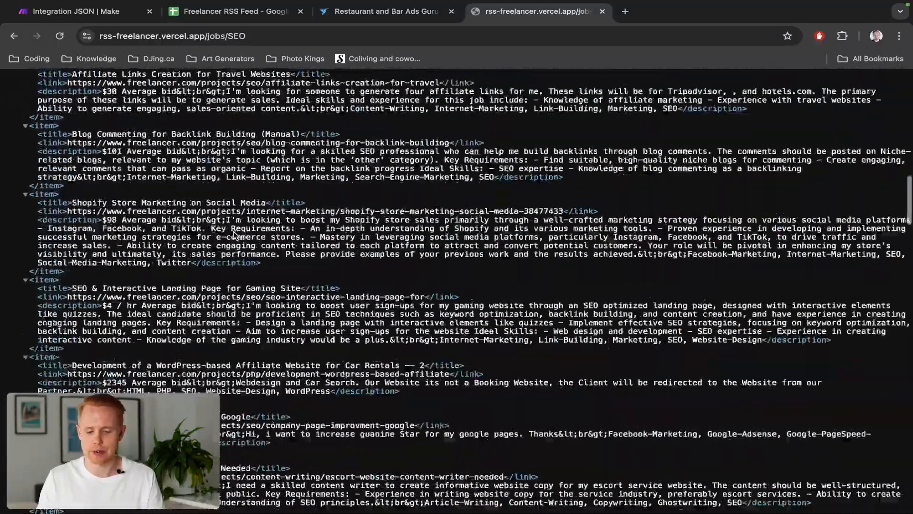
pyautogui.scroll(-1, 233, 231)
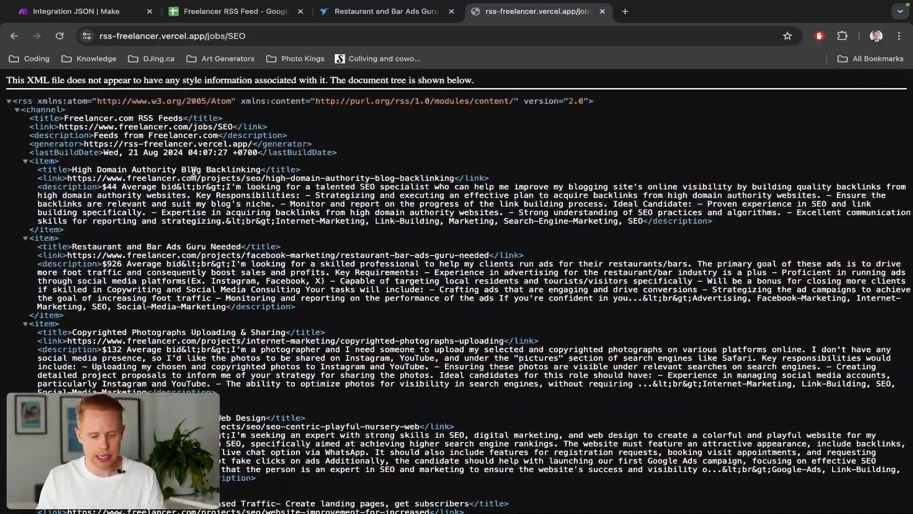
pyautogui.scroll(-10, 185, 228)
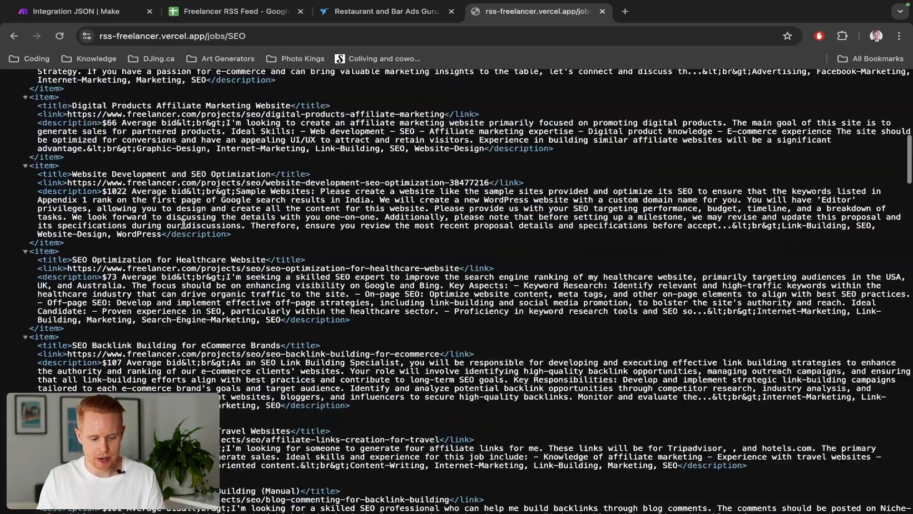
pyautogui.scroll(-12, 184, 227)
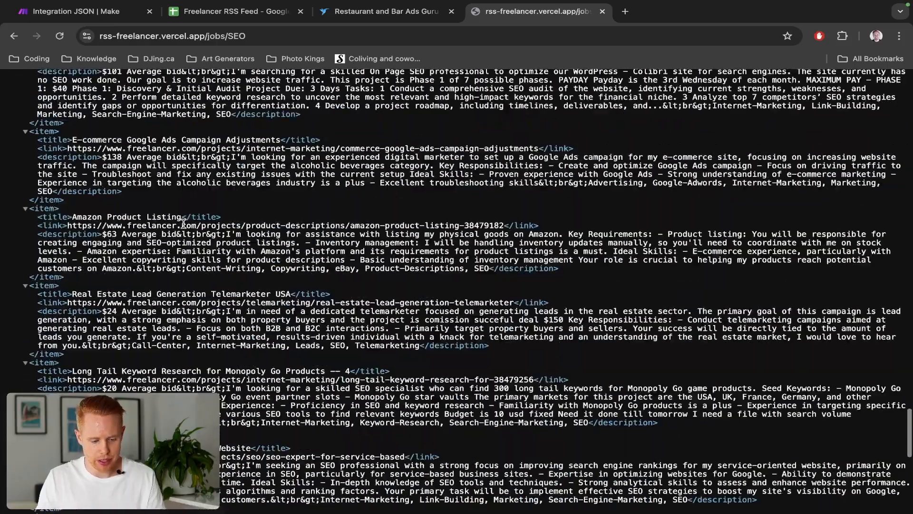
pyautogui.scroll(-10, 183, 222)
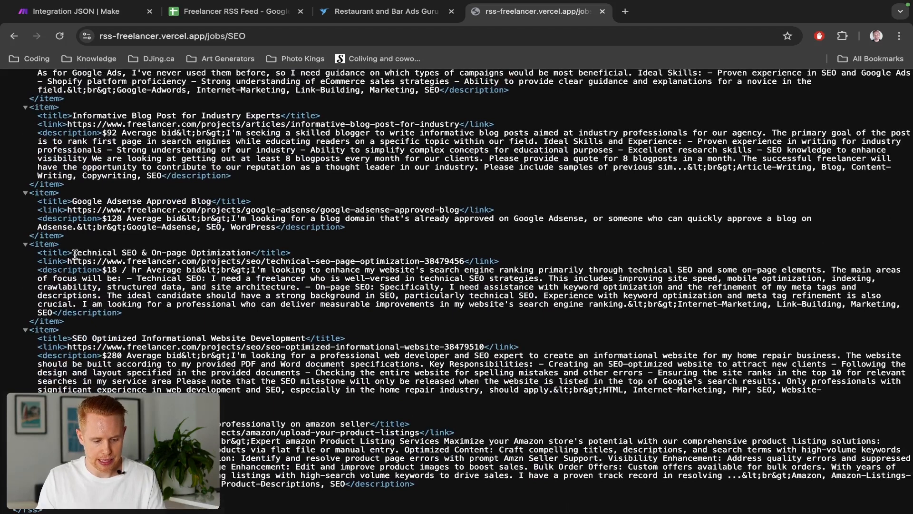
pyautogui.moveTo(72, 253); pyautogui.dragTo(251, 253)
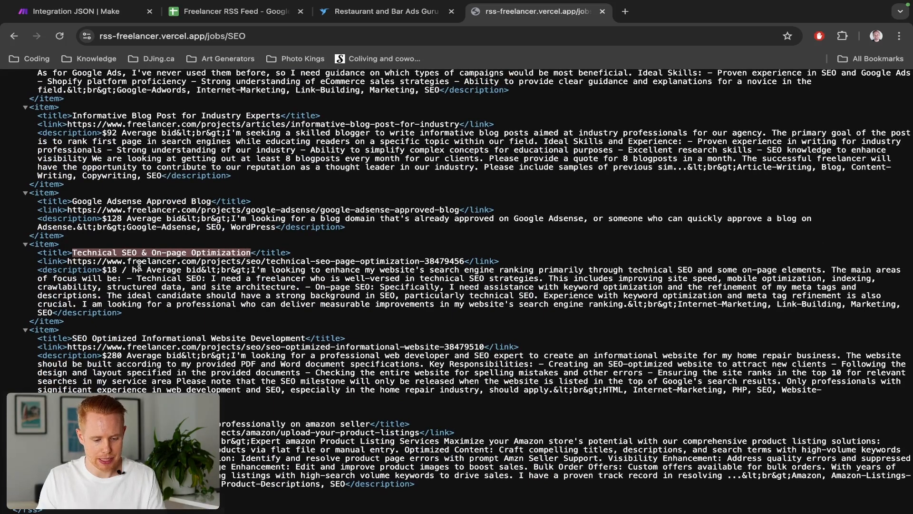
pyautogui.moveTo(67, 261); pyautogui.dragTo(299, 248)
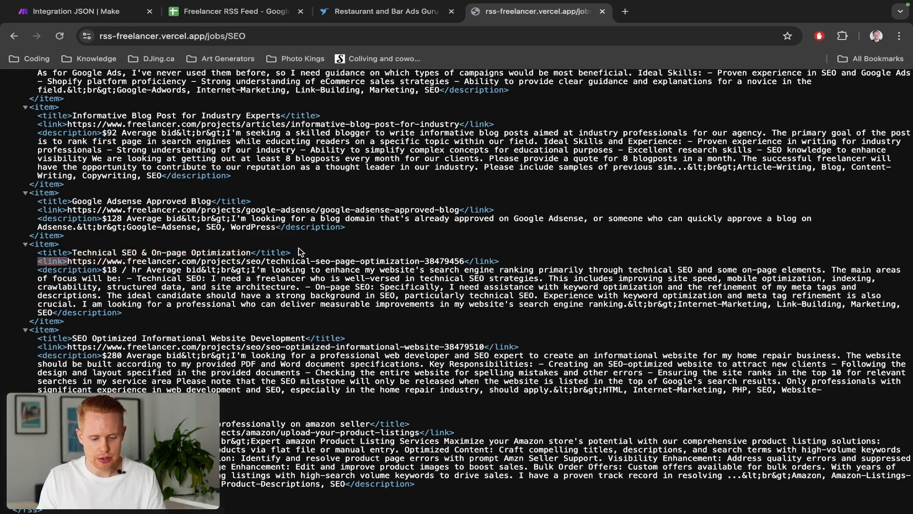
pyautogui.moveTo(467, 259); pyautogui.dragTo(464, 257)
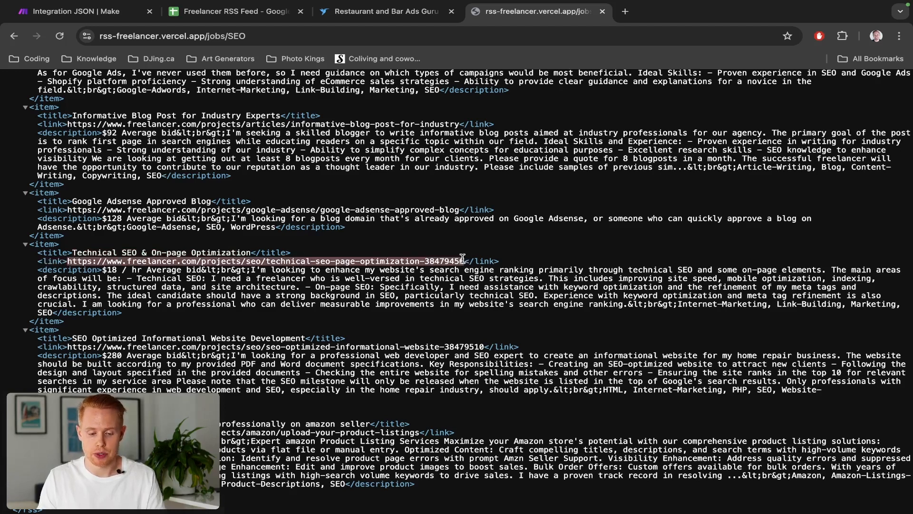
pyautogui.scroll(15, 463, 257)
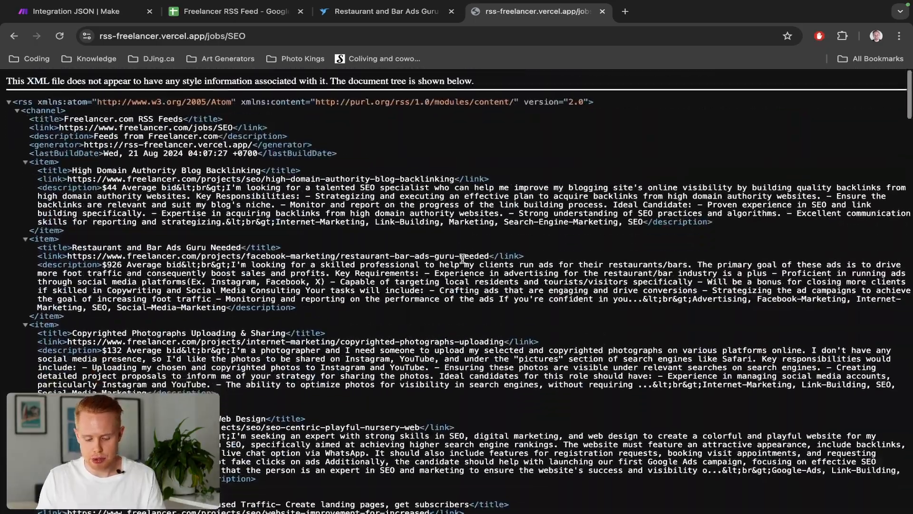
# Return to the scenario and add a Flow Control Iterator module after the Parse JSON module
pyautogui.press('super+l')
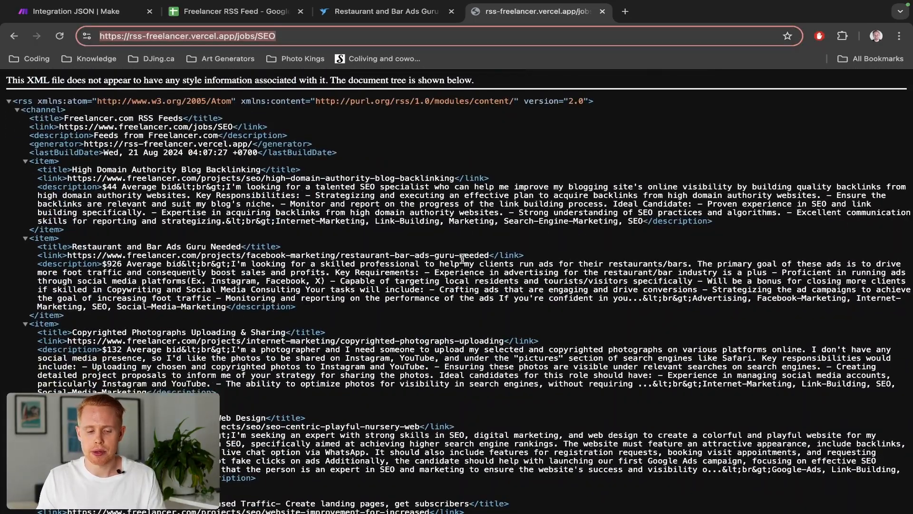
pyautogui.hotkey('ctrl', 'Tab')
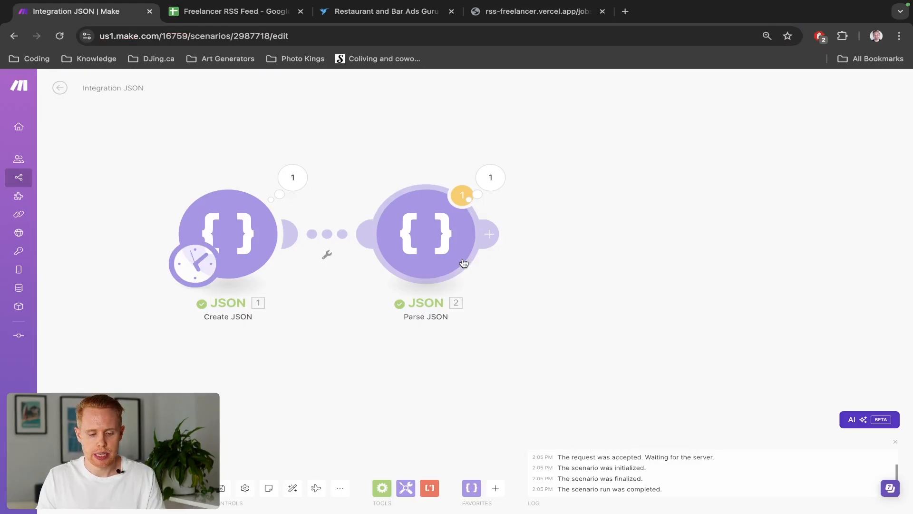
pyautogui.click(495, 236)
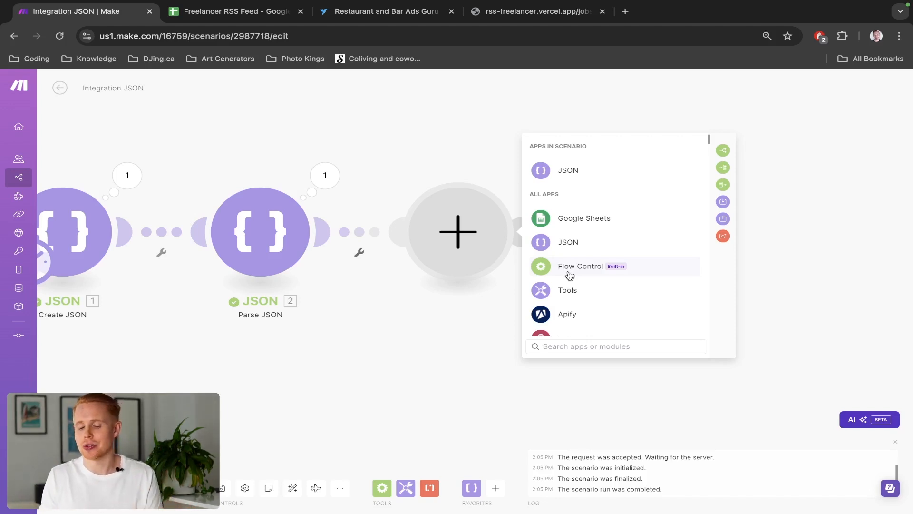
pyautogui.click(569, 275)
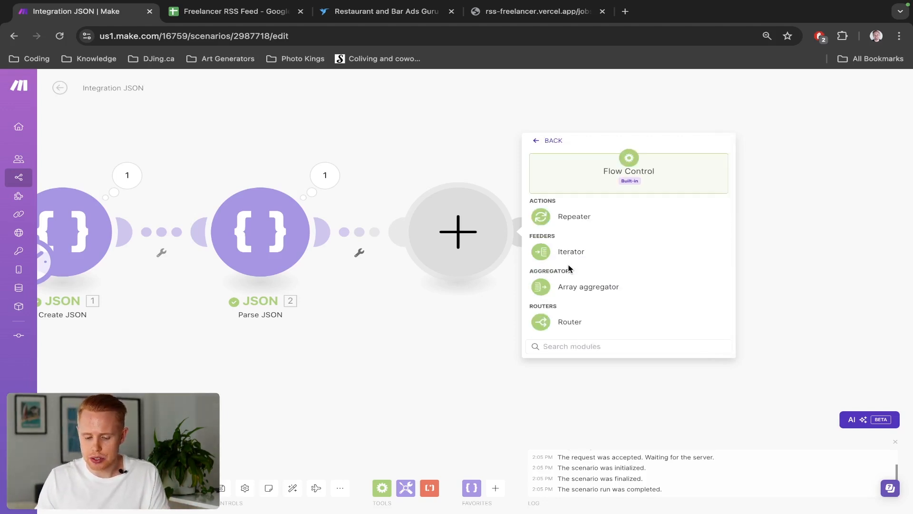
pyautogui.click(569, 261)
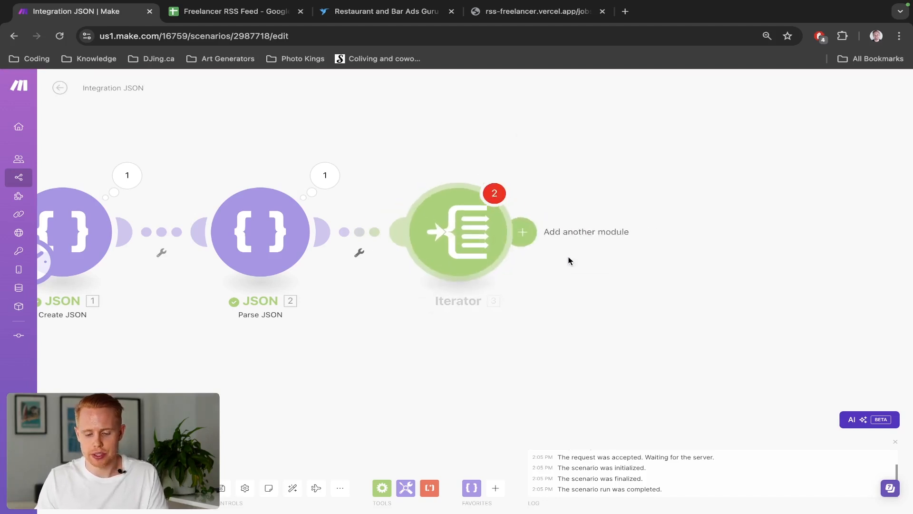
# Compare the output bundles of the Create JSON and Parse JSON modules
pyautogui.hscroll(-5, 286, 186)
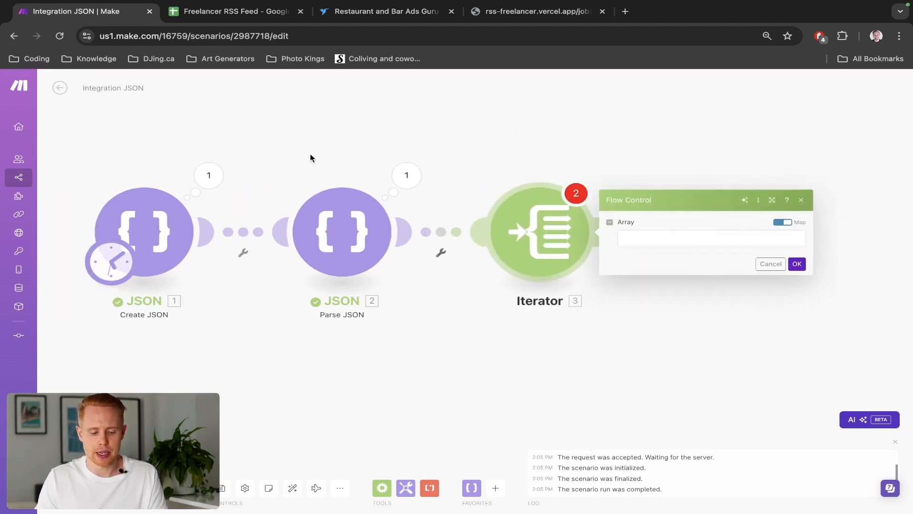
pyautogui.click(264, 177)
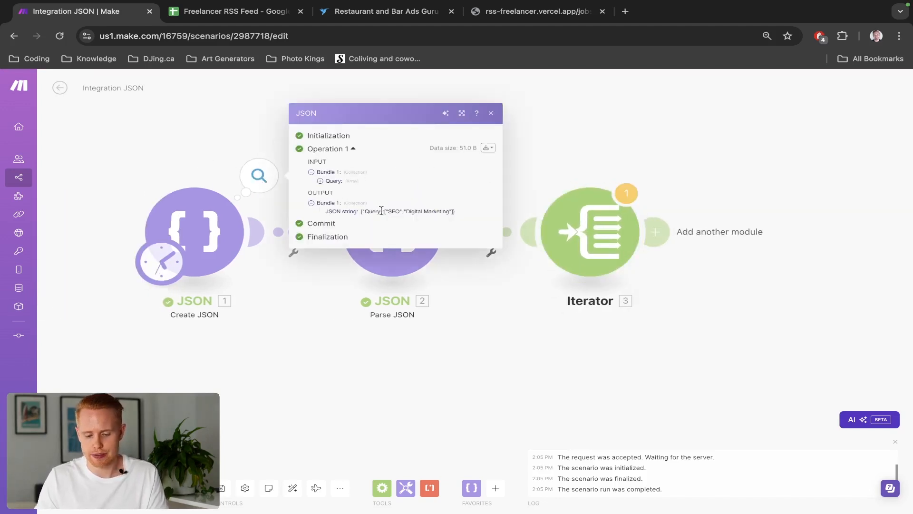
pyautogui.click(399, 211)
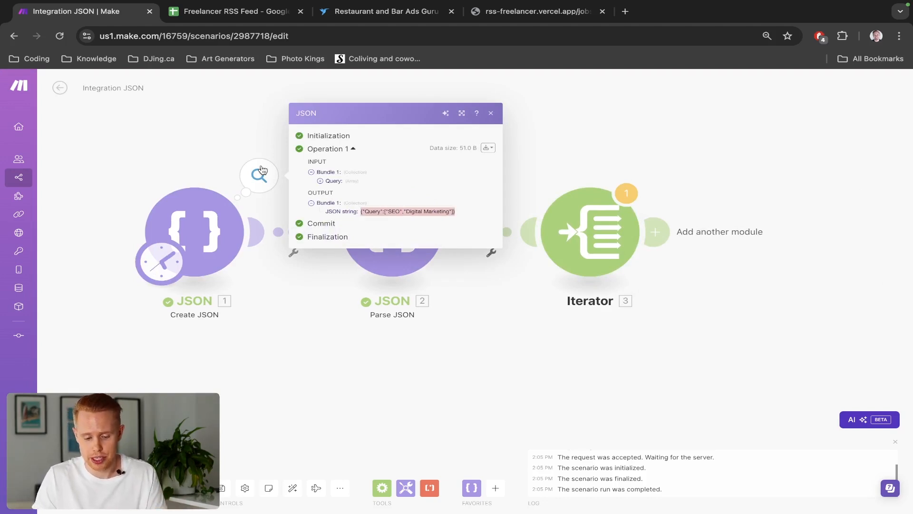
pyautogui.click(282, 181)
pyautogui.click(452, 190)
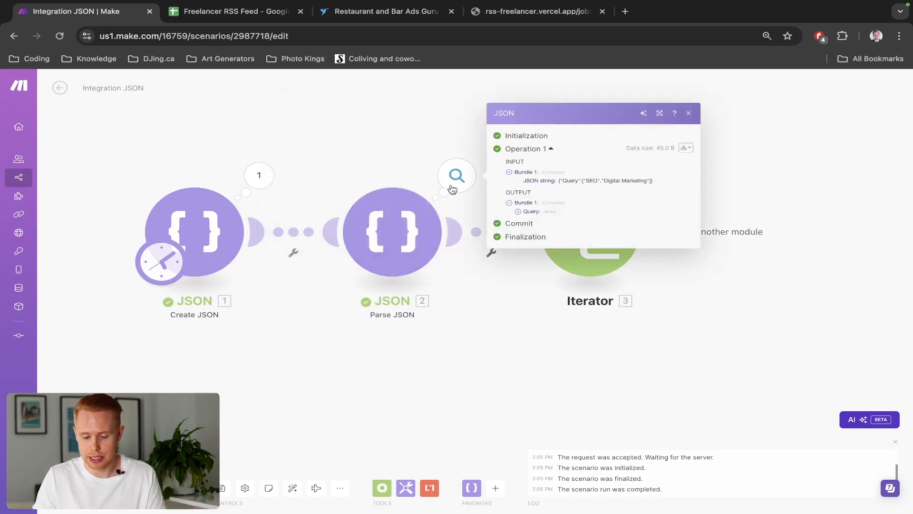
pyautogui.click(518, 212)
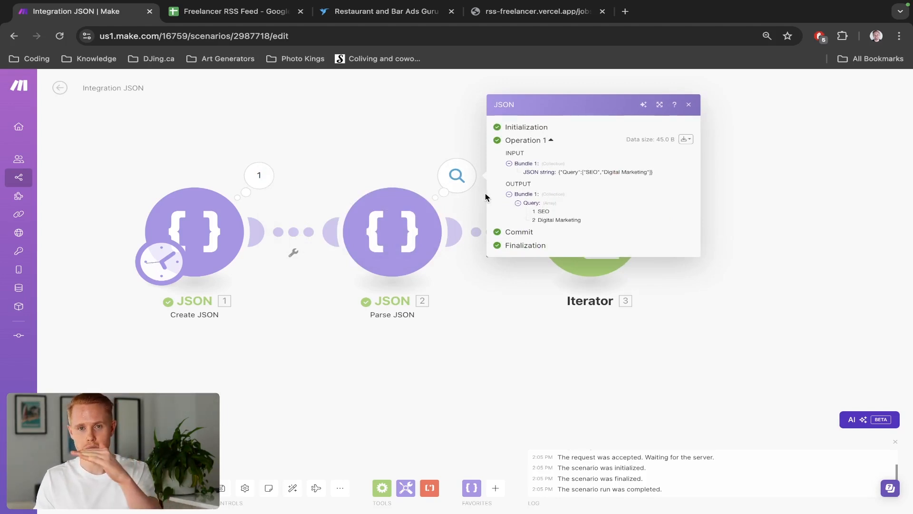
pyautogui.click(421, 153)
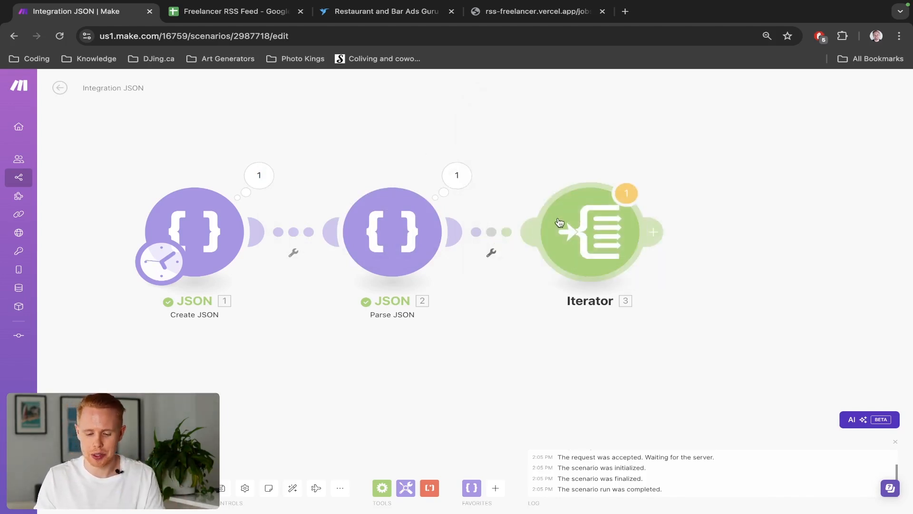
# Map the Iterator's array to the Parse JSON module's Query array
pyautogui.click(556, 220)
pyautogui.click(675, 238)
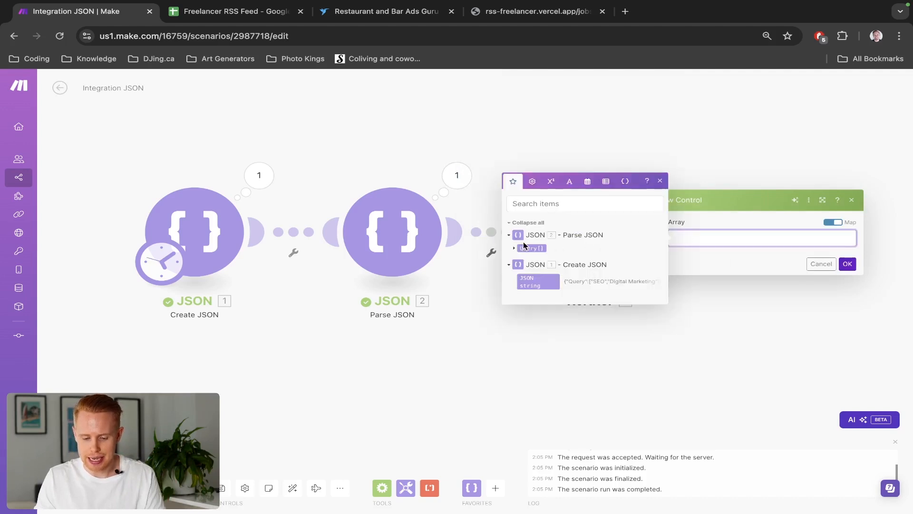
pyautogui.click(529, 247)
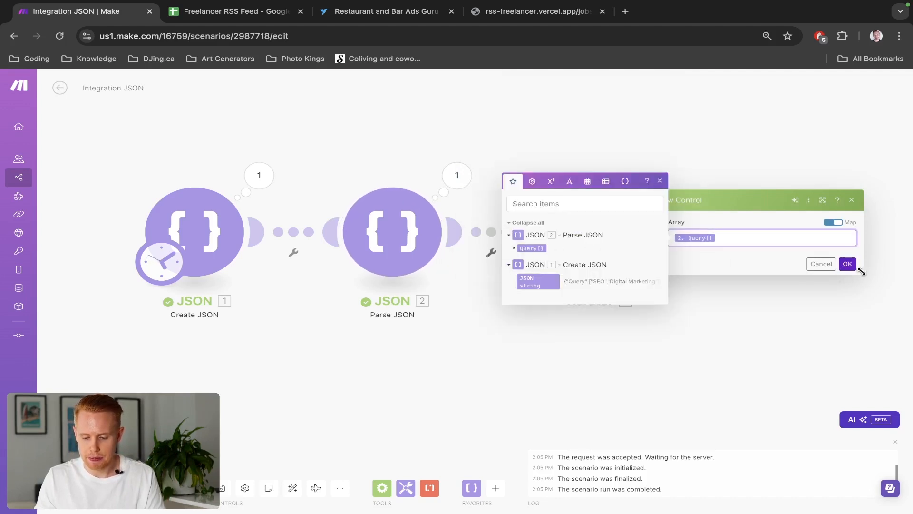
pyautogui.click(847, 264)
# Run the scenario once and inspect the Iterator's output bundles
pyautogui.click(82, 488)
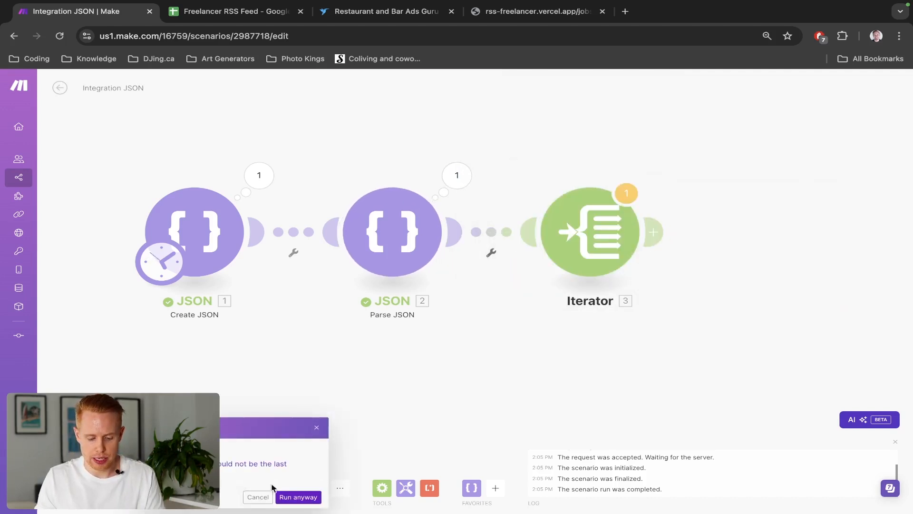
pyautogui.click(285, 497)
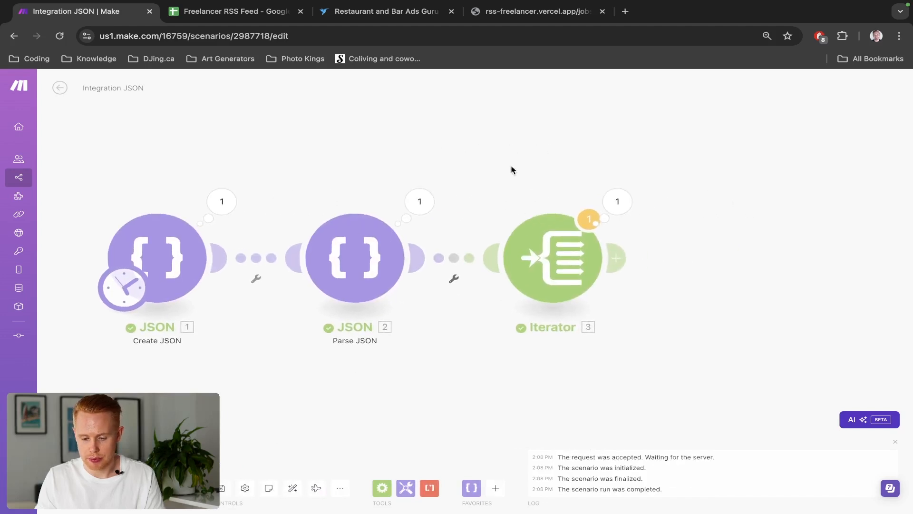
pyautogui.click(616, 201)
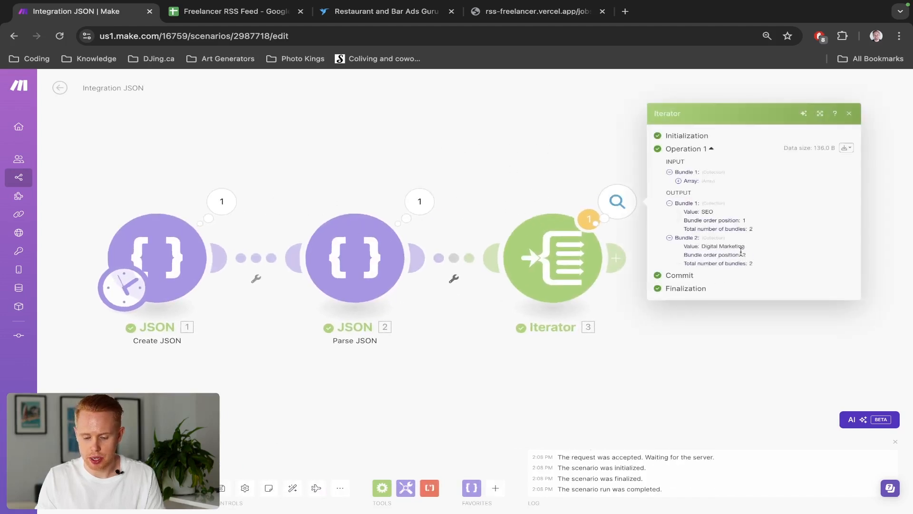
# Add an RSS Retrieve RSS feed items module after the Iterator
pyautogui.moveTo(485, 149); pyautogui.dragTo(234, 135)
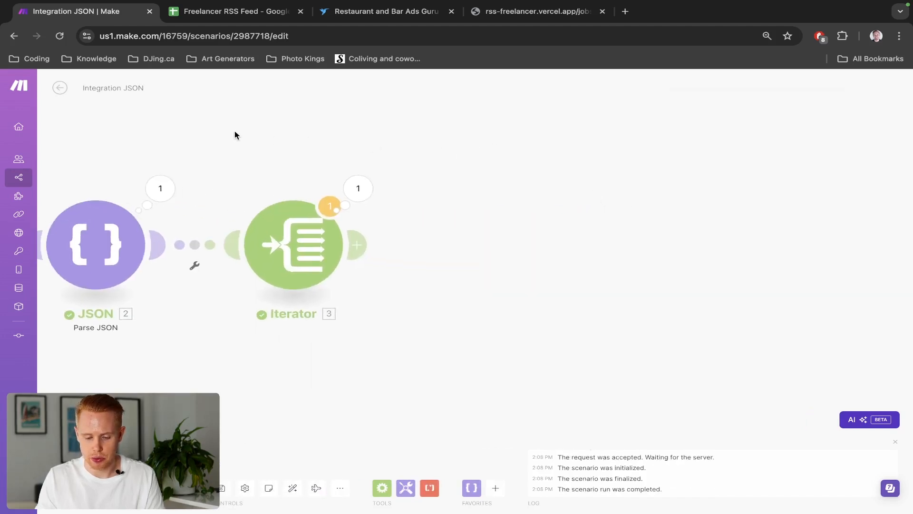
pyautogui.click(357, 245)
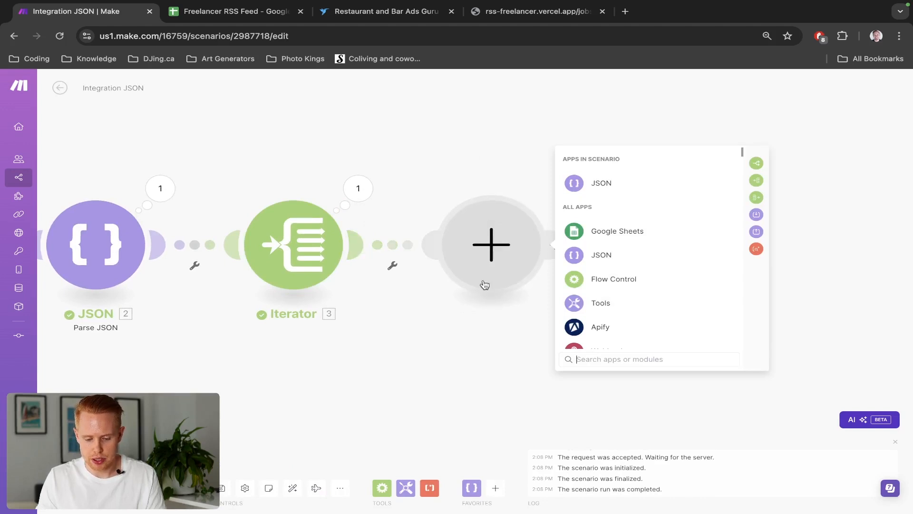
pyautogui.write('rss')
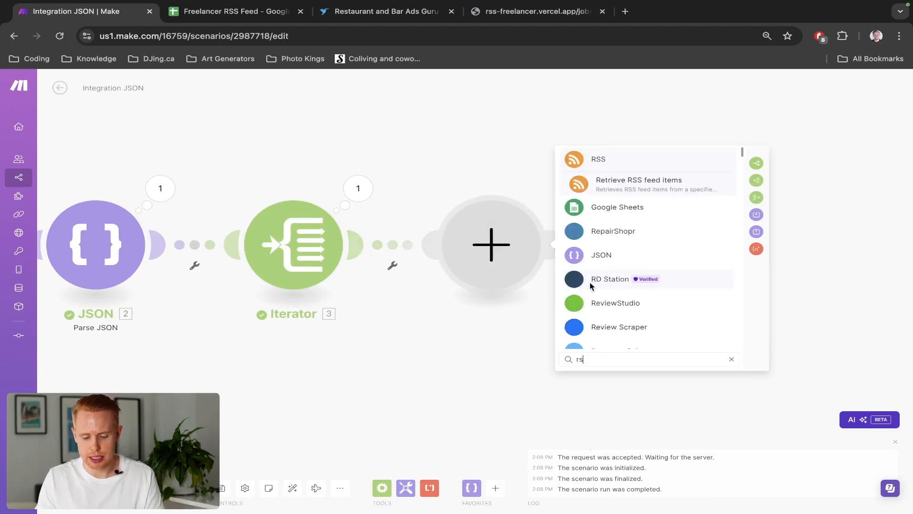
pyautogui.click(591, 187)
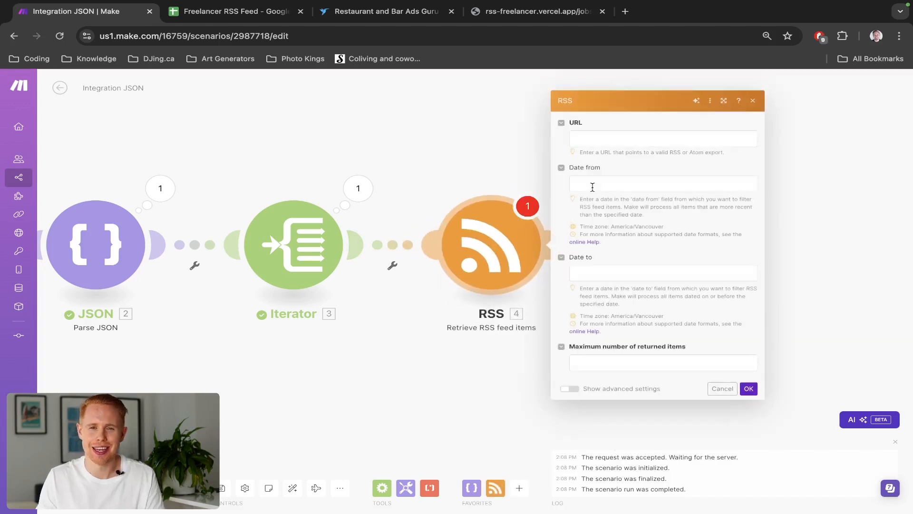
pyautogui.hotkey('ctrl', 'shift', 'Tab')
pyautogui.hotkey('ctrl', 'c')
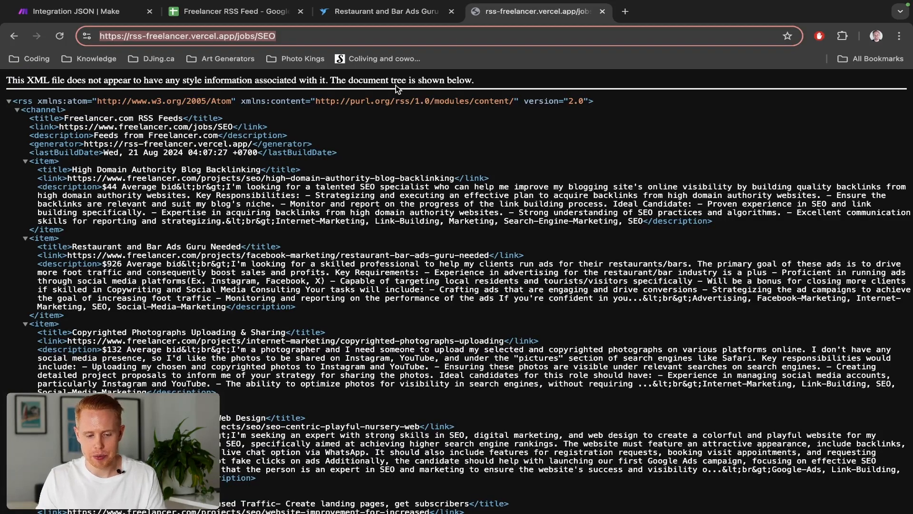
pyautogui.hotkey('ctrl', 'Tab')
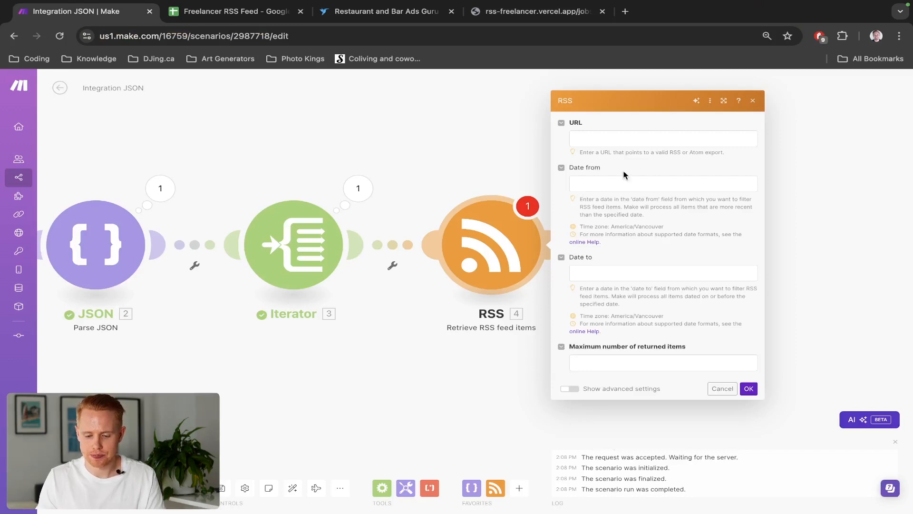
pyautogui.click(617, 133)
pyautogui.hotkey('ctrl', 'v')
pyautogui.click(617, 159)
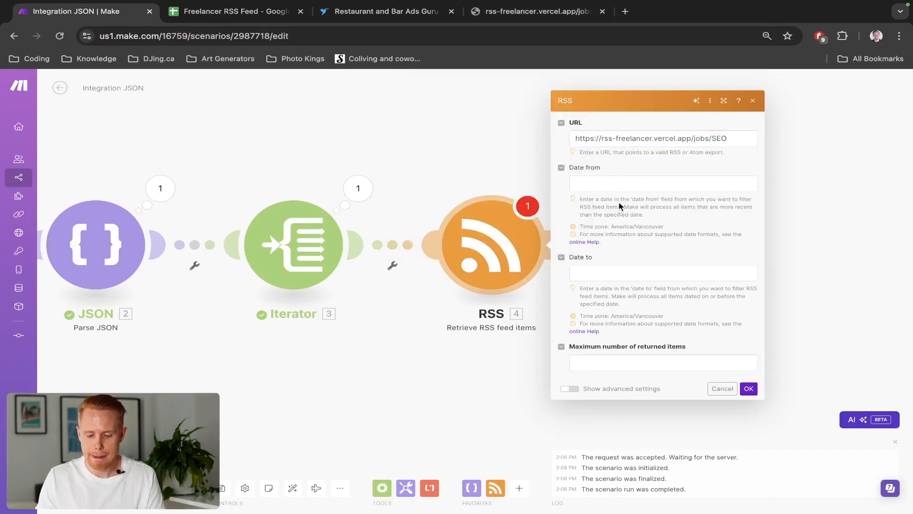
pyautogui.click(611, 360)
pyautogui.write('100')
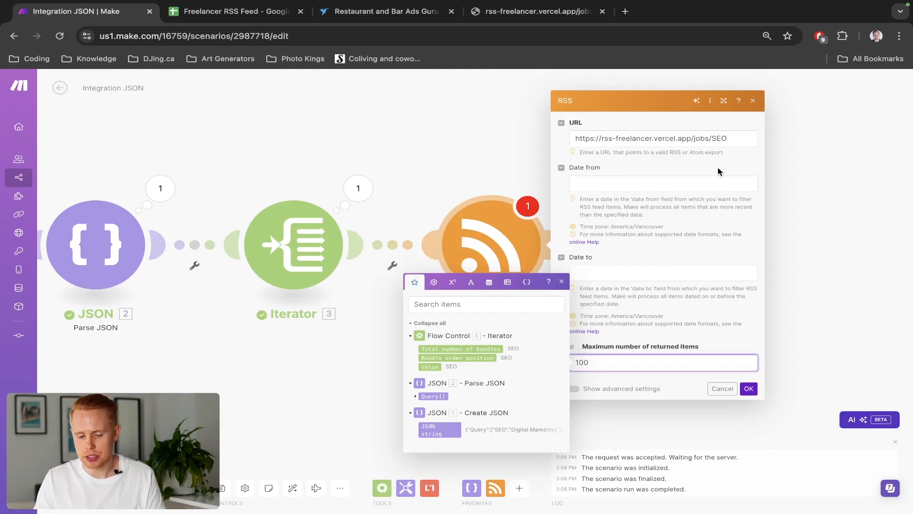
# Replace SEO at the end of the RSS URL with the Iterator's Value and save the module
pyautogui.click(720, 141)
pyautogui.doubleClick(720, 138)
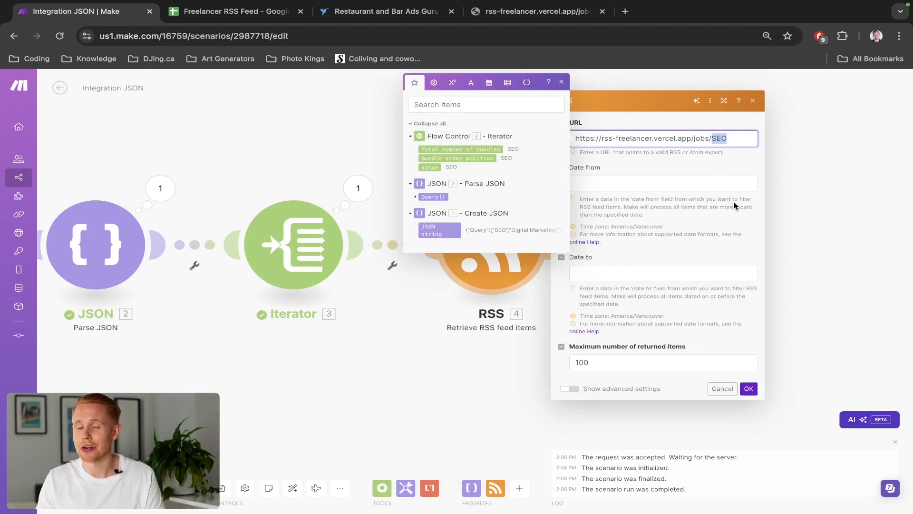
pyautogui.click(429, 168)
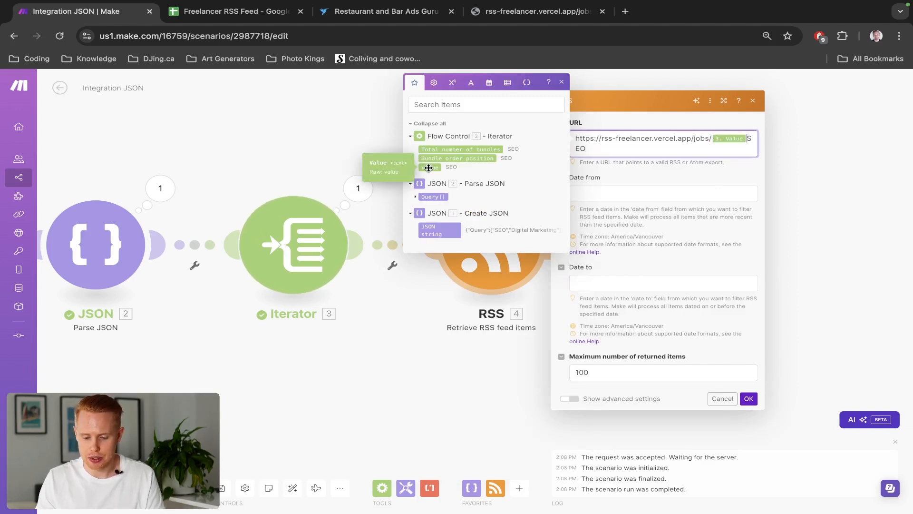
pyautogui.hotkey('alt', 'shift', 'Right')
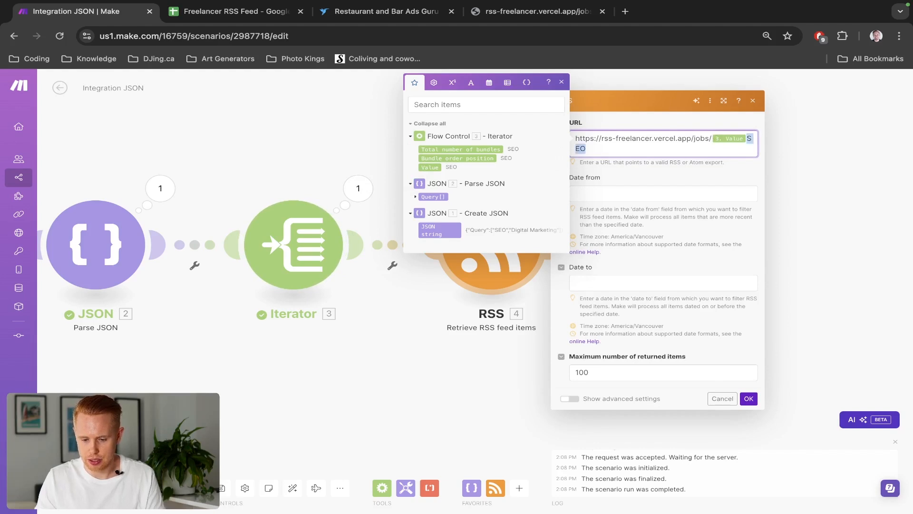
pyautogui.press('BackSpace')
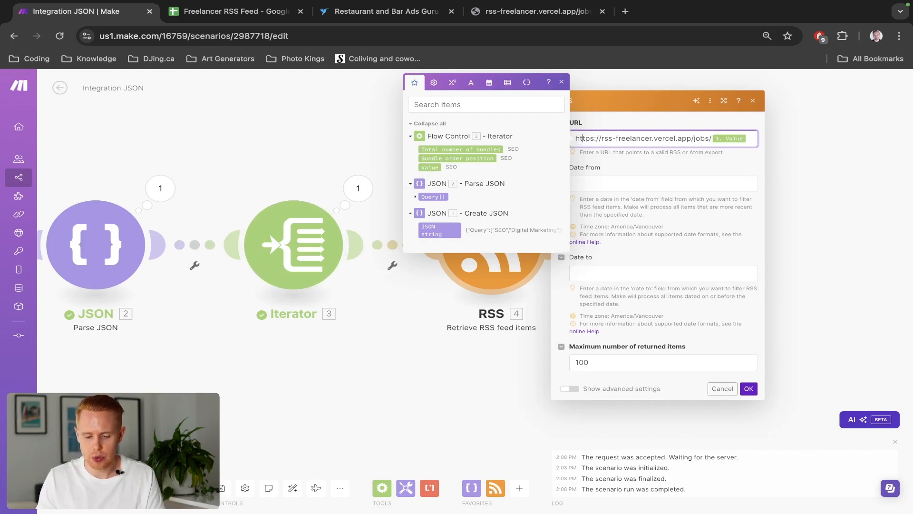
pyautogui.click(753, 393)
pyautogui.click(749, 389)
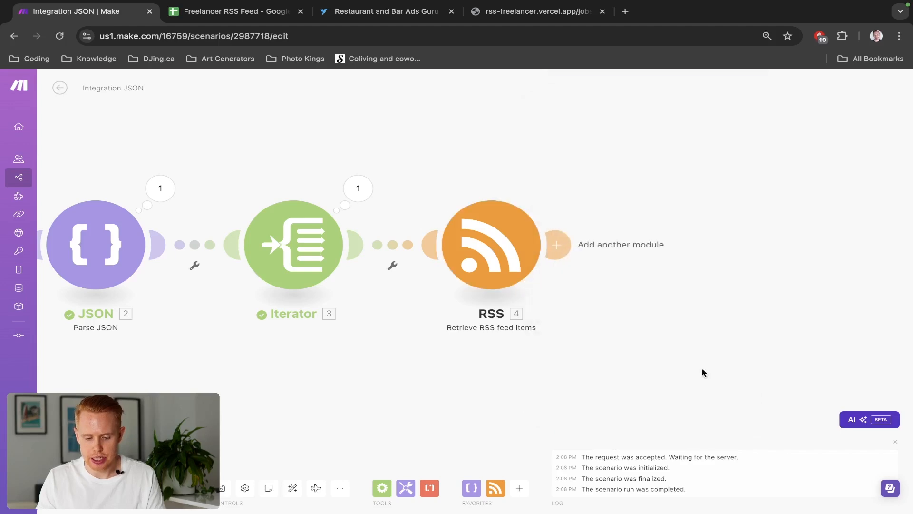
# Load the feed URL in the browser with Digital Marketing as the category
pyautogui.hotkey('ctrl', '4')
pyautogui.press('Right')
pyautogui.press('BackSpace')
pyautogui.press('BackSpace')
pyautogui.press('BackSpace')
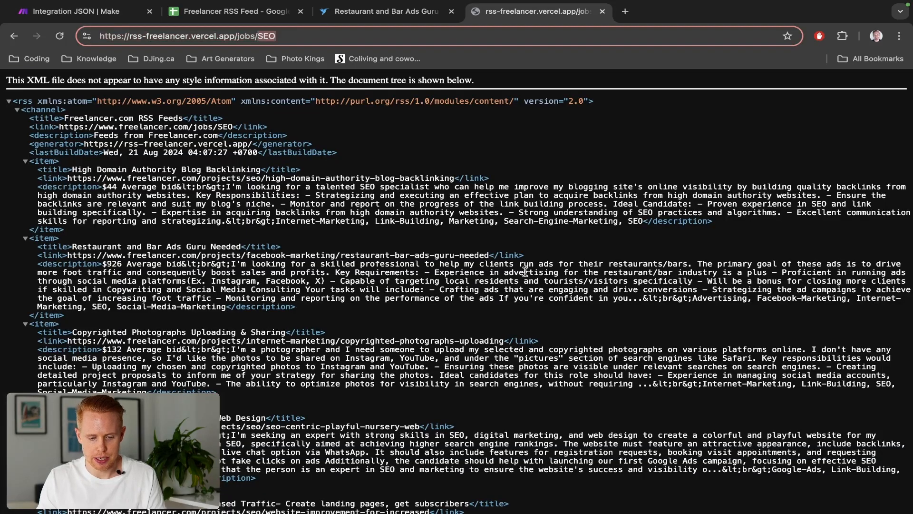
pyautogui.write('Digital Marketing')
pyautogui.press('Return')
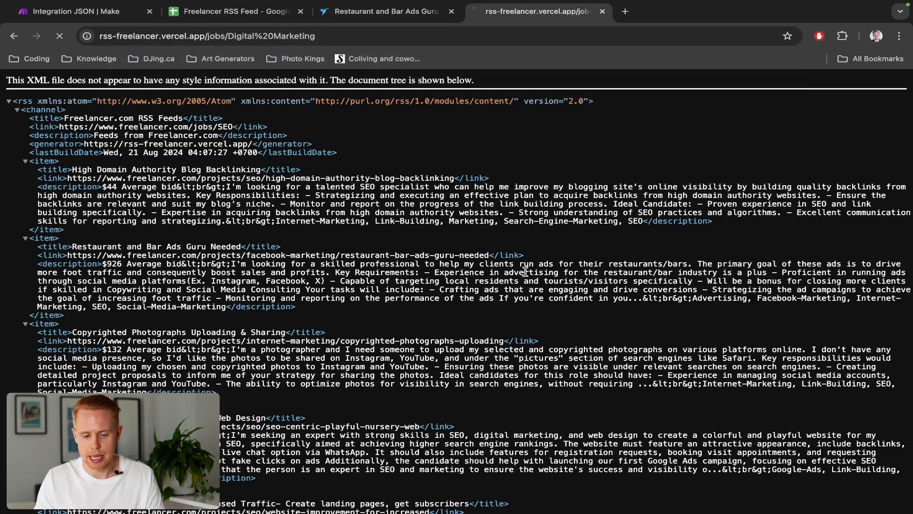
# Generate the Freelancer.com RSS feed for Digital Marketing on the feed generator page
pyautogui.hotkey('ctrl', '1')
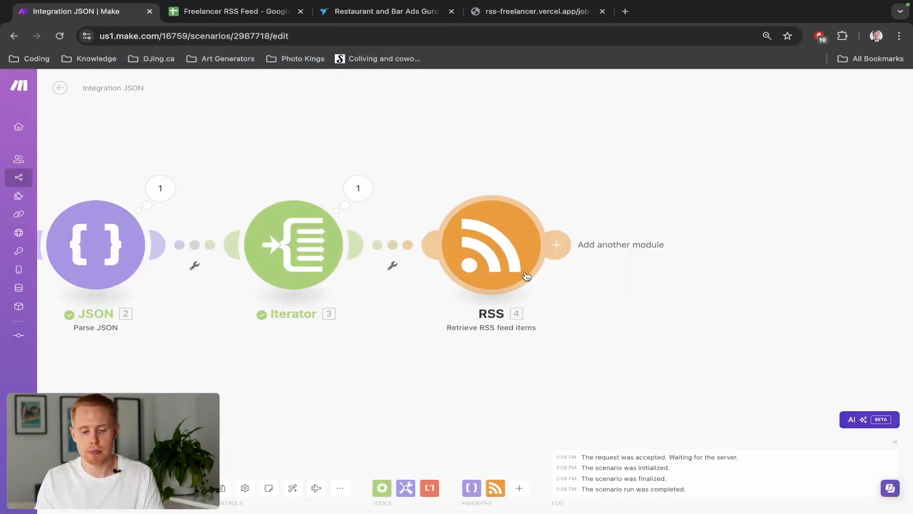
pyautogui.click(520, 273)
pyautogui.hotkey('ctrl', '4')
pyautogui.hotkey('alt', 'Left')
pyautogui.hotkey('alt', 'Left')
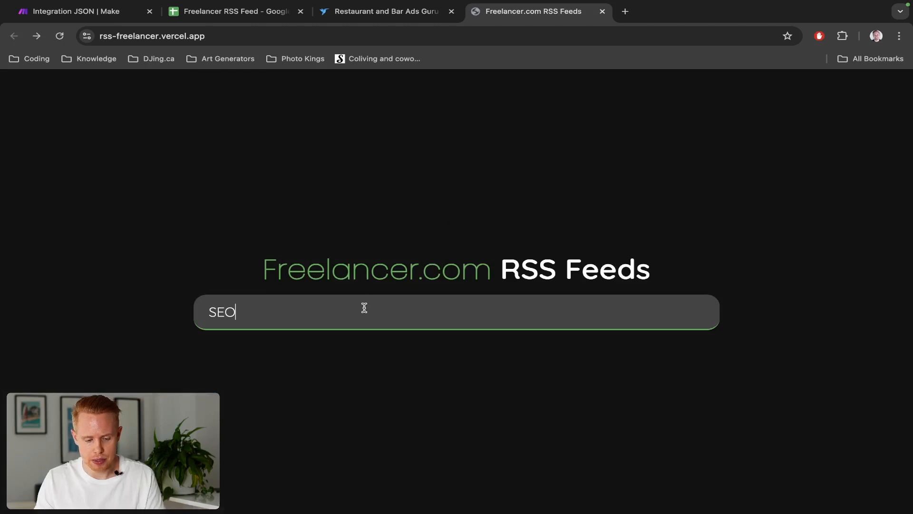
pyautogui.hotkey('ctrl', 'a')
pyautogui.write('Digital Marketing')
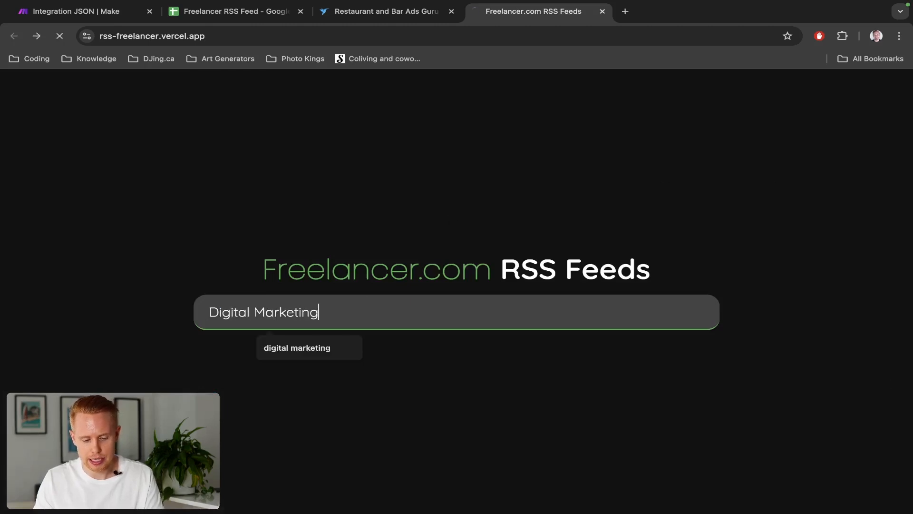
pyautogui.press('Return')
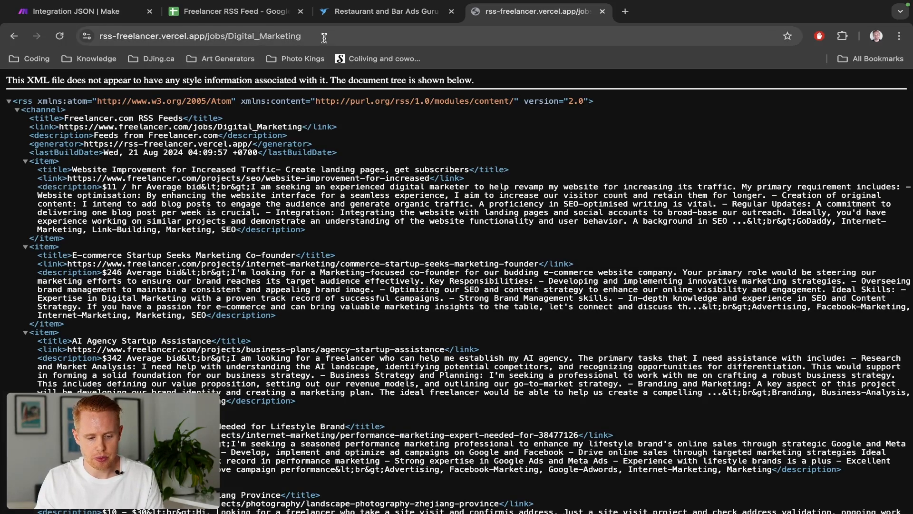
# Wrap the URL's Iterator Value in a replace function that swaps each space for an underscore
pyautogui.click(318, 36)
pyautogui.doubleClick(323, 37)
pyautogui.press('Left')
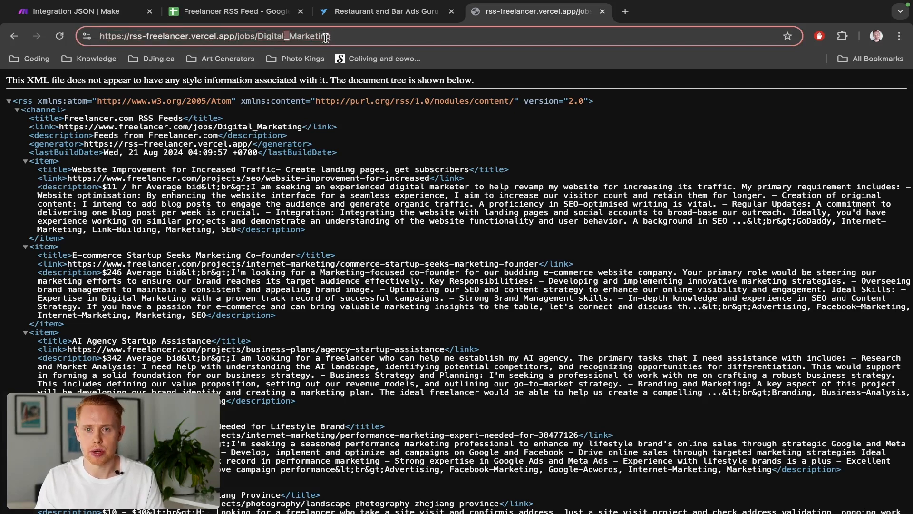
pyautogui.hotkey('ctrl', '1')
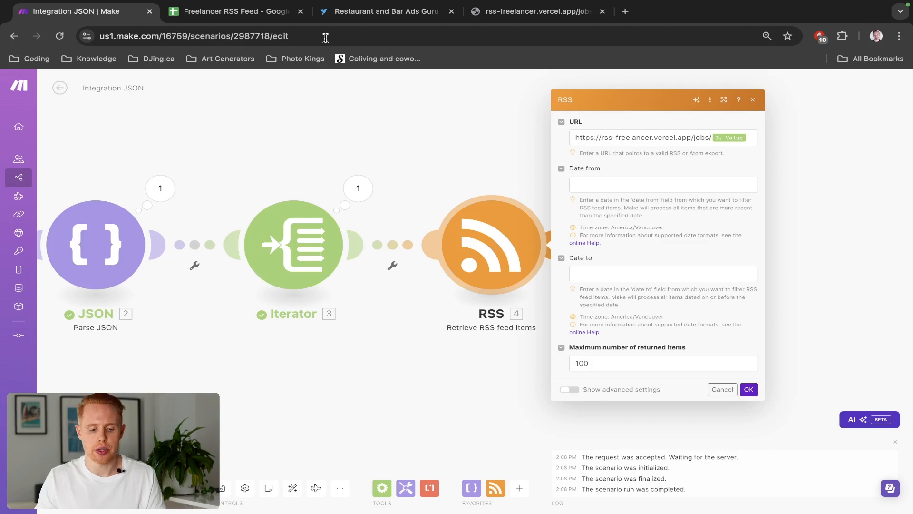
pyautogui.click(751, 139)
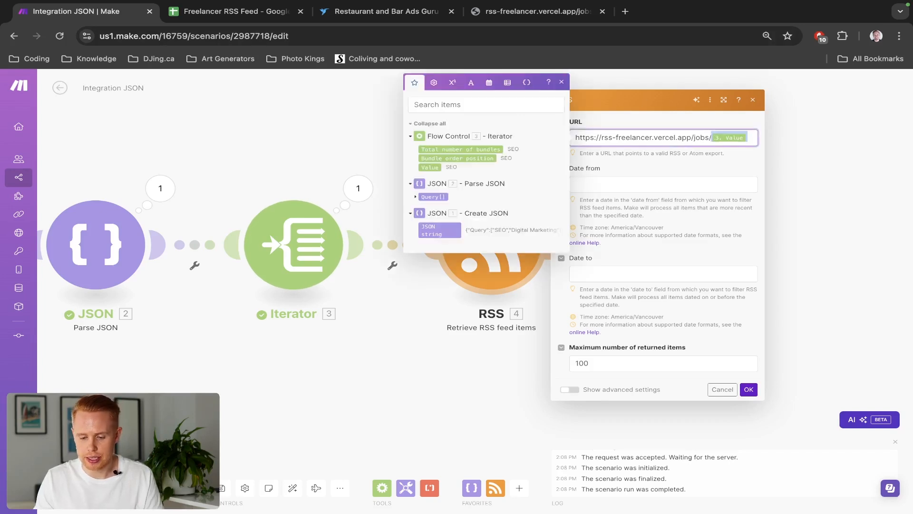
pyautogui.press('BackSpace')
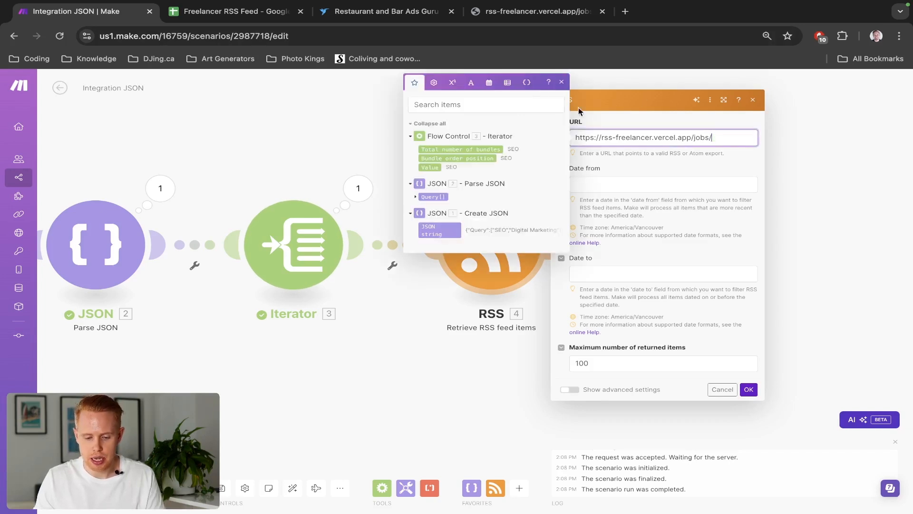
pyautogui.click(471, 85)
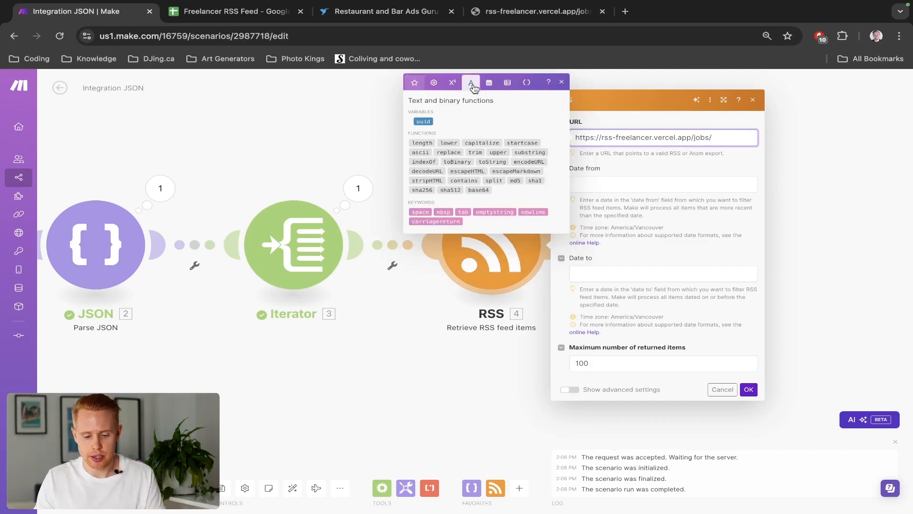
pyautogui.click(447, 152)
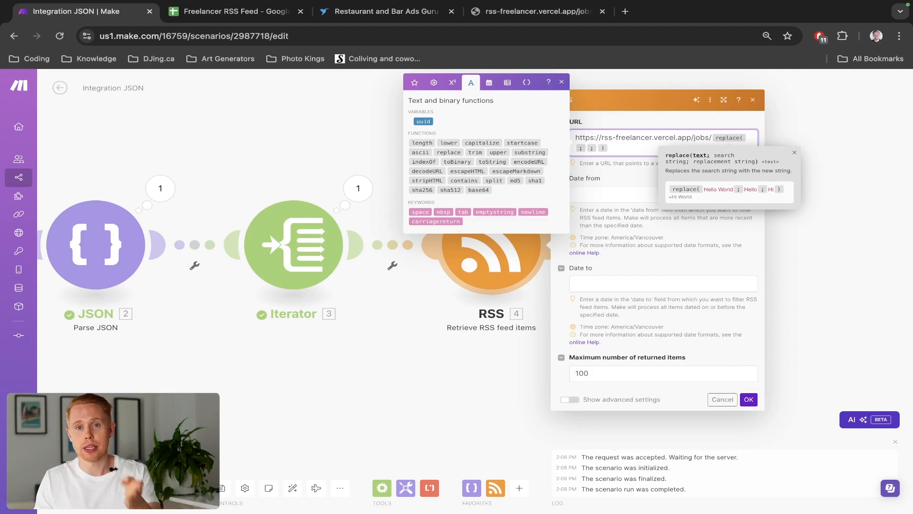
pyautogui.write('3. Value')
pyautogui.press('Right')
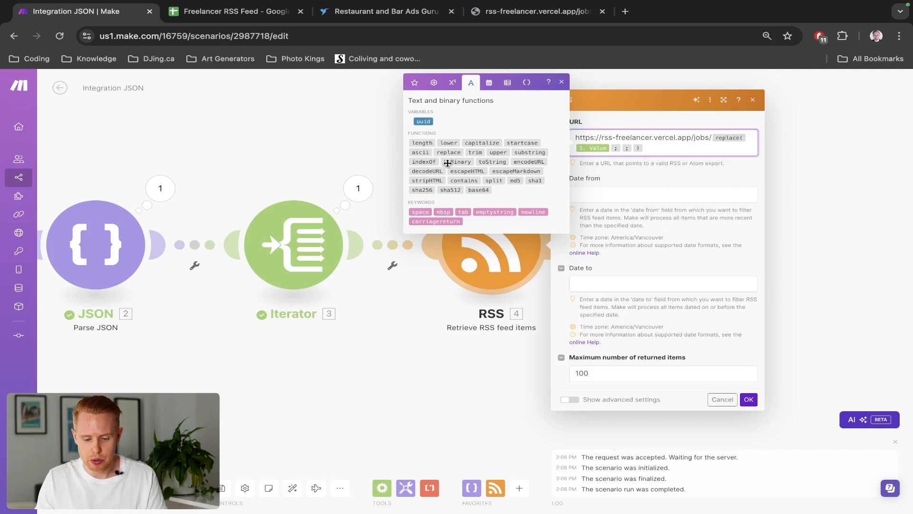
pyautogui.click(421, 212)
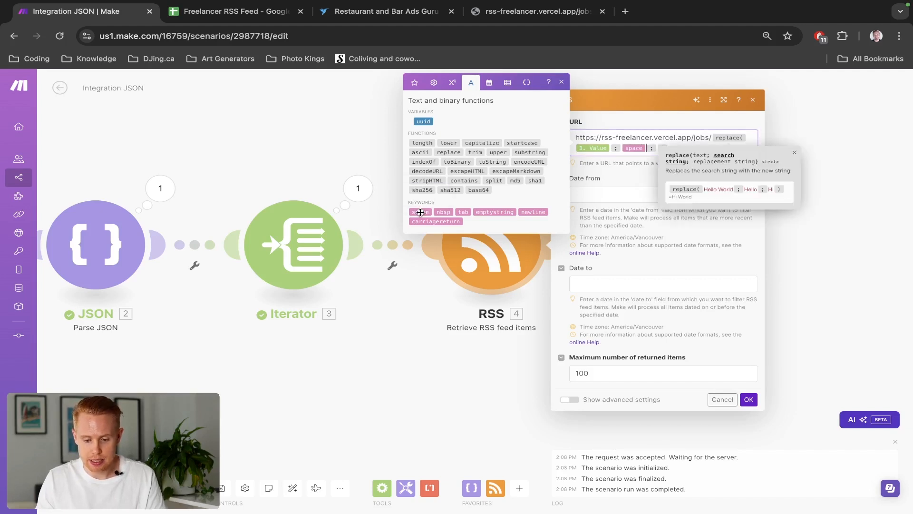
pyautogui.press('Right')
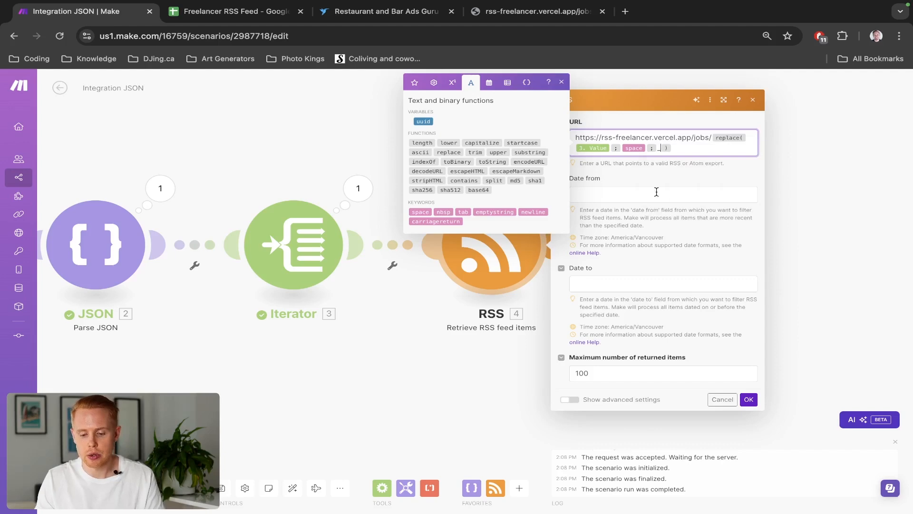
pyautogui.hotkey('ctrl', 'shift', 'Tab')
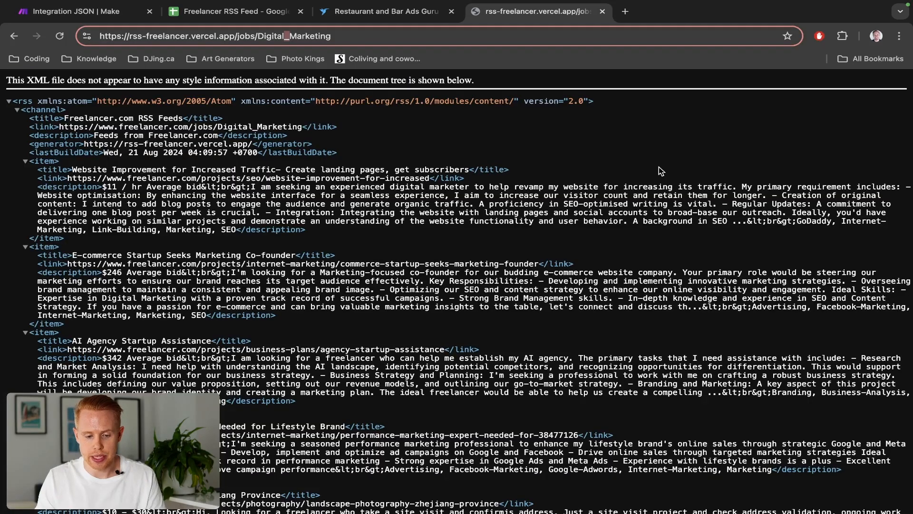
pyautogui.press('BackSpace')
pyautogui.write('_')
pyautogui.hotkey('ctrl', 'Tab')
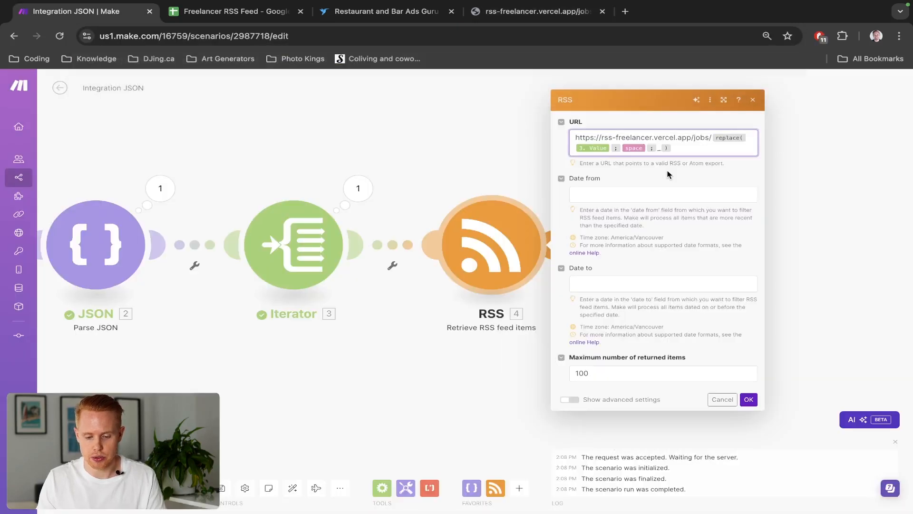
# Save the RSS module, run the scenario once, and inspect the RSS module's first output bundles
pyautogui.click(749, 399)
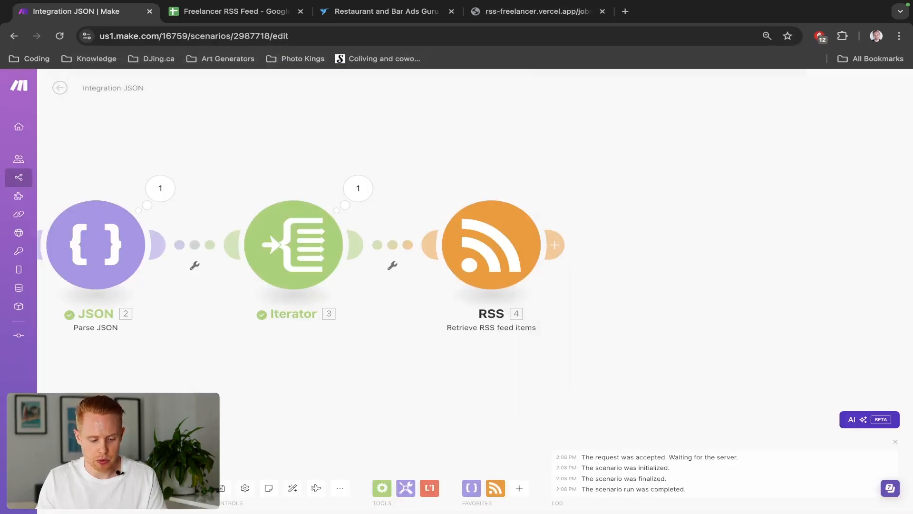
pyautogui.click(79, 488)
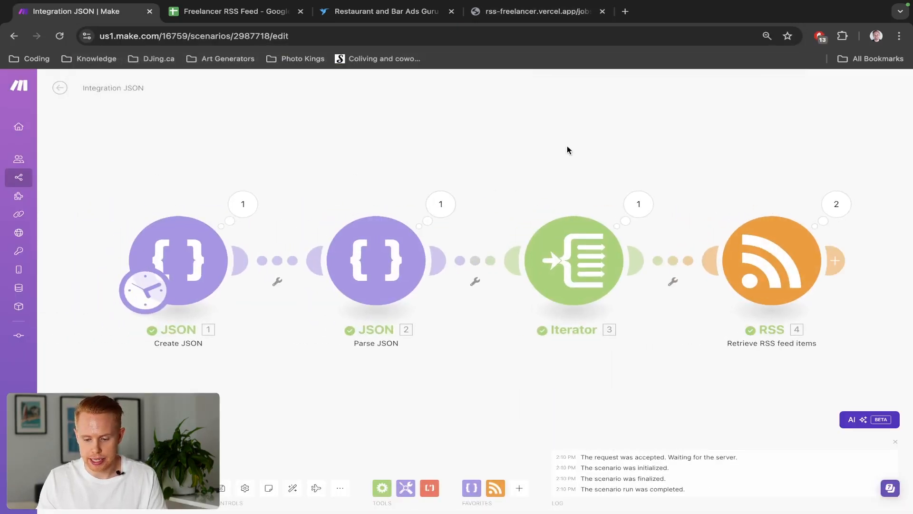
pyautogui.click(683, 185)
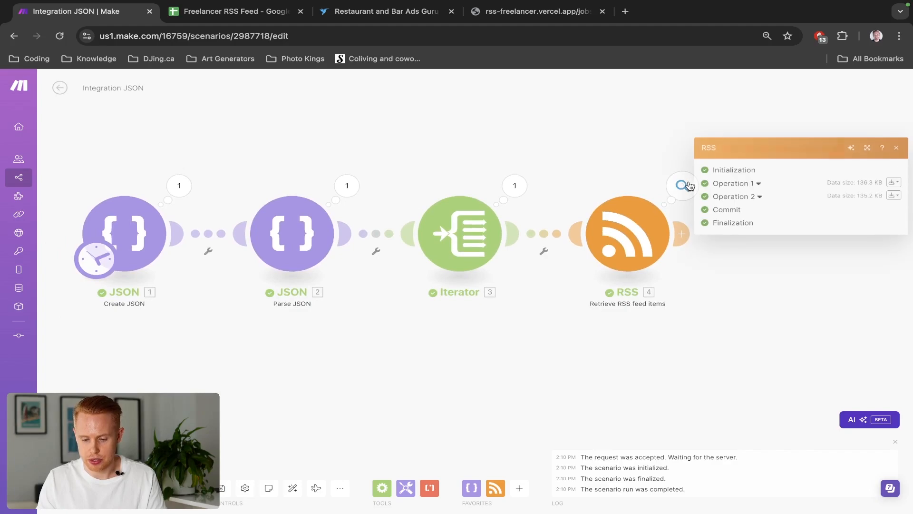
pyautogui.click(893, 182)
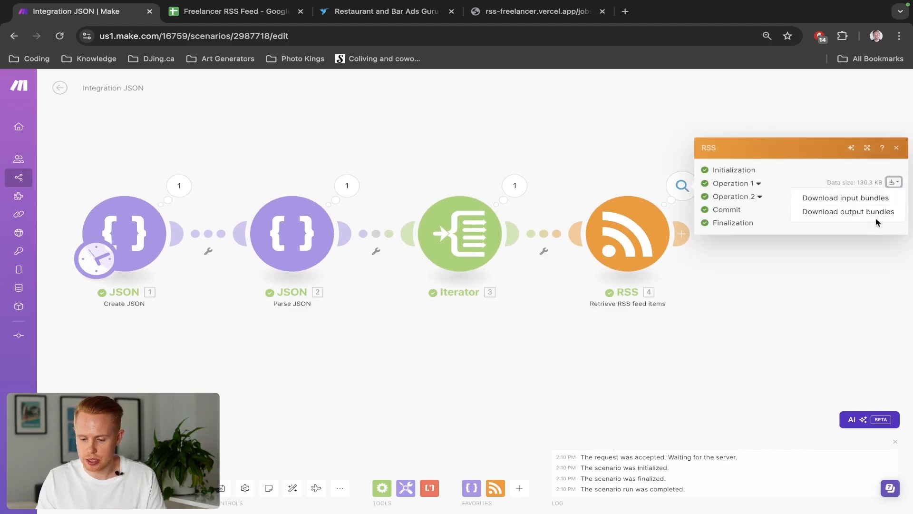
pyautogui.click(877, 212)
pyautogui.scroll(-5, 427, 217)
pyautogui.scroll(-20, 427, 216)
pyautogui.scroll(-10, 428, 217)
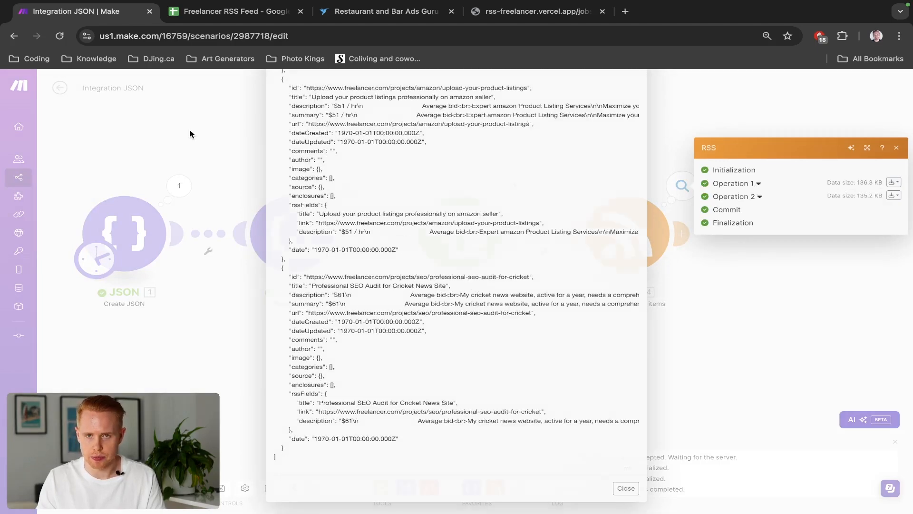
pyautogui.click(190, 134)
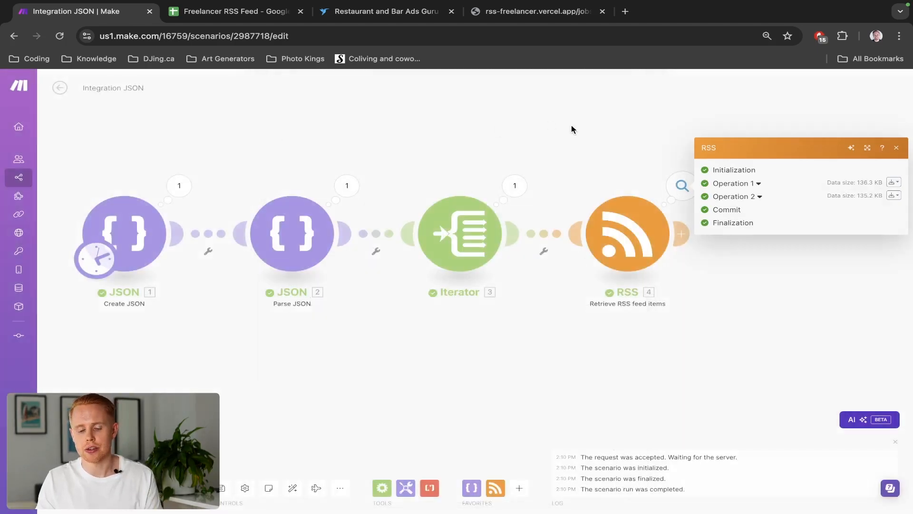
# Add a new module after the RSS module and search for sheet
pyautogui.moveTo(577, 149); pyautogui.dragTo(395, 143)
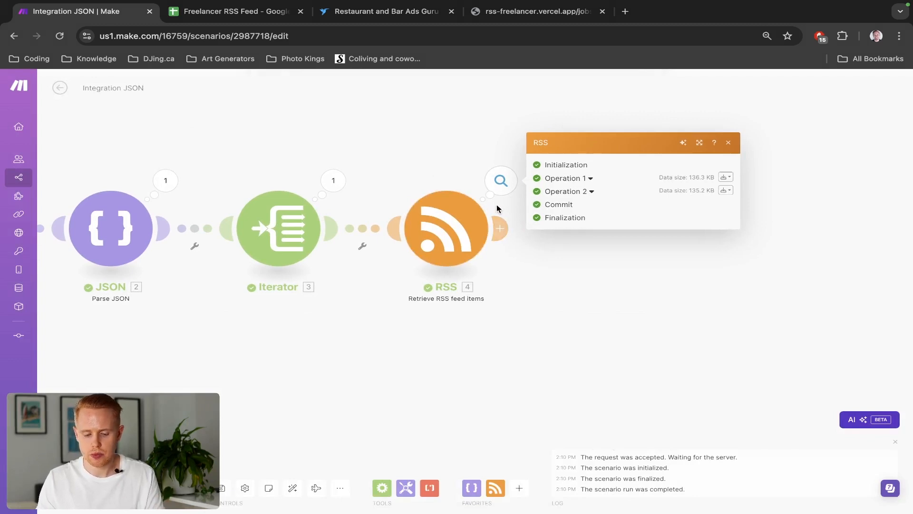
pyautogui.click(441, 177)
pyautogui.click(505, 229)
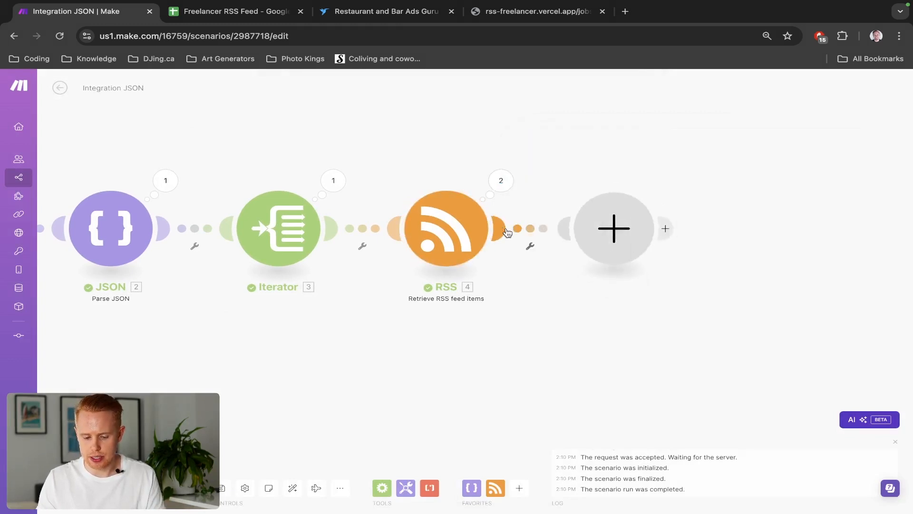
pyautogui.write('sheet')
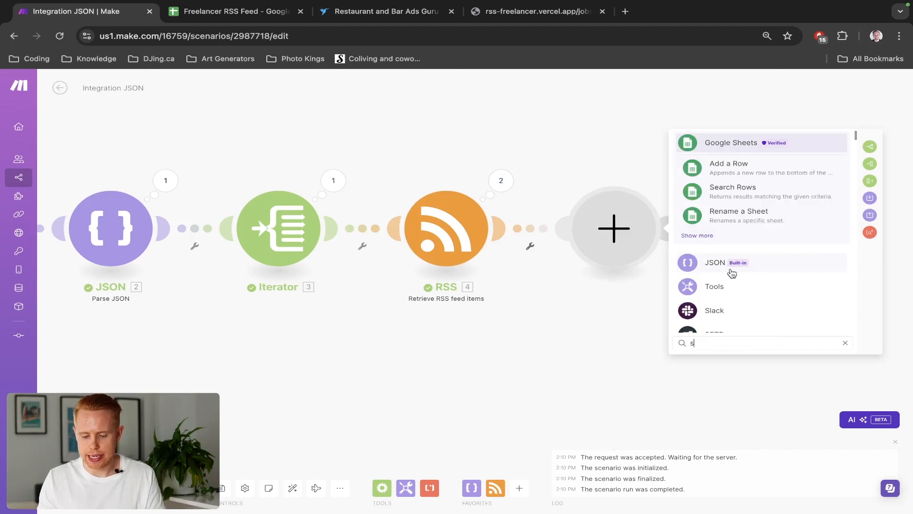
# In the Freelancer RSS Feed spreadsheet tab, clear all the old job rows below row 3
pyautogui.hotkey('ctrl', 'Tab')
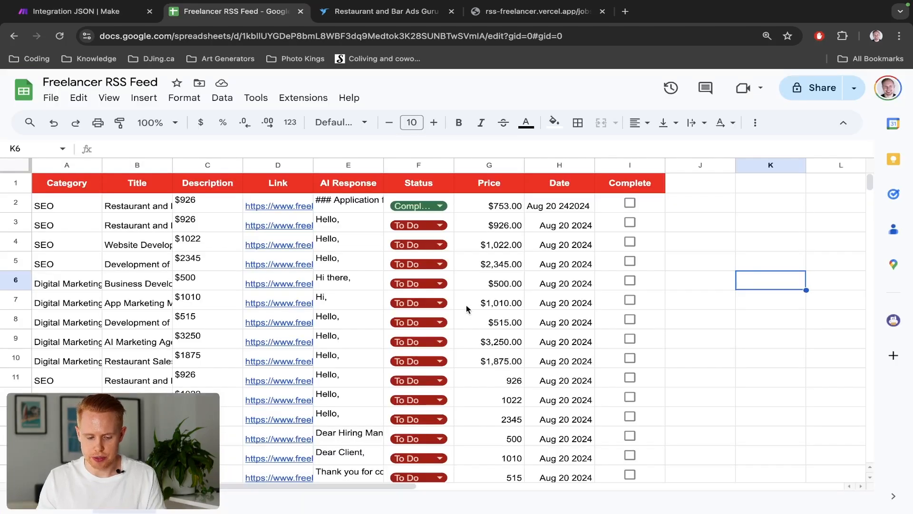
pyautogui.scroll(-7, 495, 304)
pyautogui.click(639, 322)
pyautogui.moveTo(640, 320); pyautogui.dragTo(68, 242)
pyautogui.press('Delete')
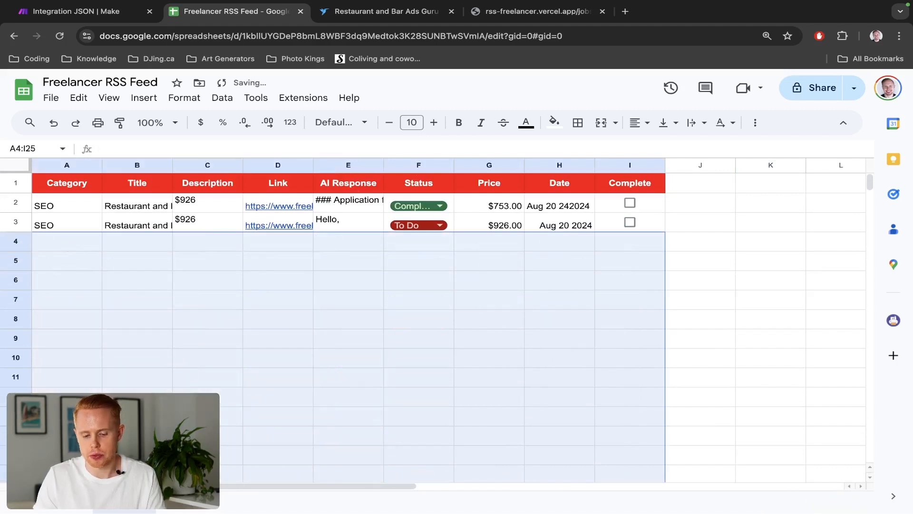
pyautogui.click(340, 180)
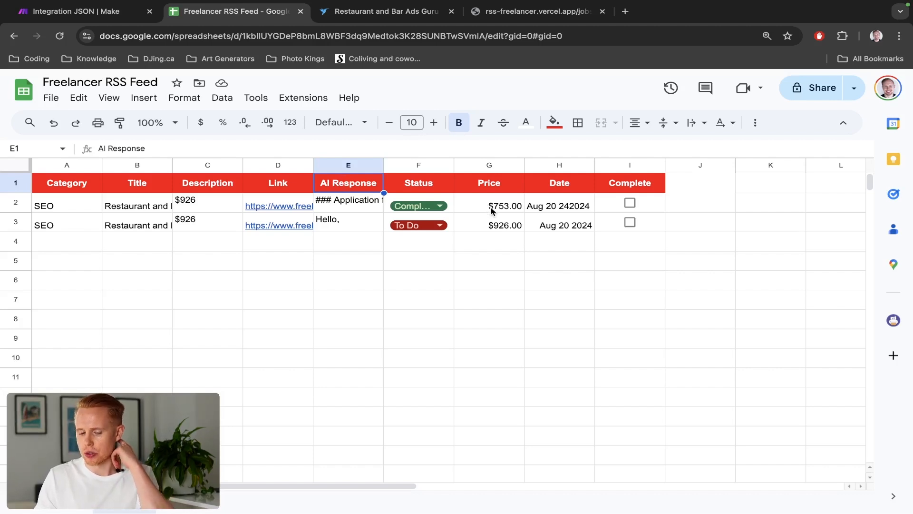
# Return to the scenario and add the Google Sheets Add a Row module after RSS
pyautogui.hotkey('ctrl', 'shift', 'Tab')
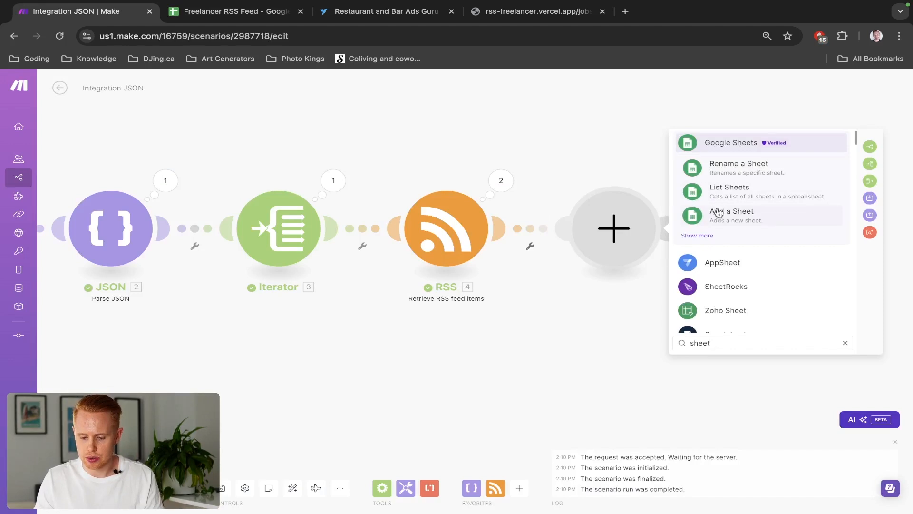
pyautogui.click(736, 142)
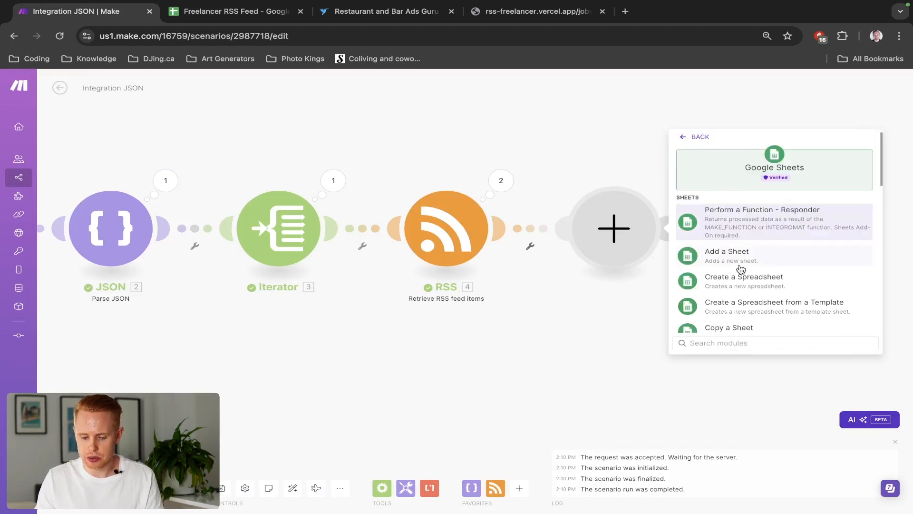
pyautogui.scroll(-5, 740, 268)
pyautogui.write('row')
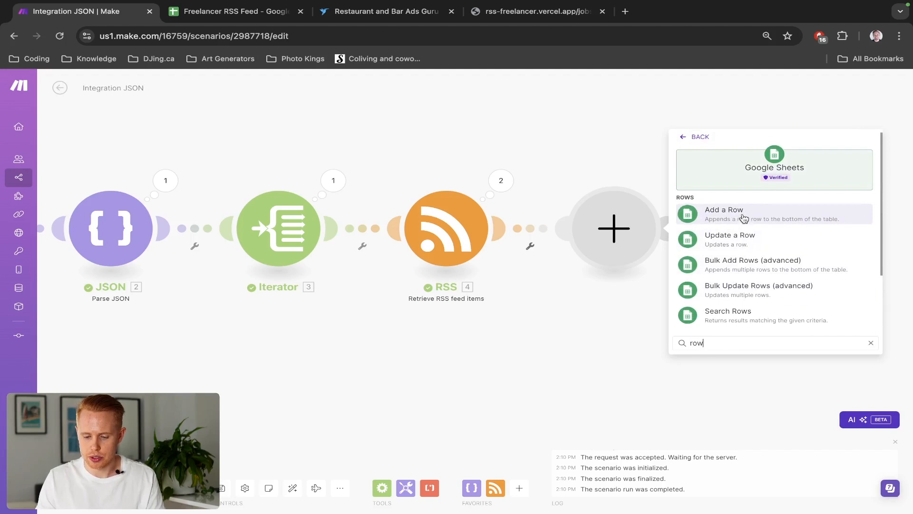
pyautogui.click(744, 218)
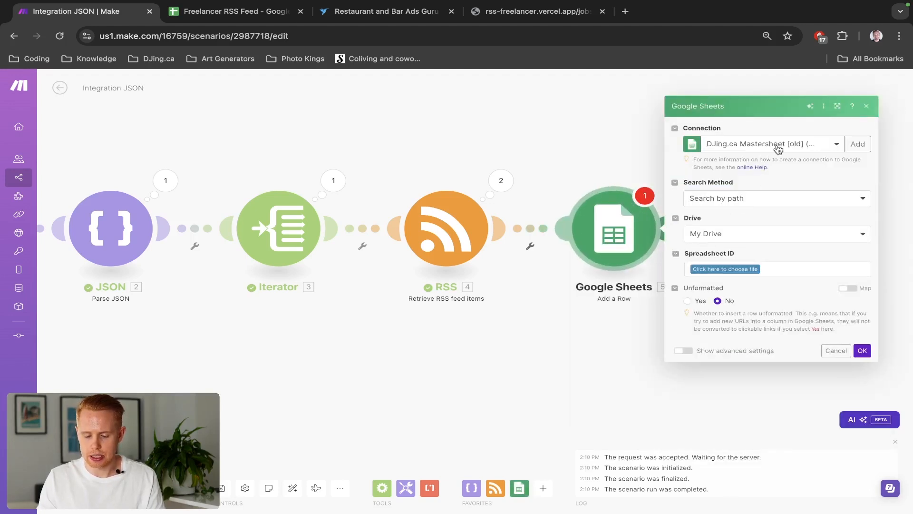
# Set the module's search method to Select from all
pyautogui.click(748, 204)
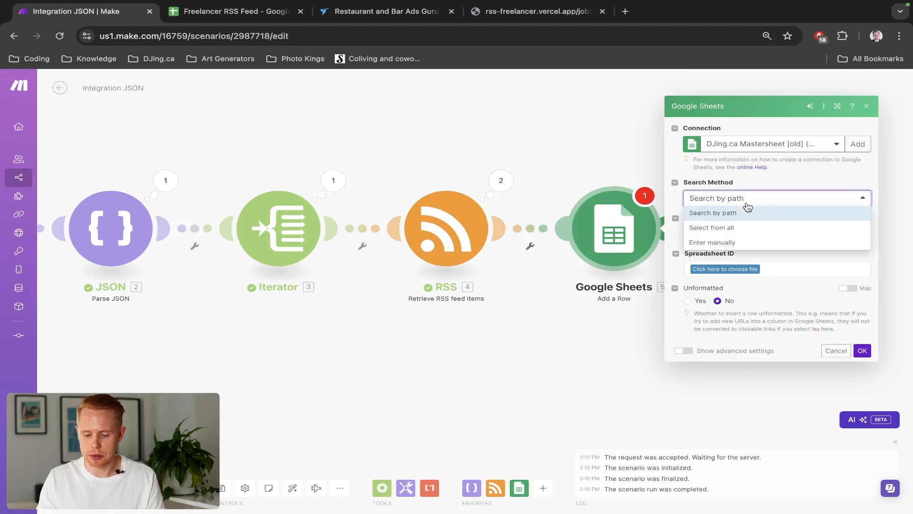
pyautogui.click(743, 227)
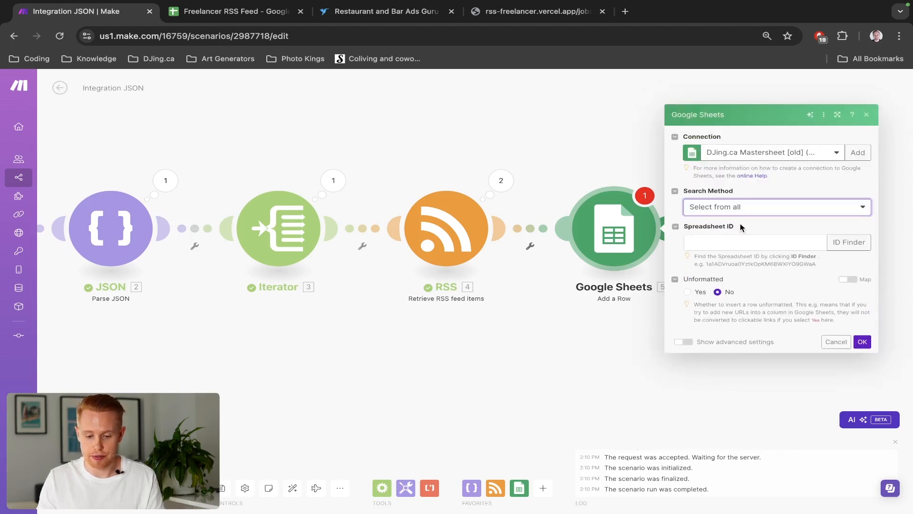
pyautogui.click(698, 209)
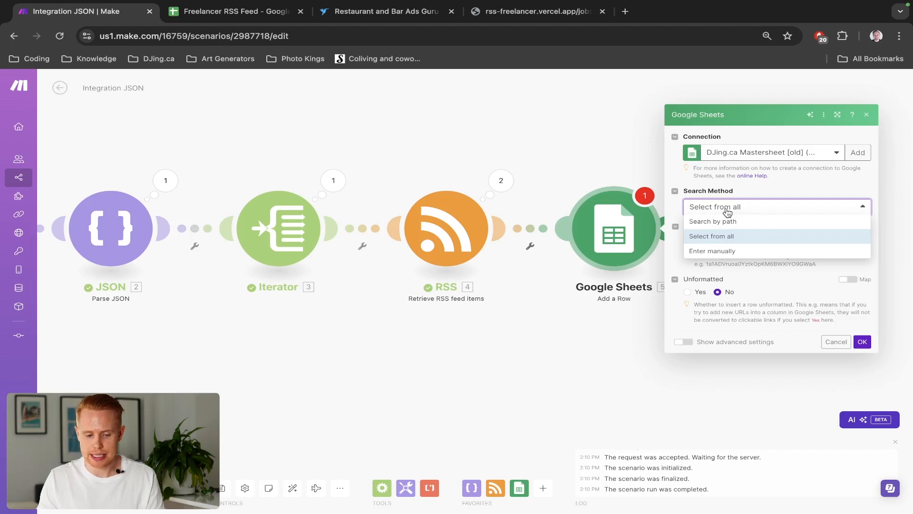
# Copy the spreadsheet ID from the Freelancer RSS Feed sheet's URL and paste it into the Spreadsheet ID field
pyautogui.hotkey('ctrl', 'Tab')
pyautogui.doubleClick(284, 36)
pyautogui.hotkey('ctrl', 'c')
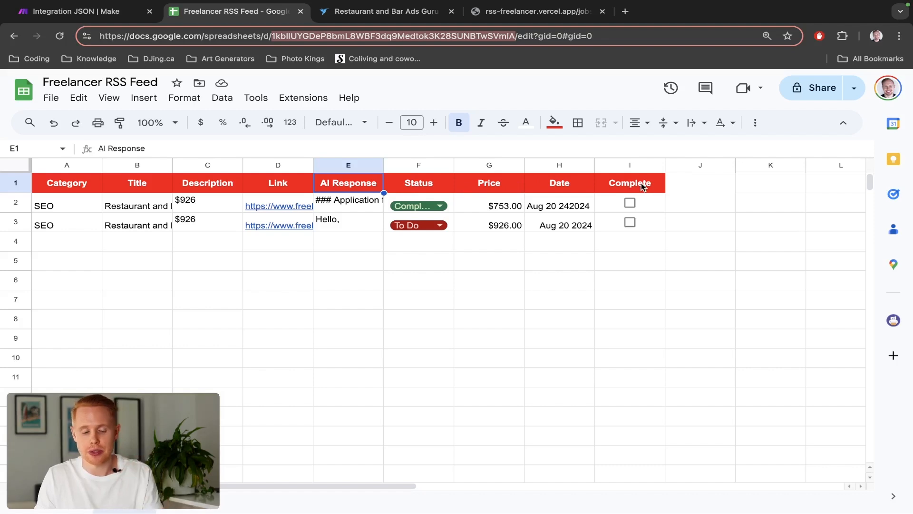
pyautogui.hotkey('ctrl', 'shift', 'Tab')
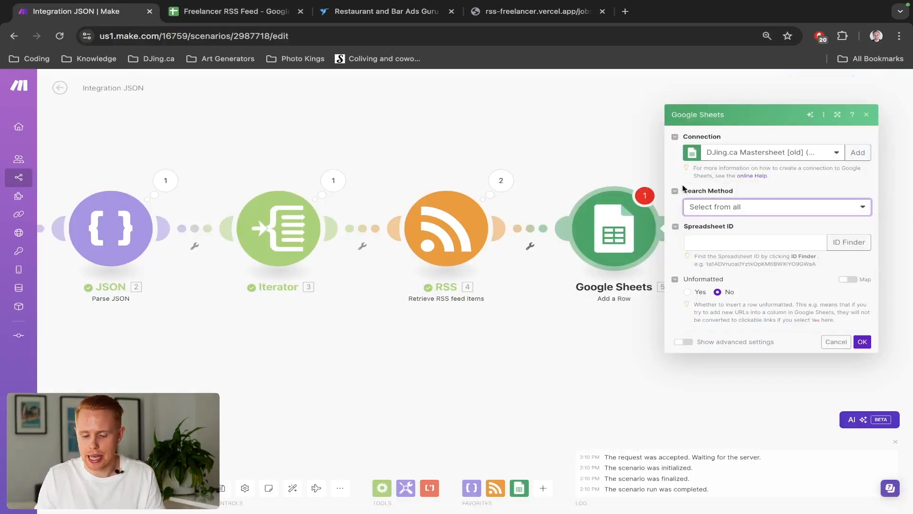
pyautogui.hotkey('ctrl', 'Tab')
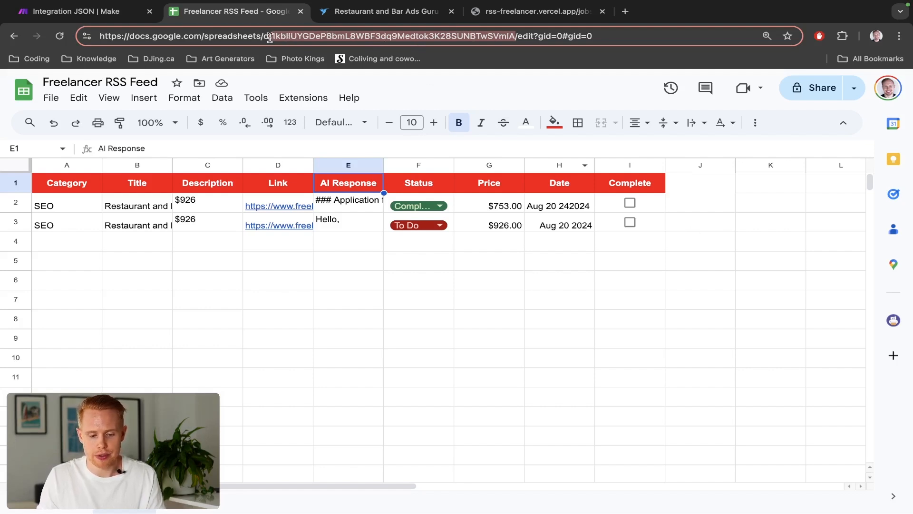
pyautogui.hotkey('ctrl', 'shift', 'Tab')
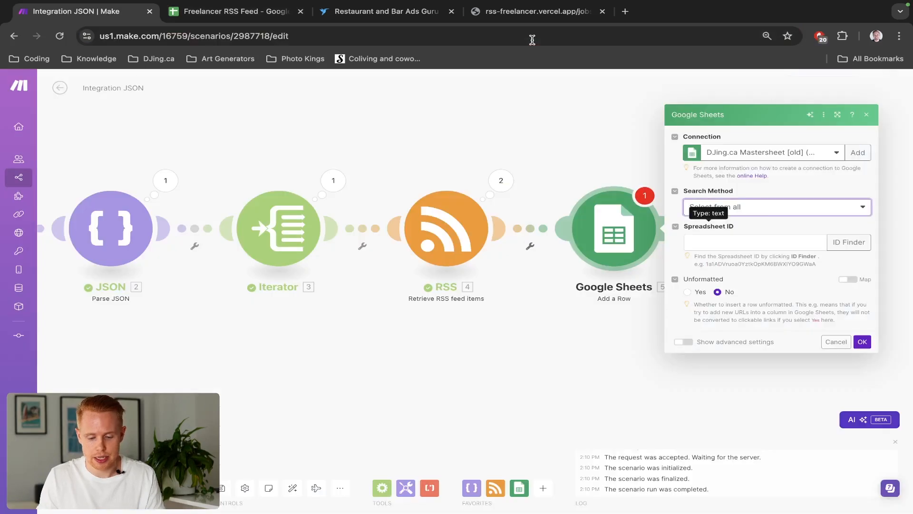
pyautogui.click(735, 242)
pyautogui.hotkey('ctrl', 'v')
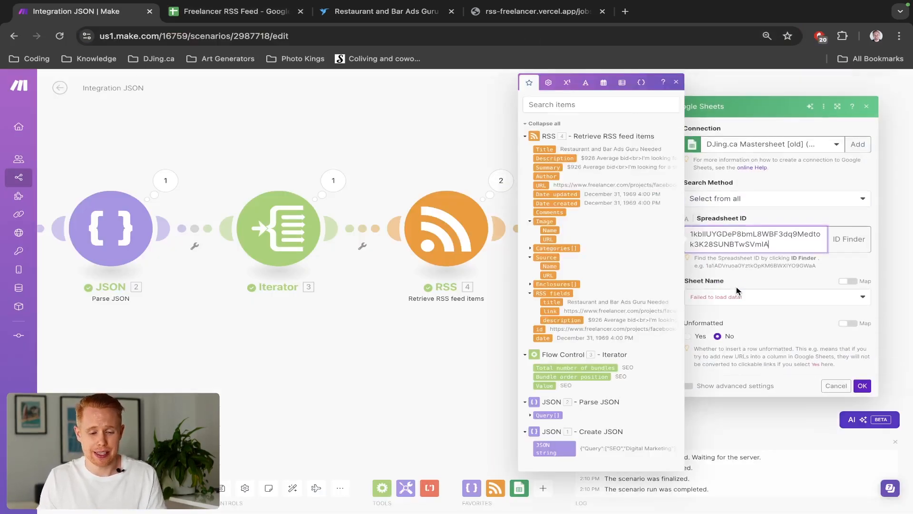
# Change the Google Sheets connection to another My Google connection account
pyautogui.hotkey('ctrl', 'Tab')
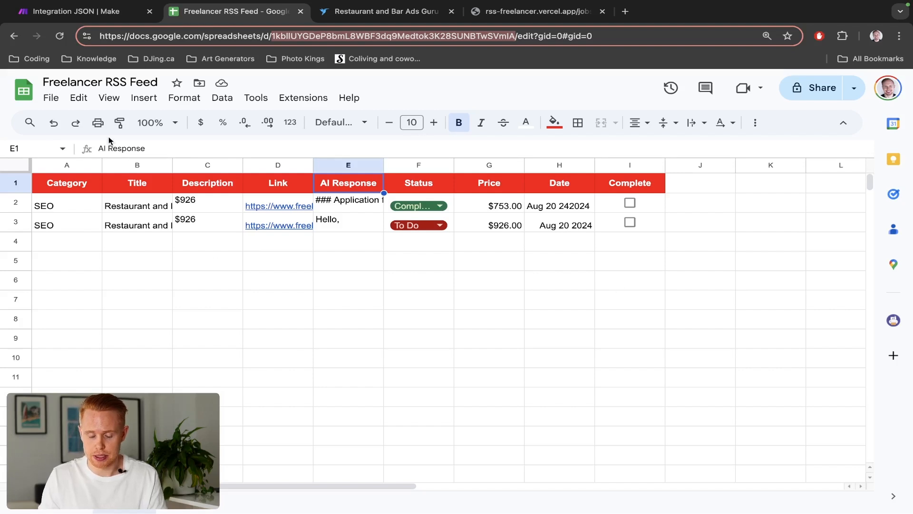
pyautogui.hotkey('ctrl', 'shift', 'Tab')
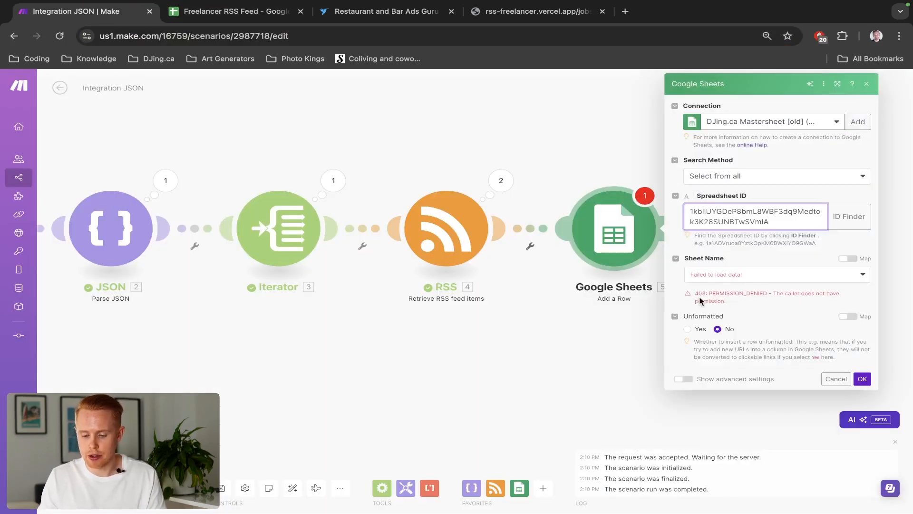
pyautogui.moveTo(709, 294); pyautogui.dragTo(762, 293)
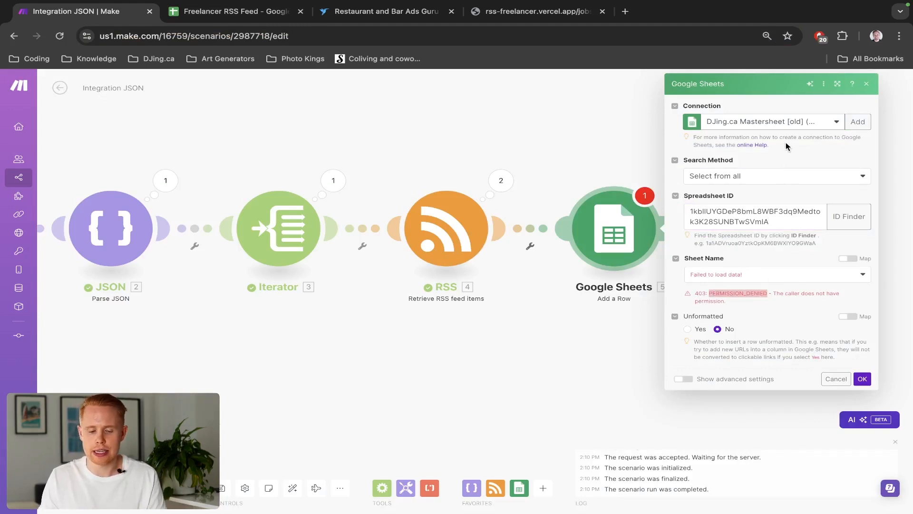
pyautogui.hotkey('ctrl', 'Tab')
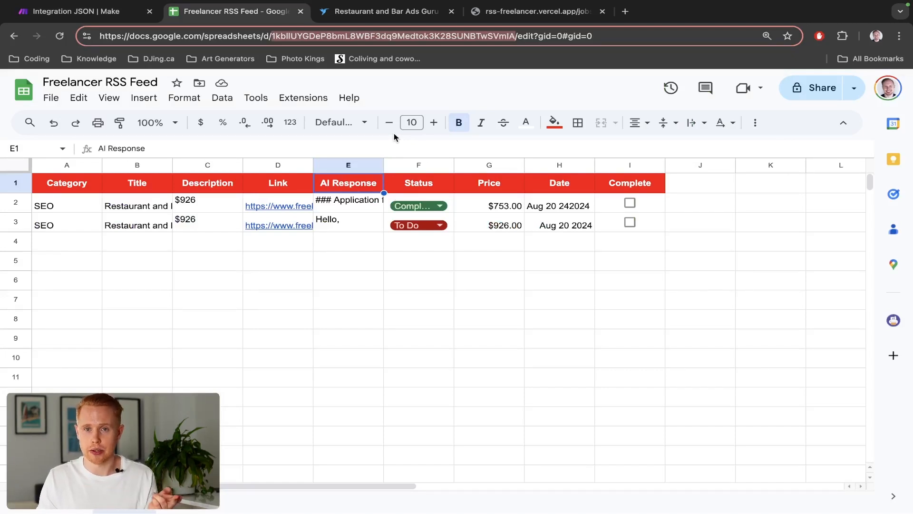
pyautogui.hotkey('ctrl', 'shift', 'Tab')
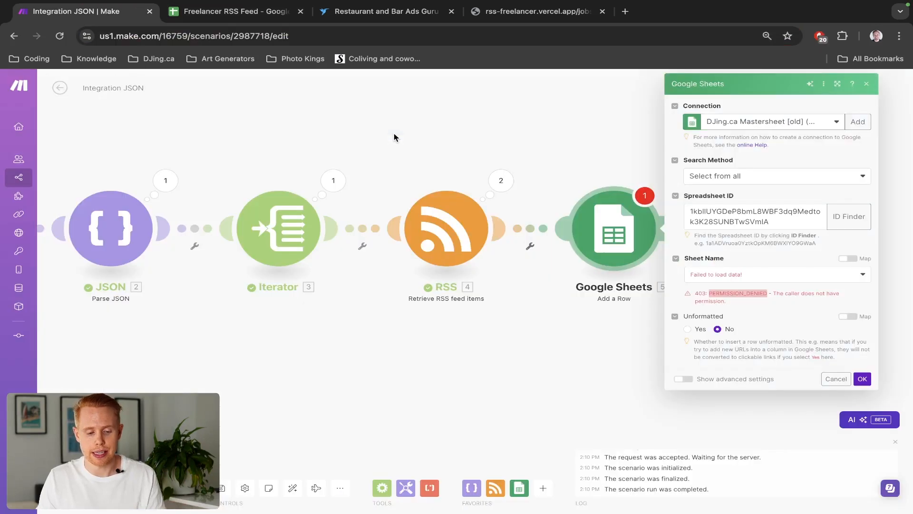
pyautogui.click(736, 121)
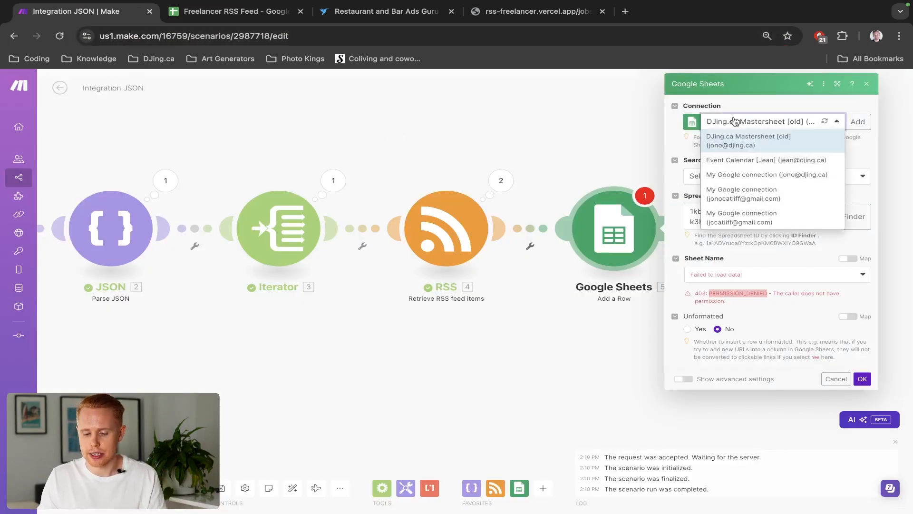
pyautogui.click(752, 198)
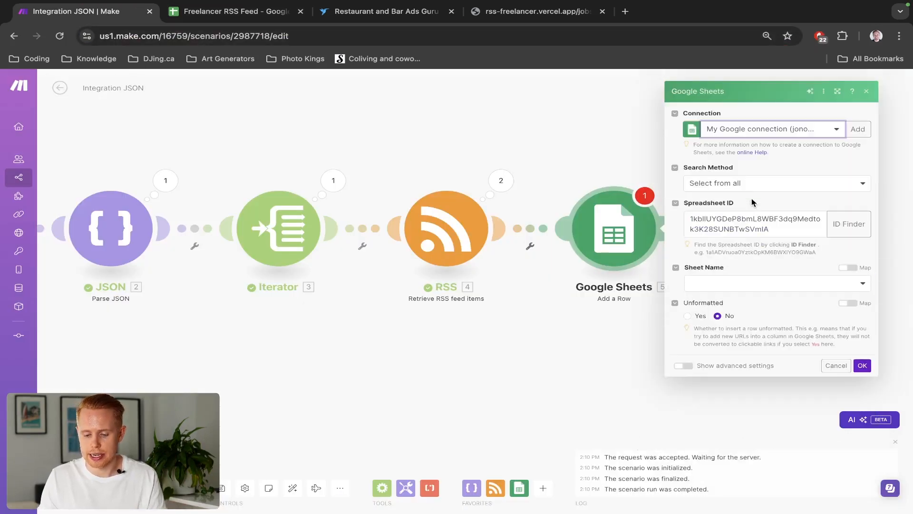
# Select Sheet1 as the target sheet of the Add a Row module
pyautogui.click(747, 285)
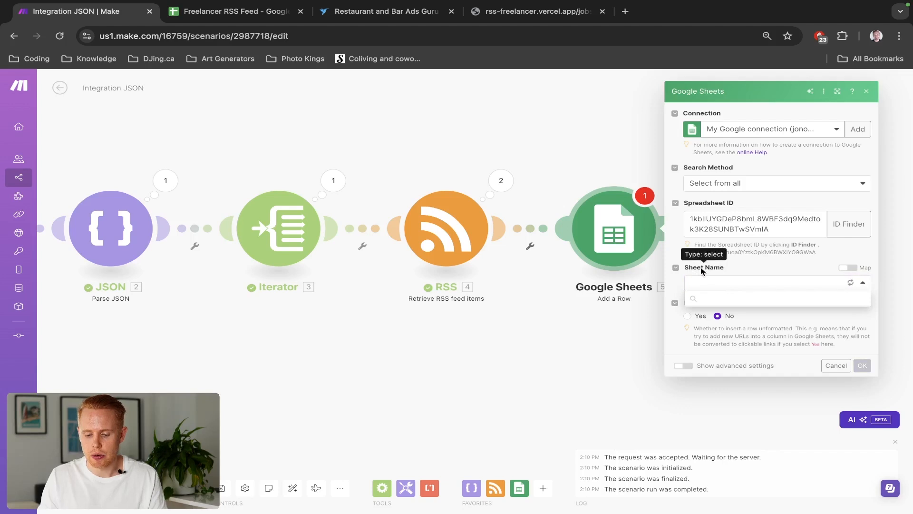
pyautogui.click(723, 297)
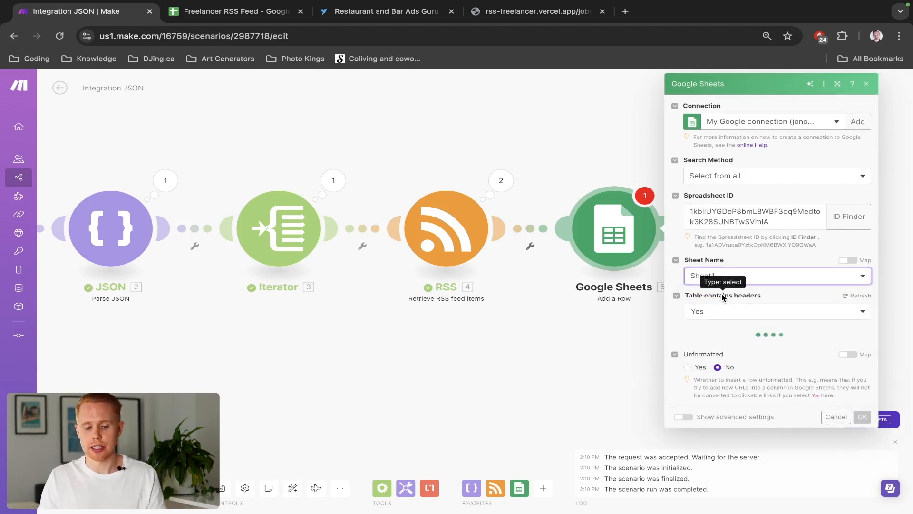
pyautogui.hotkey('ctrl', 'Tab')
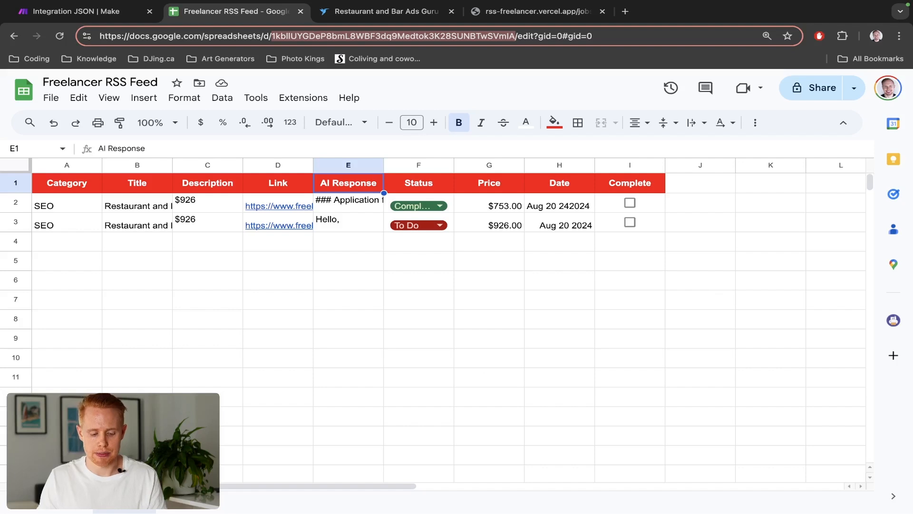
pyautogui.click(40, 502)
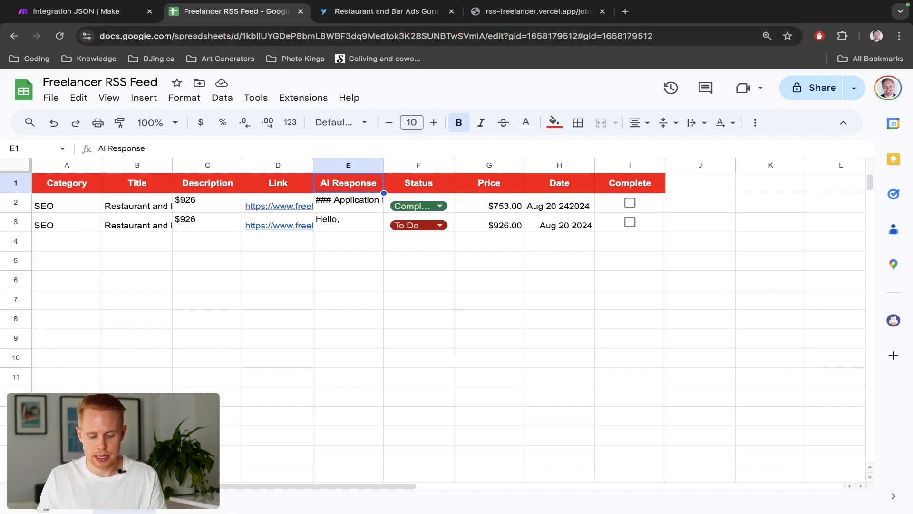
pyautogui.click(39, 505)
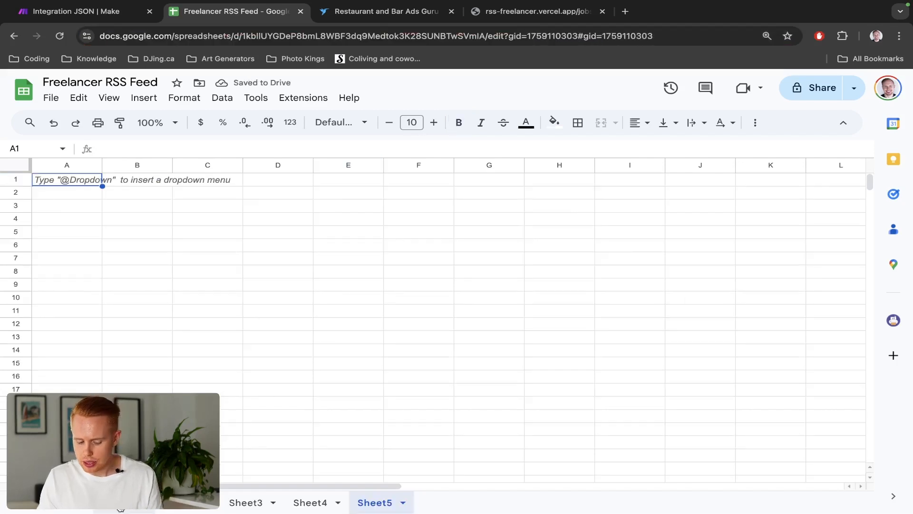
pyautogui.click(121, 508)
pyautogui.hotkey('ctrl', 'shift', 'Tab')
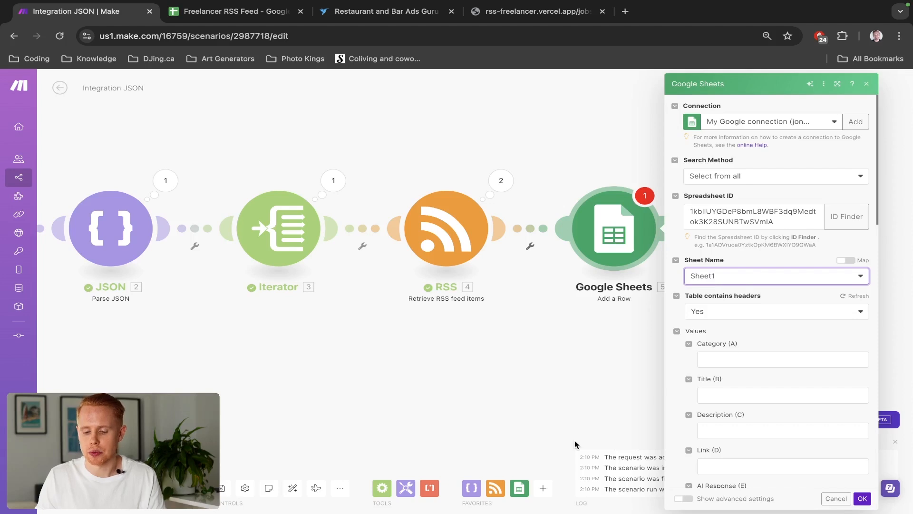
pyautogui.scroll(-3, 777, 326)
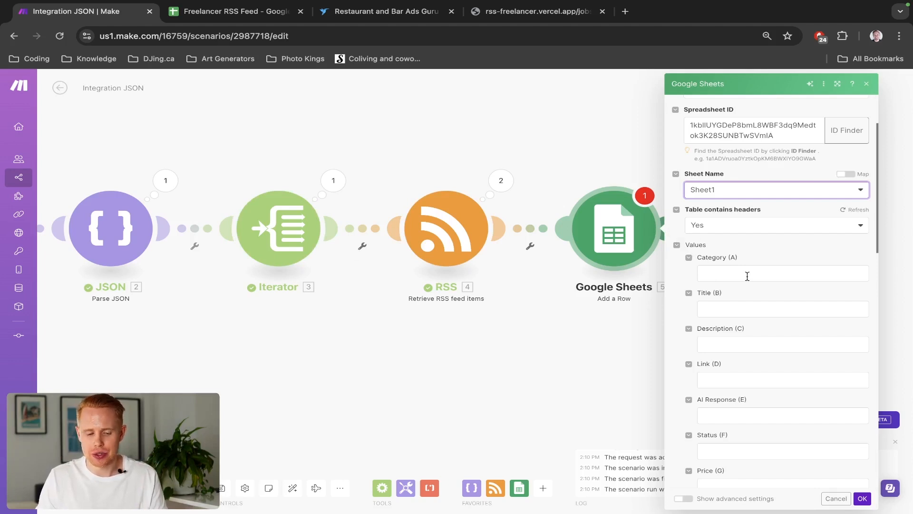
# Examine the existing rows in the spreadsheet's columns to see what each value field should hold
pyautogui.hotkey('ctrl', 'Tab')
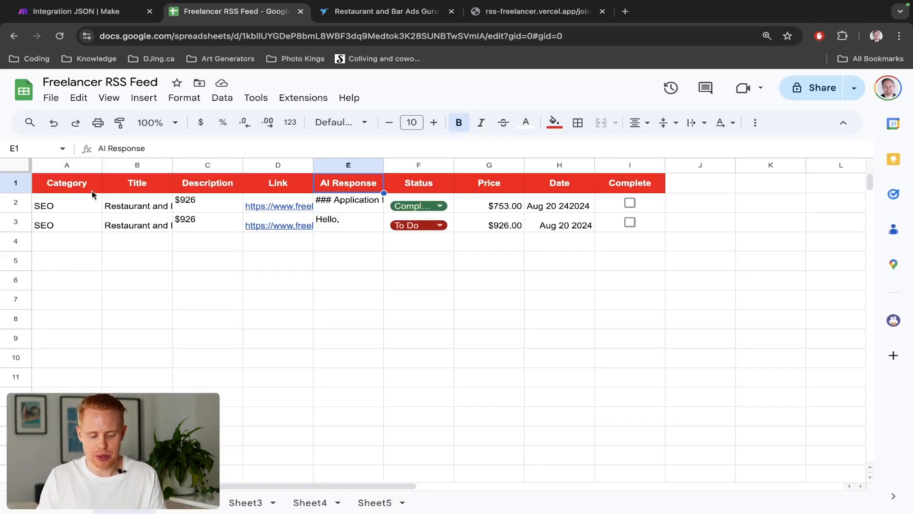
pyautogui.click(61, 209)
pyautogui.hotkey('shift', 'Up')
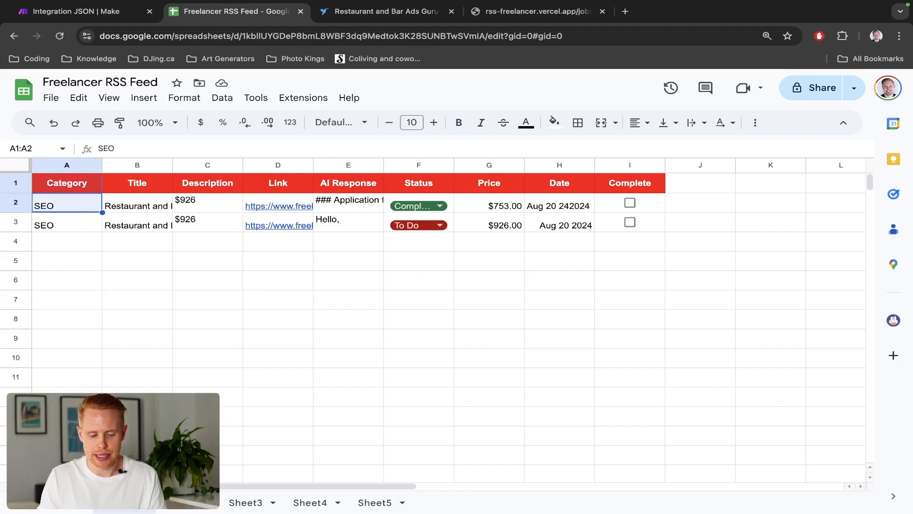
pyautogui.press('Right')
pyautogui.hotkey('shift', 'Up')
pyautogui.press('Right')
pyautogui.hotkey('shift', 'Up')
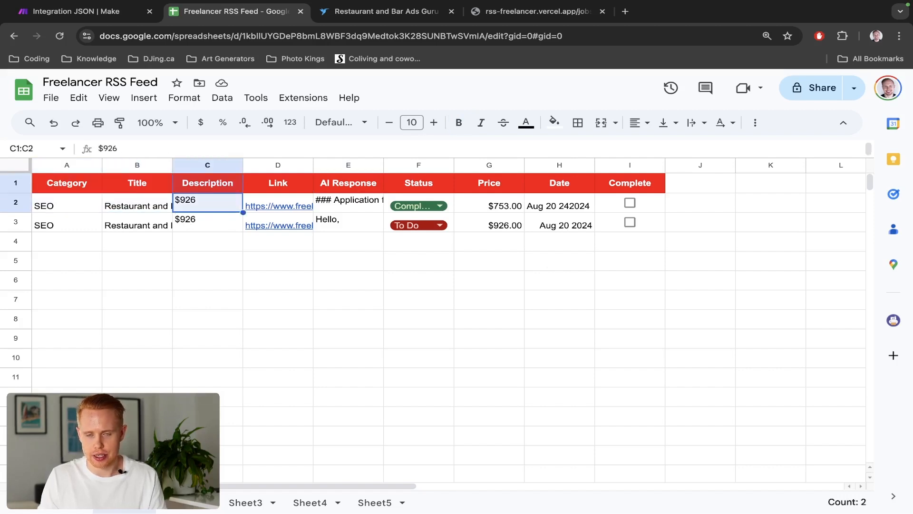
pyautogui.press('Right')
pyautogui.hotkey('shift', 'Up')
pyautogui.hotkey('ctrl', 'shift', 'Tab')
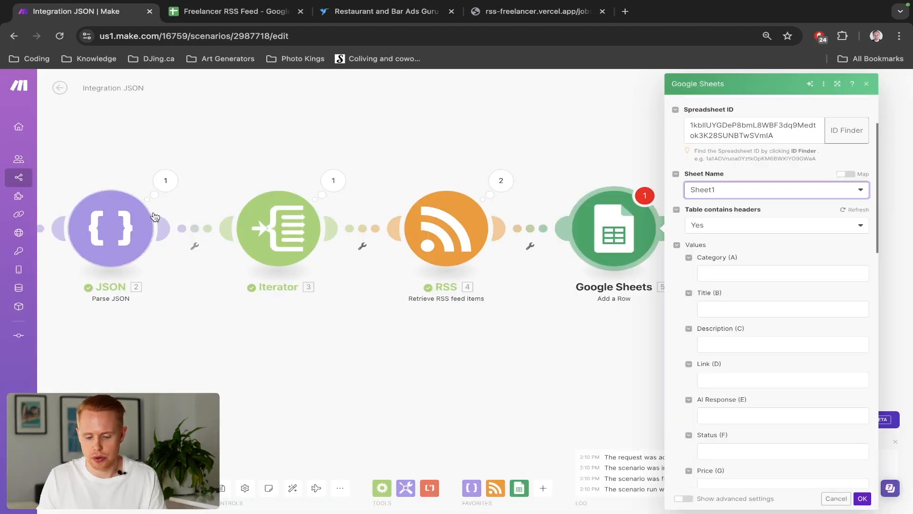
# Map the Iterator's Value into the Category field
pyautogui.click(752, 273)
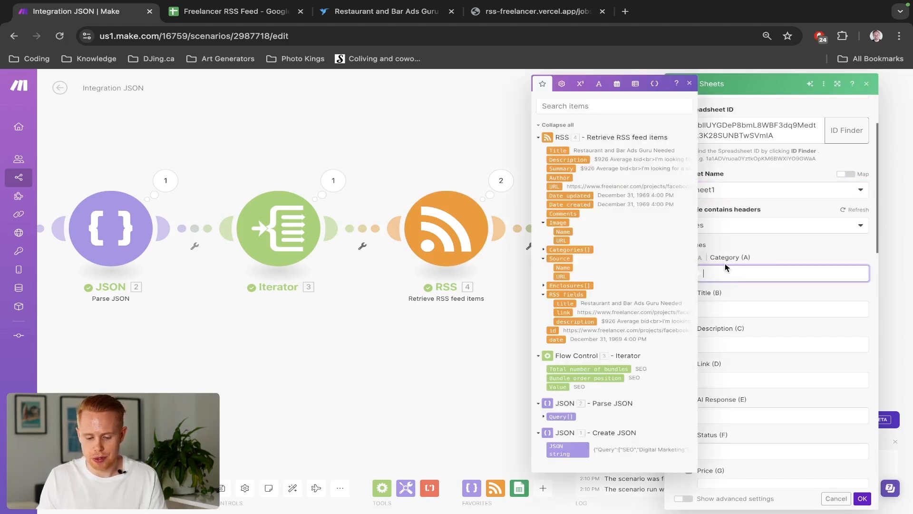
pyautogui.click(560, 388)
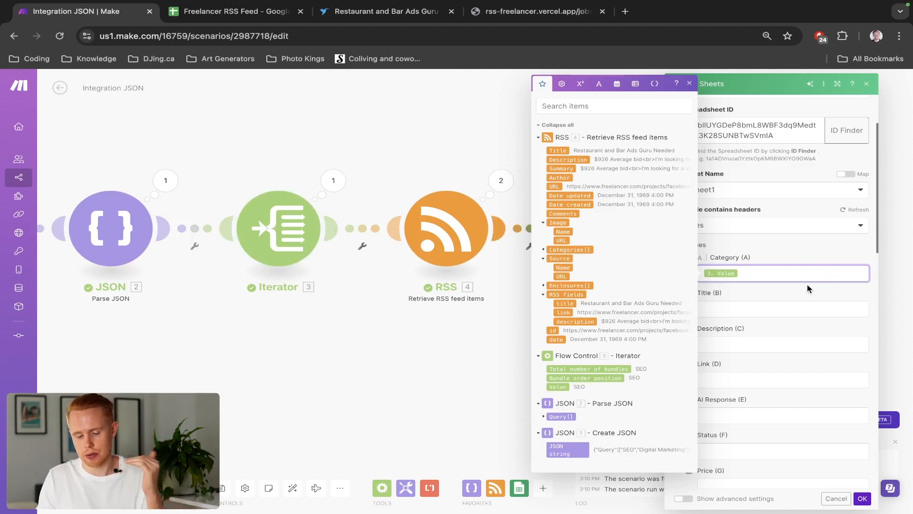
# Map the RSS item's Title, Description and URL into the Title, Description and Link fields
pyautogui.click(756, 309)
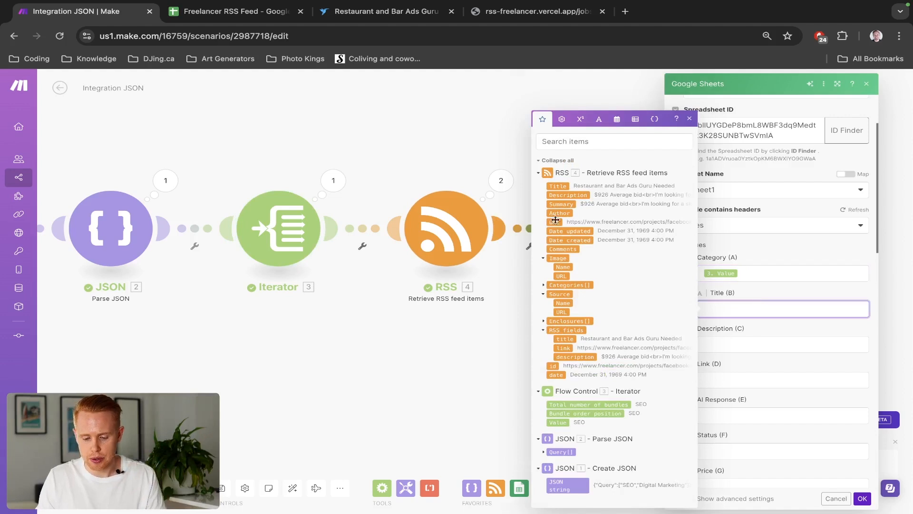
pyautogui.click(558, 186)
pyautogui.click(722, 347)
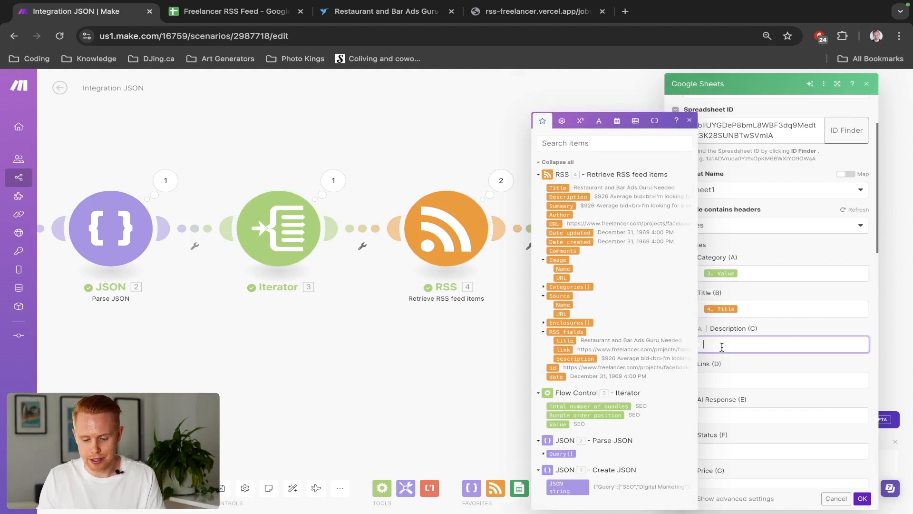
pyautogui.click(582, 197)
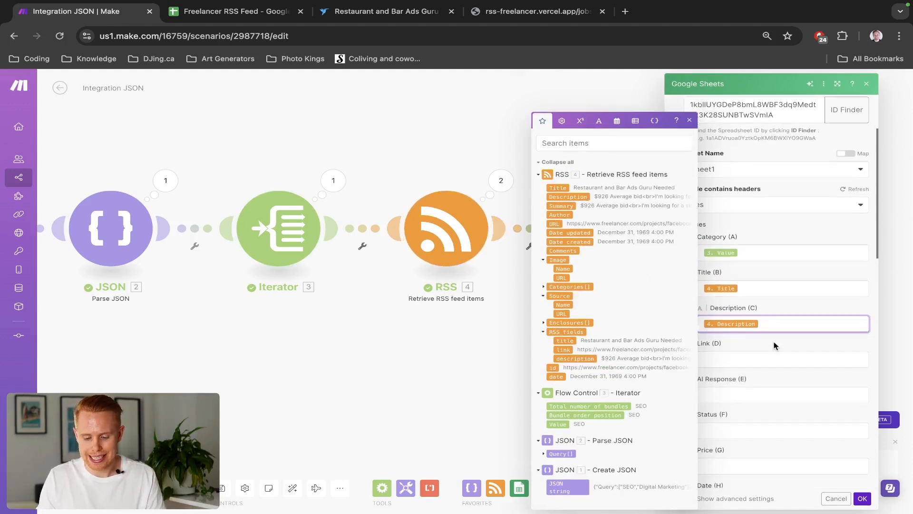
pyautogui.click(760, 340)
pyautogui.click(554, 223)
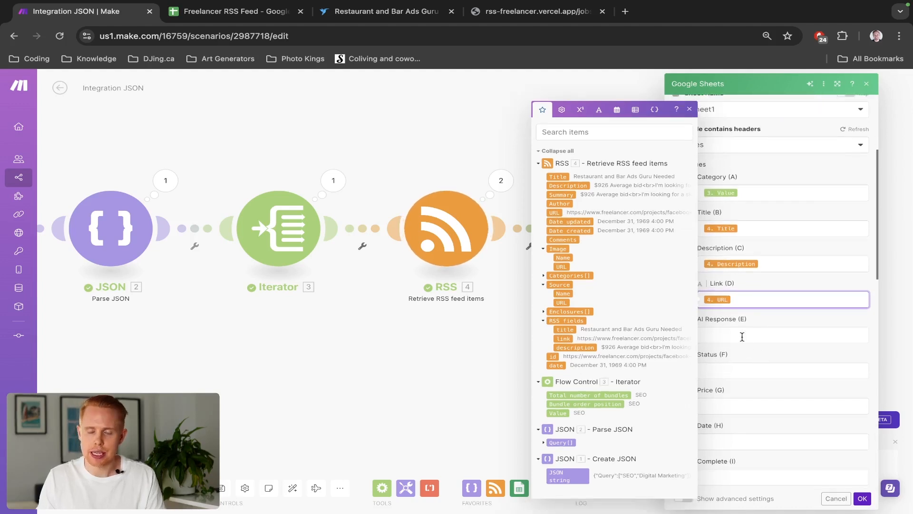
# Set the Status field to To Do
pyautogui.click(736, 375)
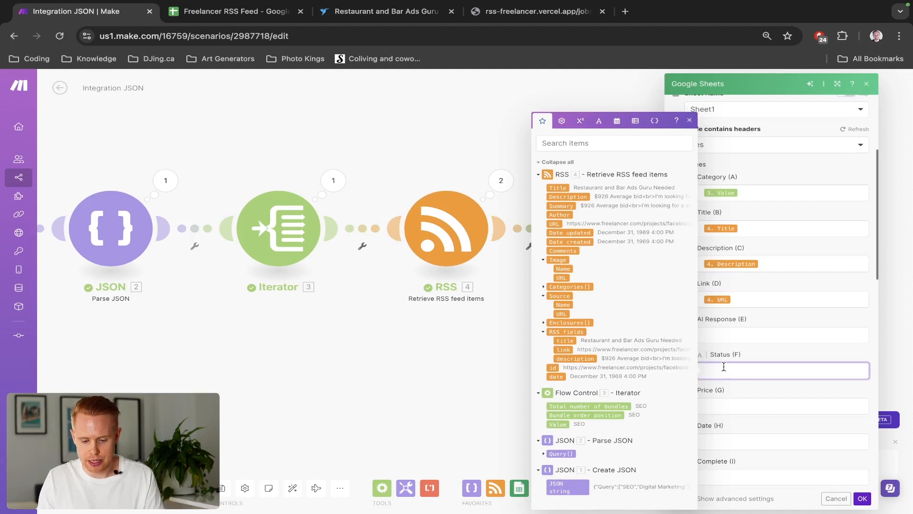
pyautogui.click(733, 412)
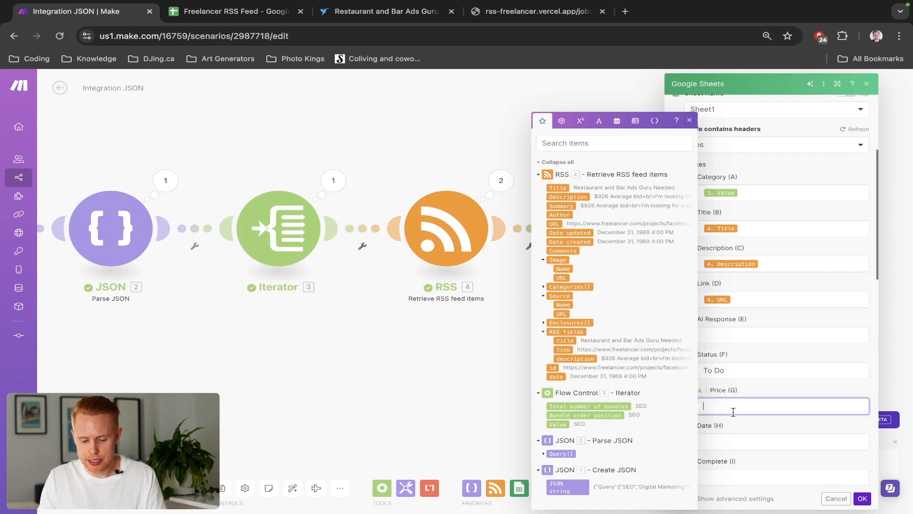
pyautogui.scroll(-1, 732, 411)
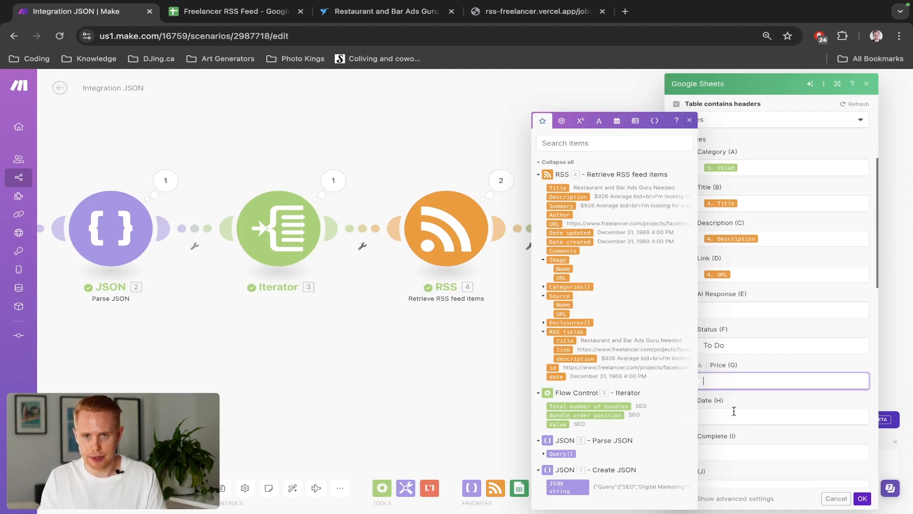
pyautogui.click(733, 413)
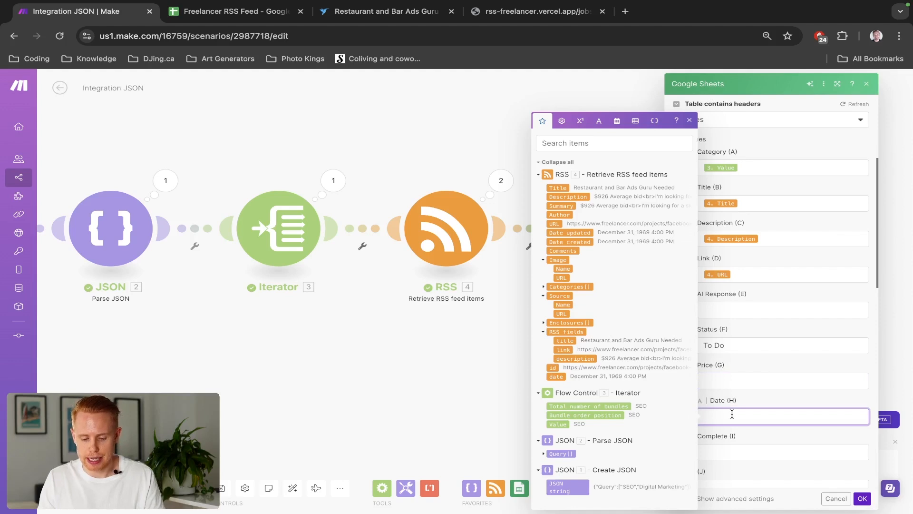
pyautogui.scroll(-1, 733, 414)
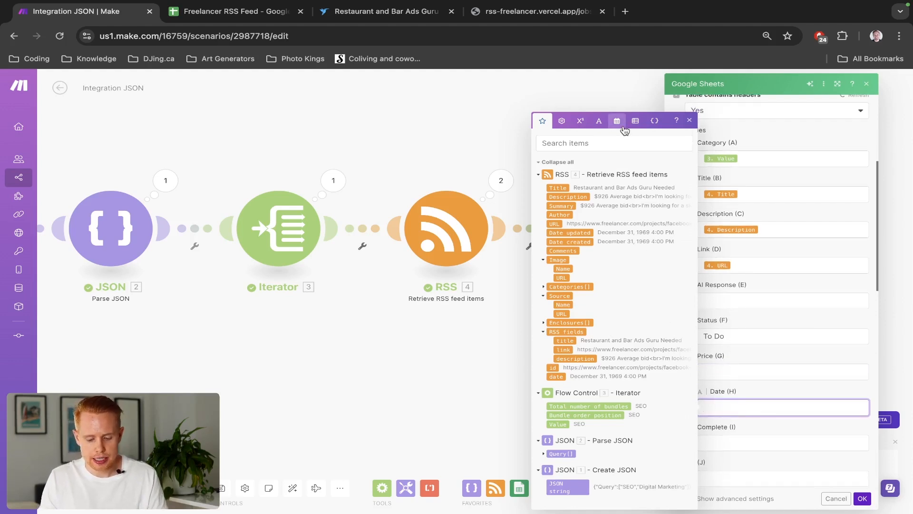
# Inspect the date format used in the spreadsheet's Date column
pyautogui.hotkey('ctrl', 'Tab')
pyautogui.click(548, 225)
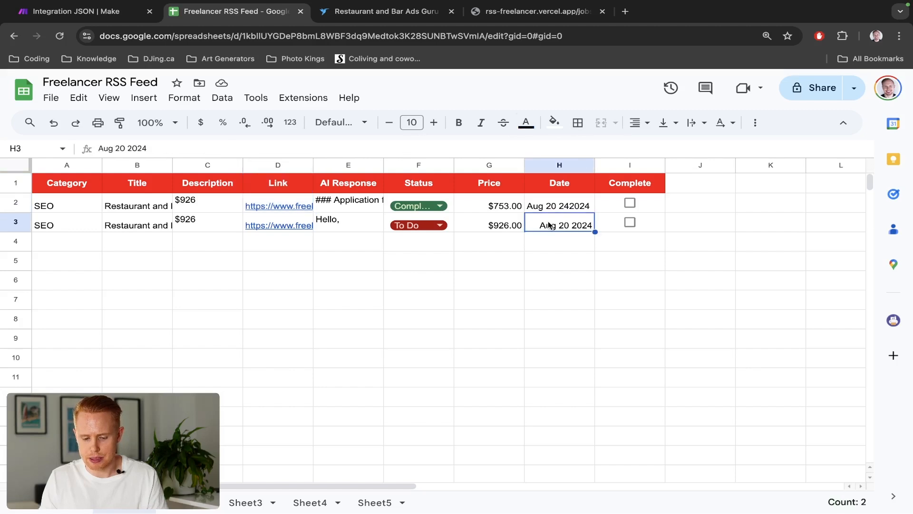
pyautogui.doubleClick(548, 225)
pyautogui.hotkey('ctrl', 'shift', 'Tab')
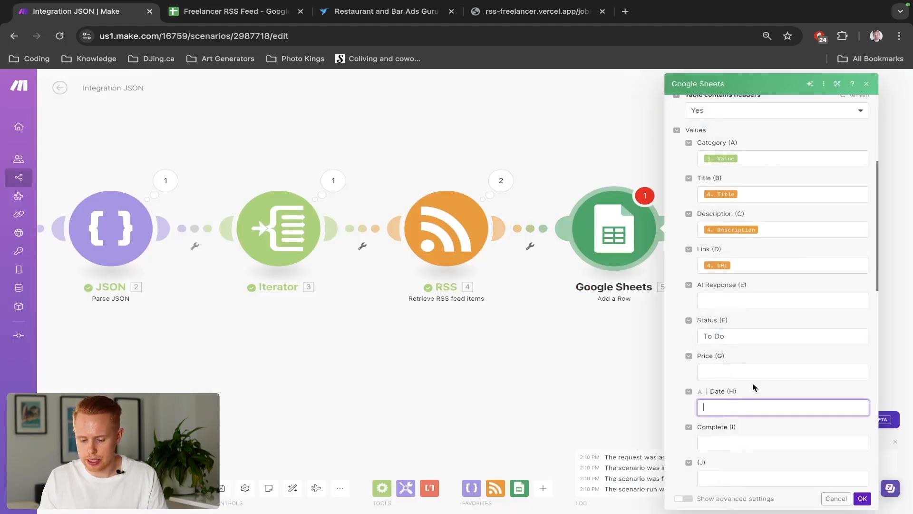
pyautogui.click(749, 405)
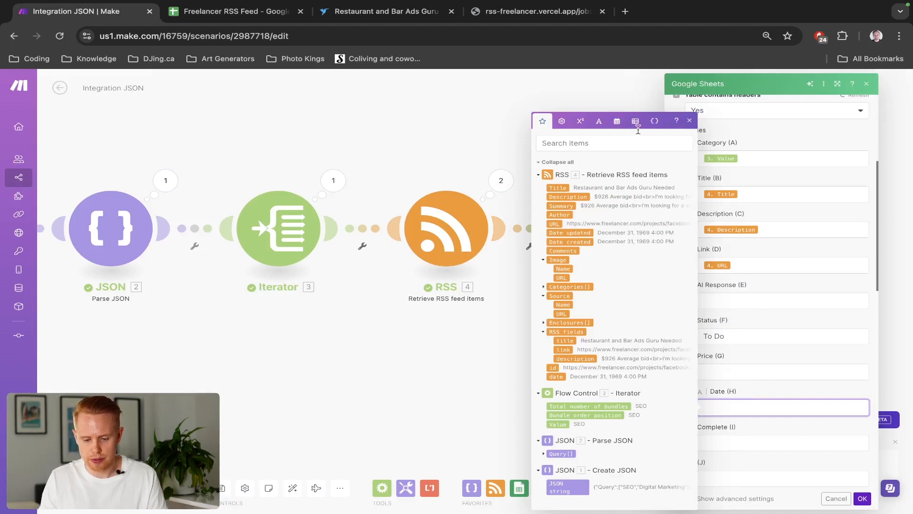
# Set the Date field to formatDate with now and the format MMM DD YYYY, then save the module
pyautogui.click(617, 122)
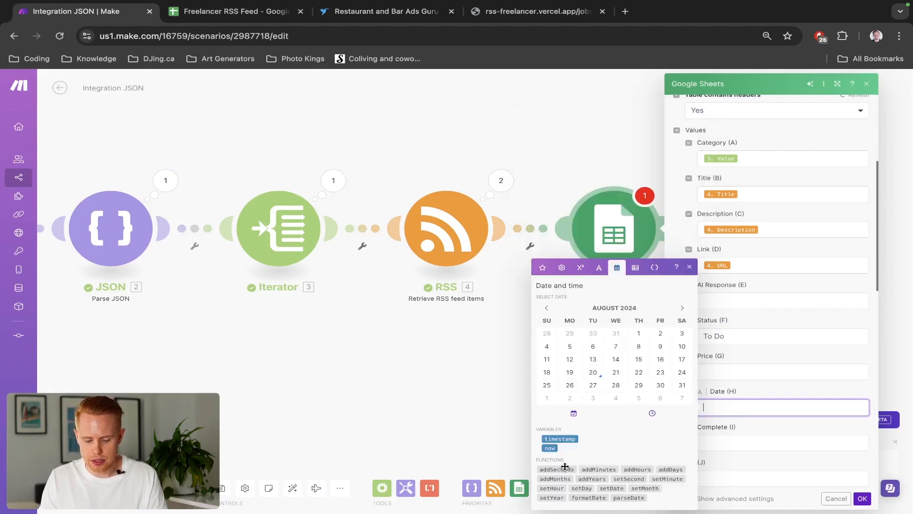
pyautogui.click(593, 498)
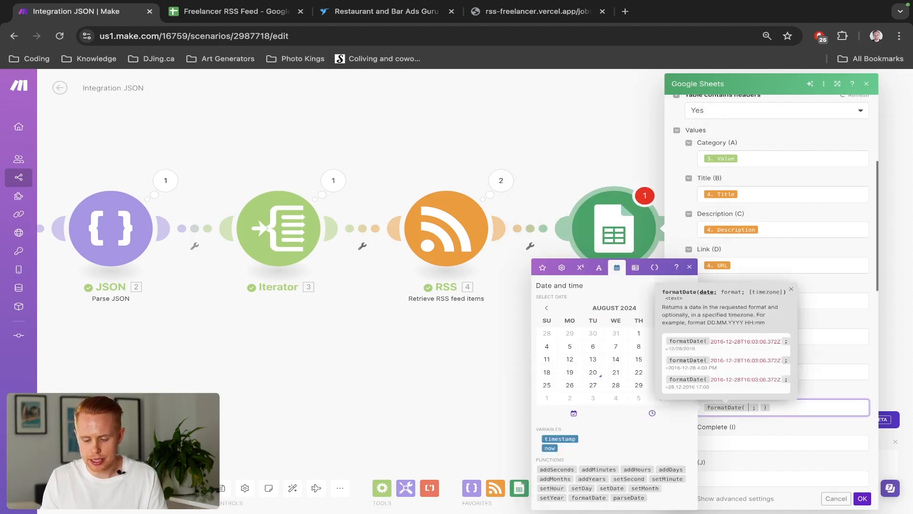
pyautogui.click(551, 449)
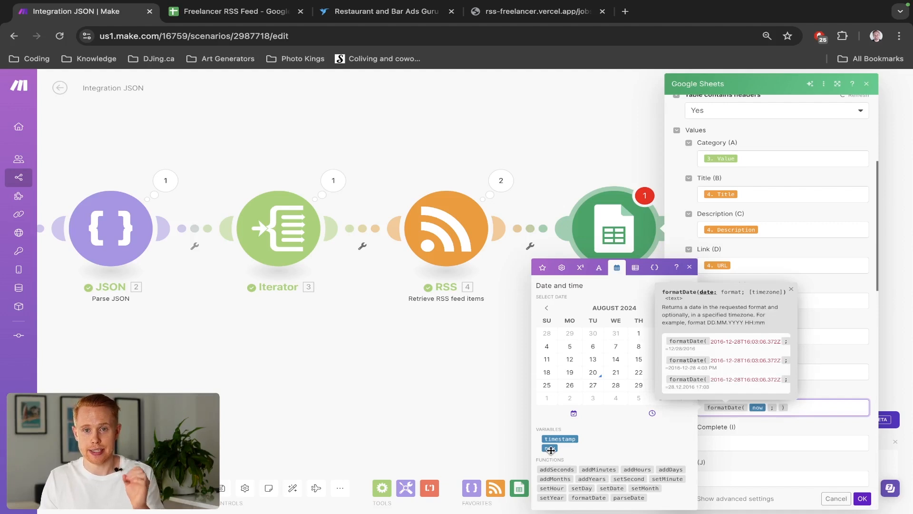
pyautogui.press('Right')
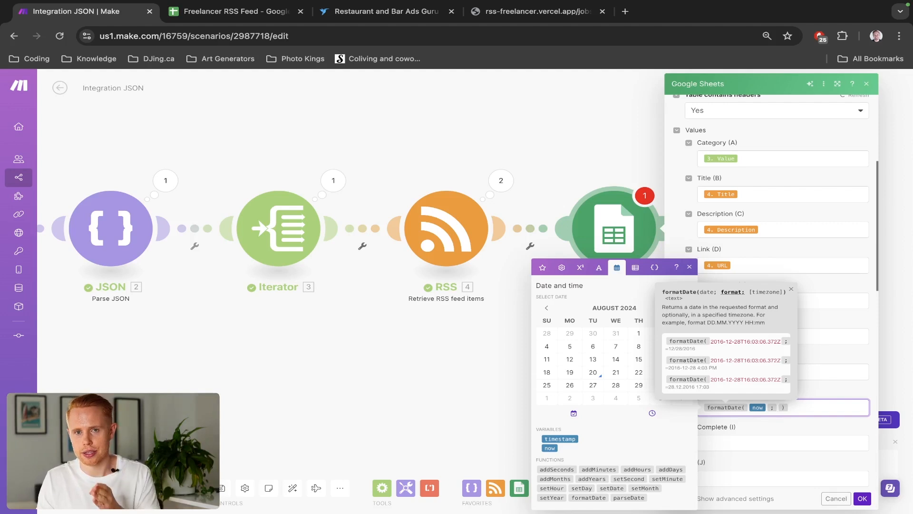
pyautogui.write('MMM')
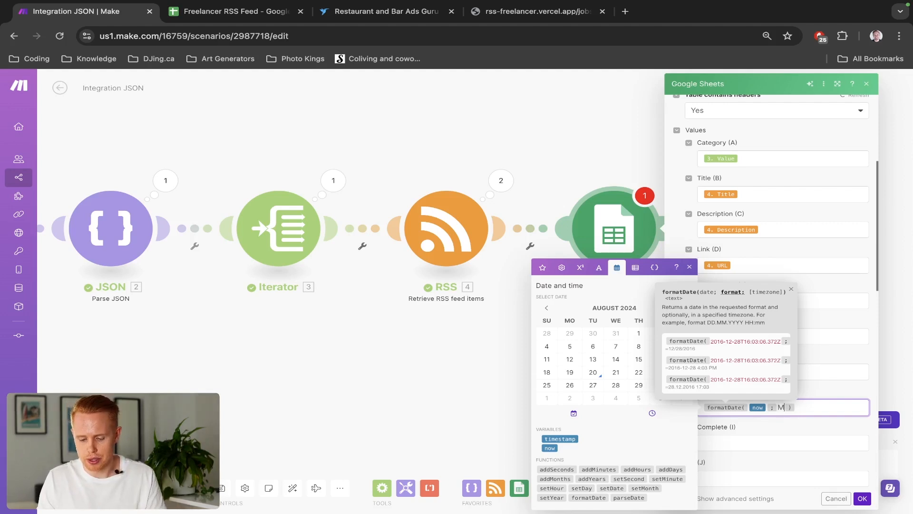
pyautogui.write(' DD')
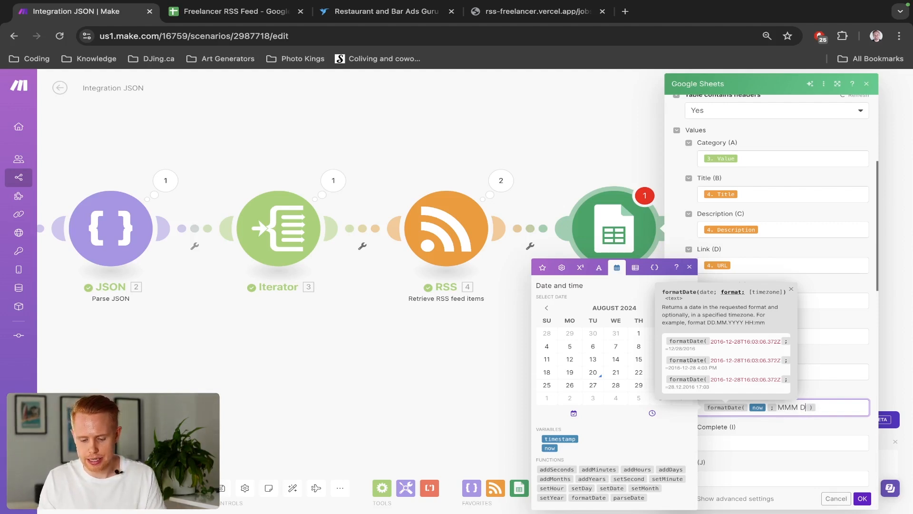
pyautogui.write(' YYYY')
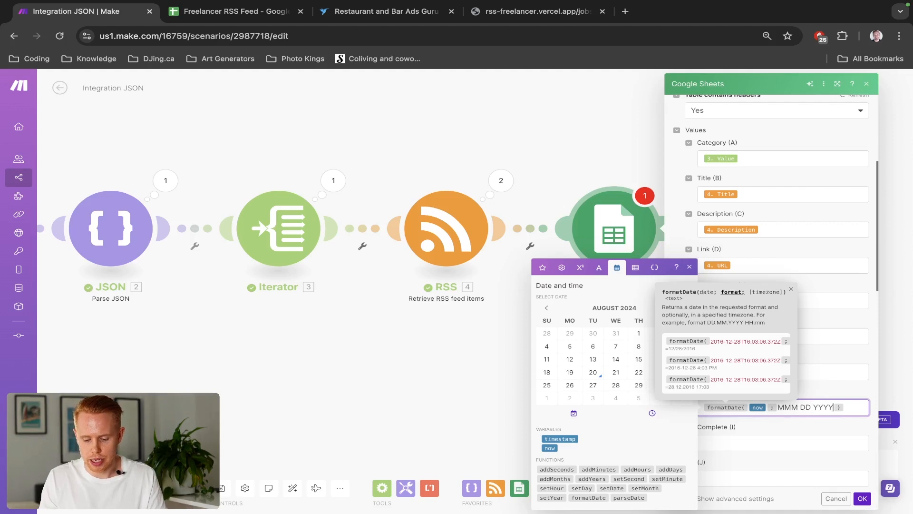
pyautogui.click(818, 385)
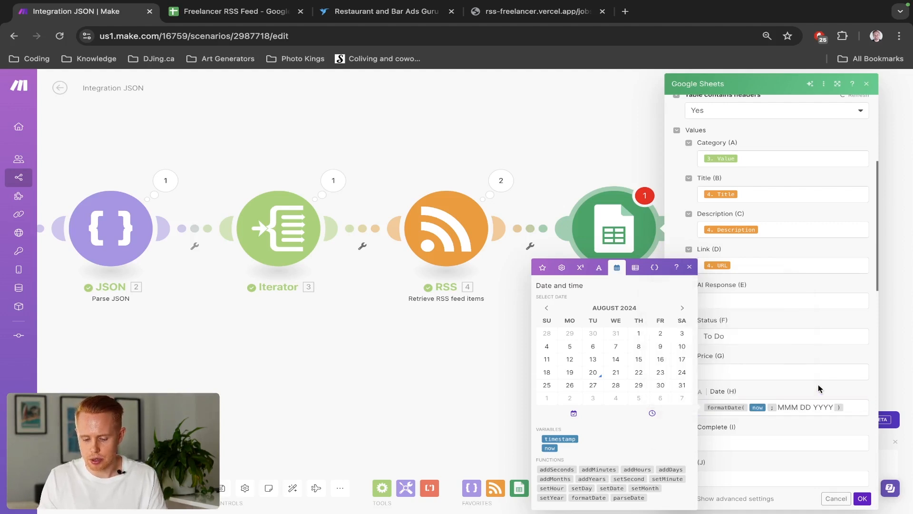
pyautogui.scroll(-1, 818, 384)
pyautogui.scroll(-2, 818, 384)
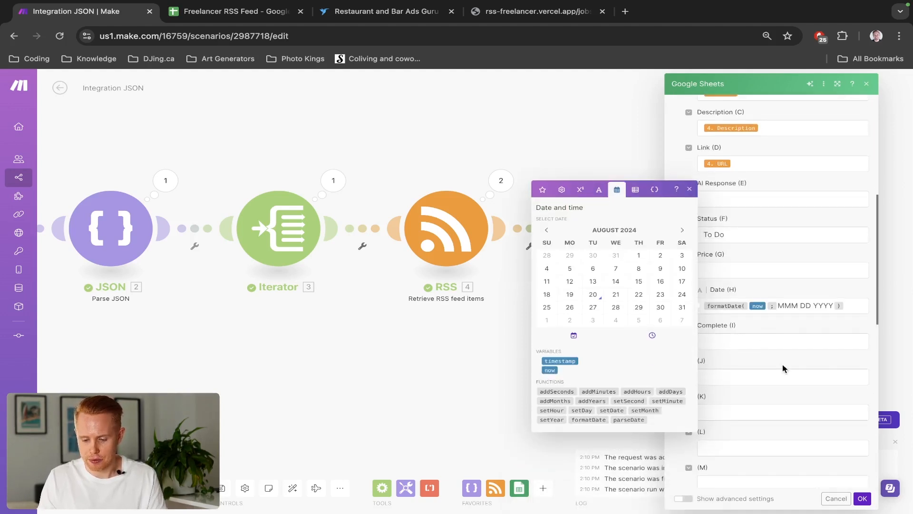
pyautogui.click(862, 500)
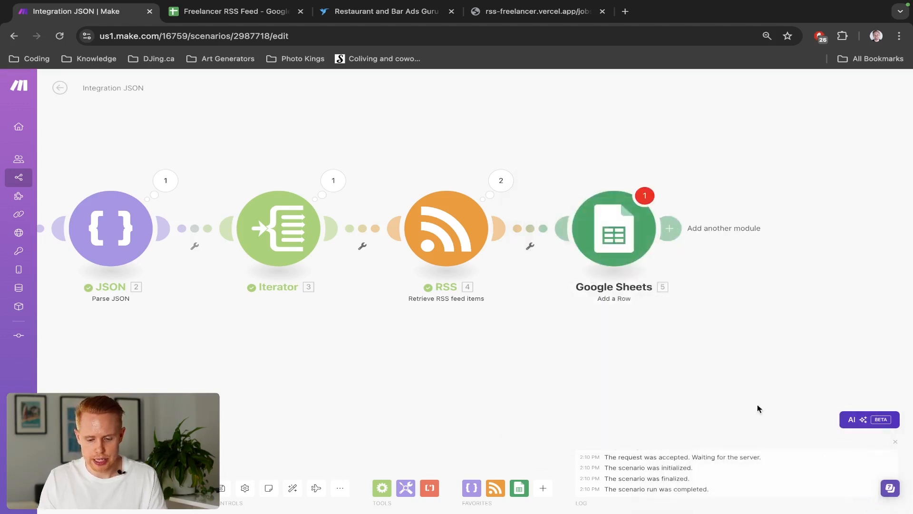
# Switch to the spreadsheet to review the rows logged by the scenario run
pyautogui.click(607, 257)
pyautogui.click(860, 498)
pyautogui.hotkey('ctrl', 'Tab')
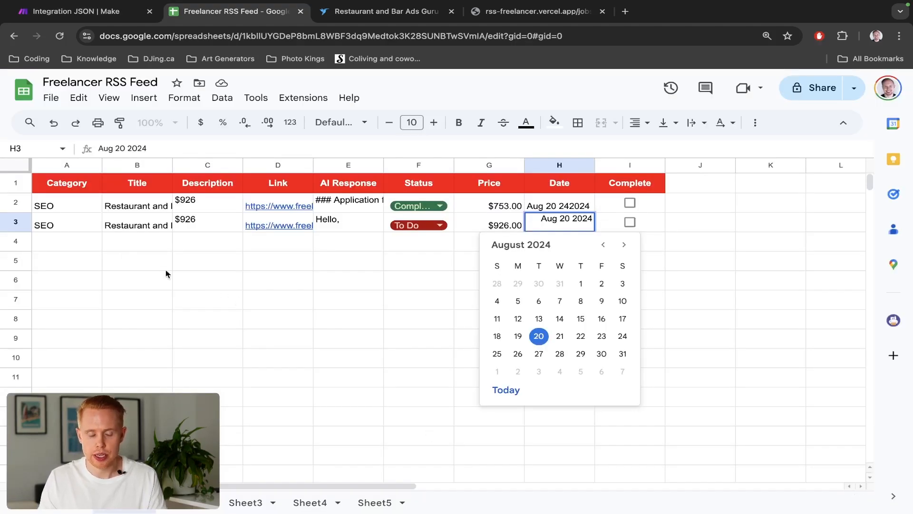
# Clear the contents of rows 2 and 3 in the spreadsheet, then undo the deletion
pyautogui.click(47, 228)
pyautogui.click(28, 206)
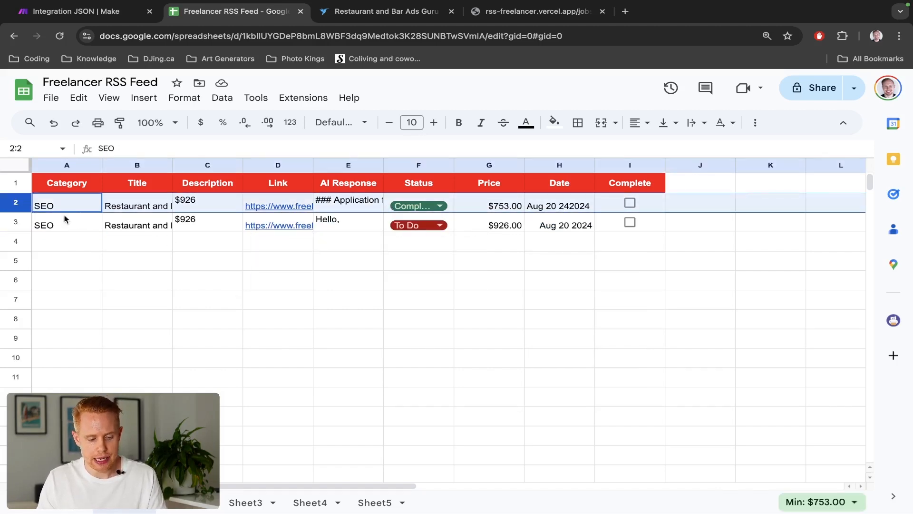
pyautogui.keyDown('shift'); pyautogui.click(24, 223); pyautogui.keyUp('shift')
pyautogui.press('Delete')
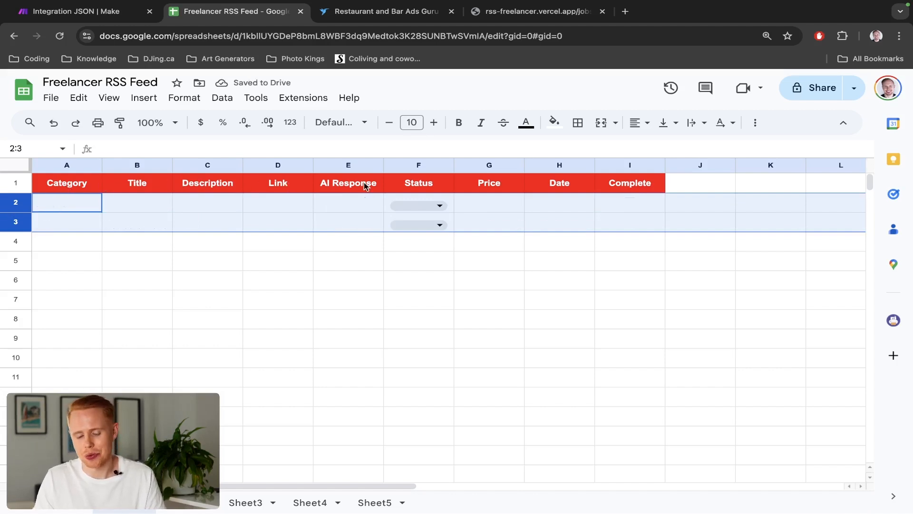
pyautogui.hotkey('ctrl', 'z')
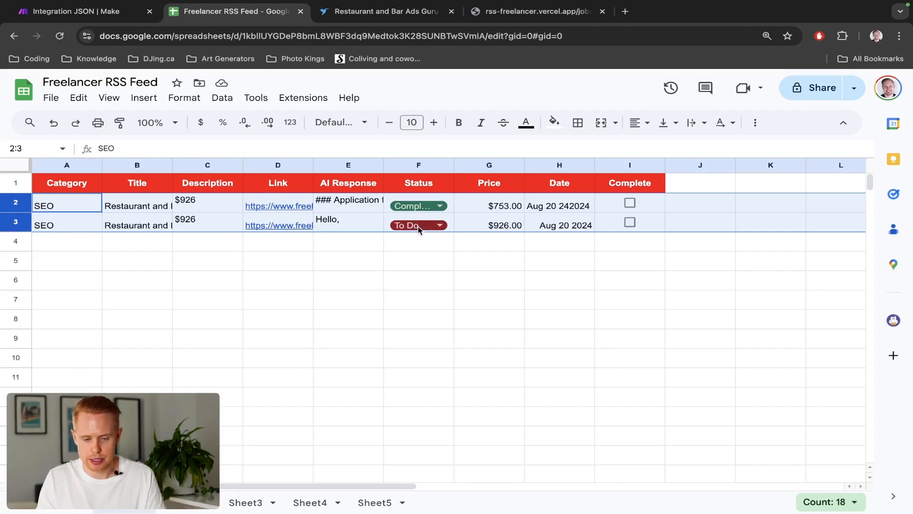
pyautogui.click(189, 228)
pyautogui.moveTo(16, 232); pyautogui.dragTo(17, 511)
pyautogui.scroll(-4, 116, 369)
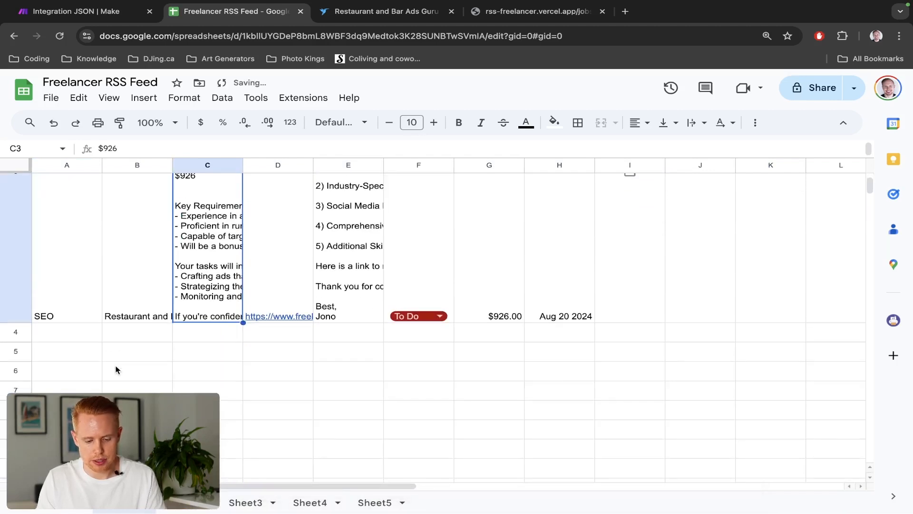
pyautogui.scroll(3, 116, 369)
pyautogui.hotkey('ctrl', 'z')
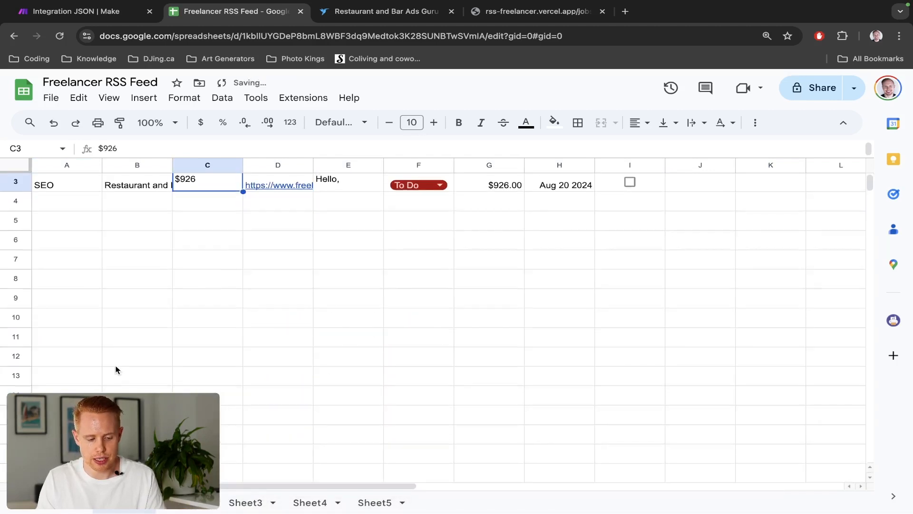
pyautogui.scroll(1, 116, 369)
pyautogui.moveTo(16, 251); pyautogui.dragTo(17, 231)
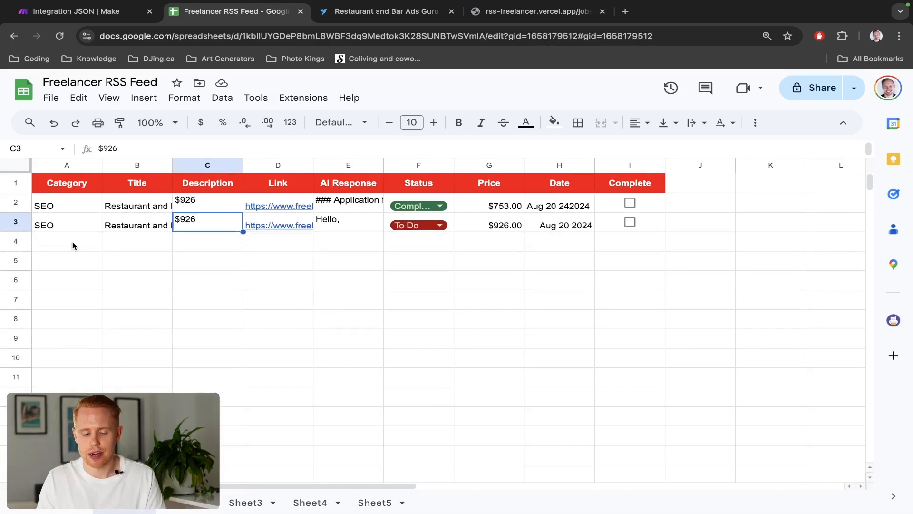
pyautogui.press('super+z')
pyautogui.press('super+shift+z')
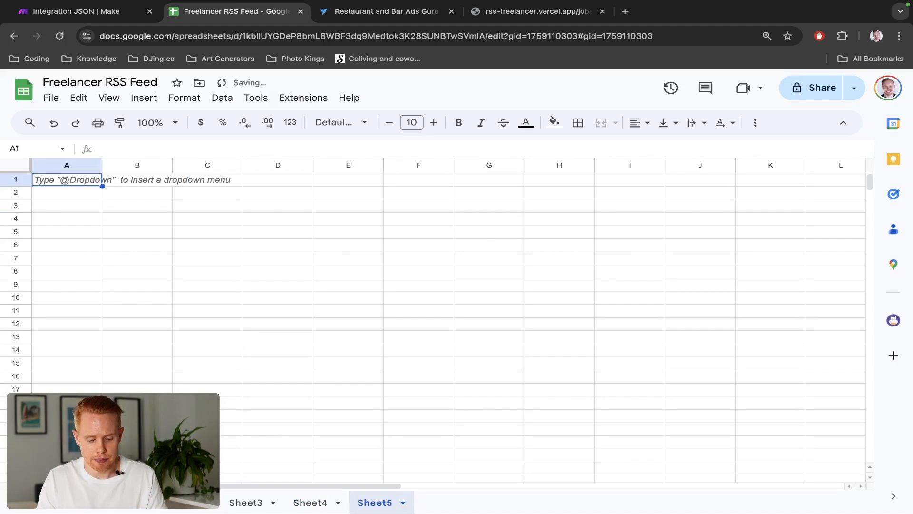
pyautogui.click(125, 504)
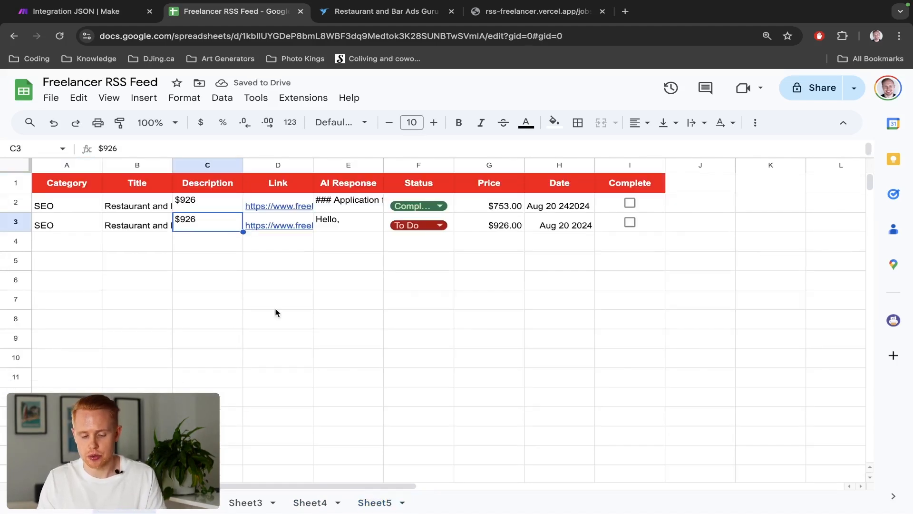
# Rename the scenario as Freelancer.com RSS Feed
pyautogui.hotkey('ctrl', 'shift', 'Tab')
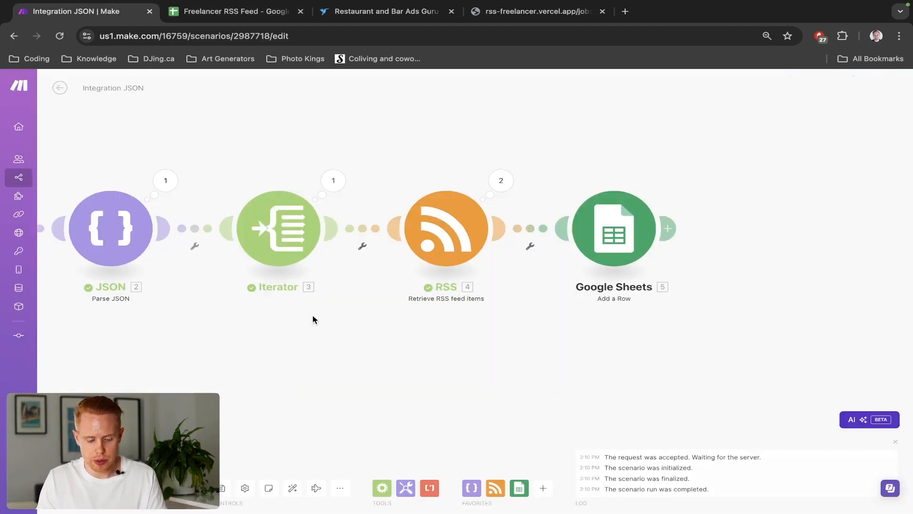
pyautogui.doubleClick(221, 490)
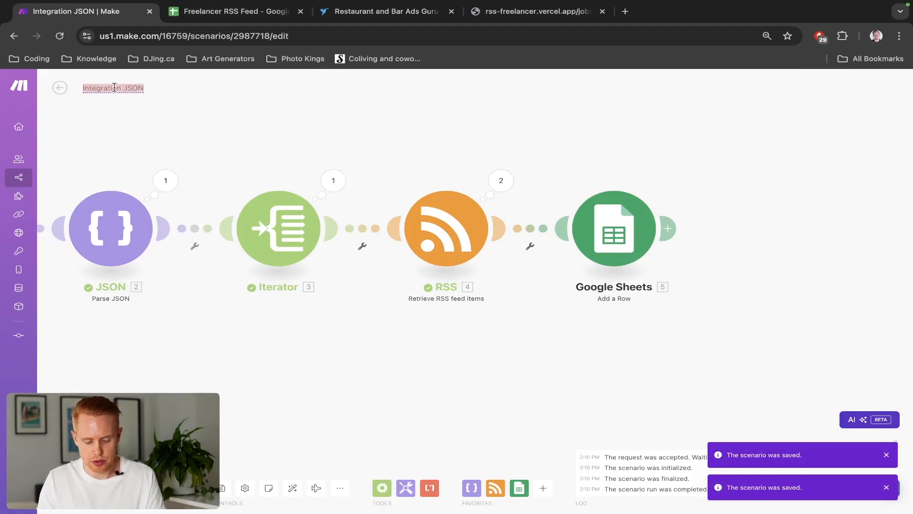
pyautogui.press('BackSpace')
pyautogui.write('Freelancer.')
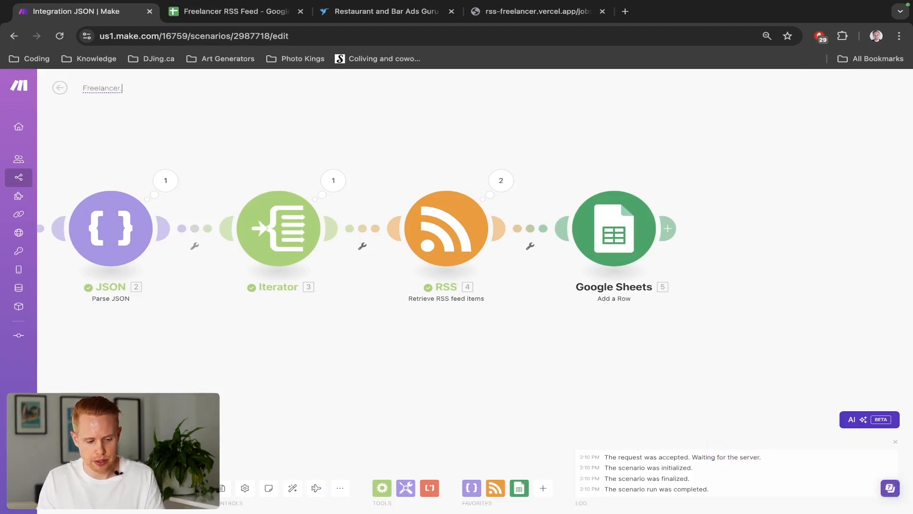
pyautogui.write('com RSS Feed')
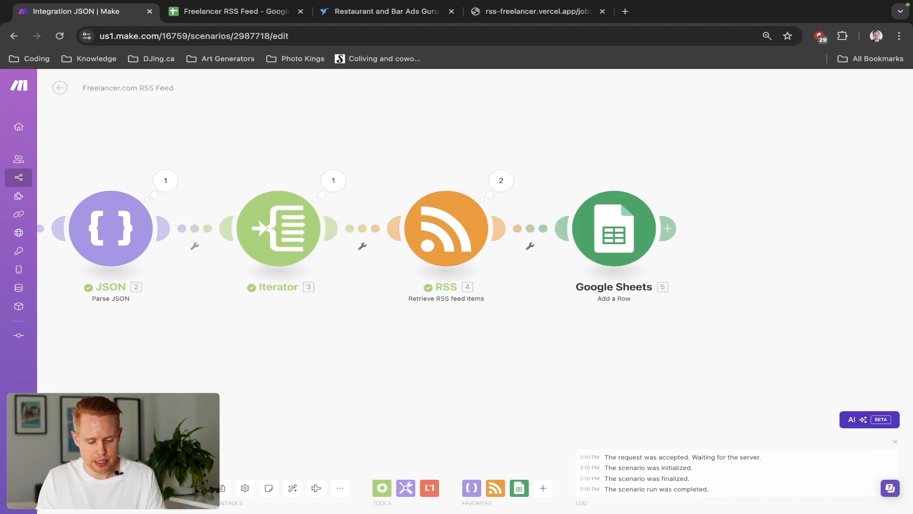
# Run the scenario once and review the new rows added to the spreadsheet
pyautogui.click(222, 490)
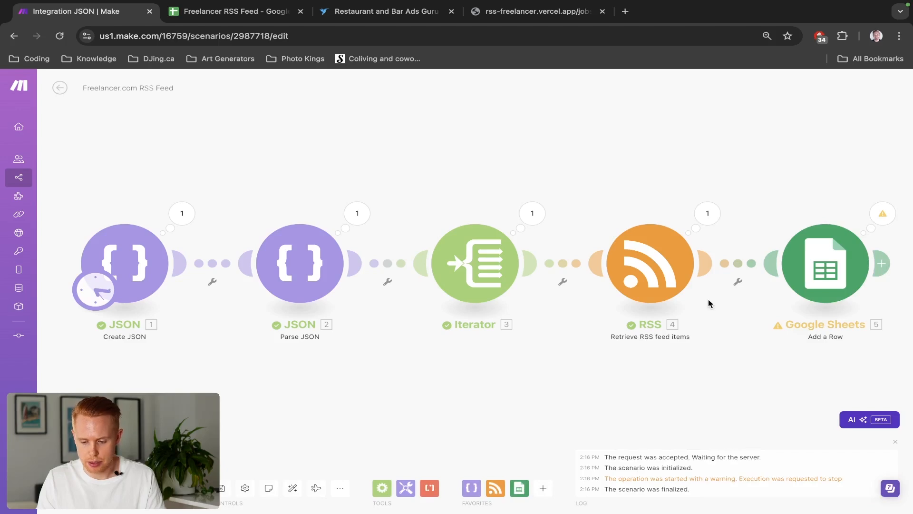
pyautogui.hotkey('ctrl', 'Tab')
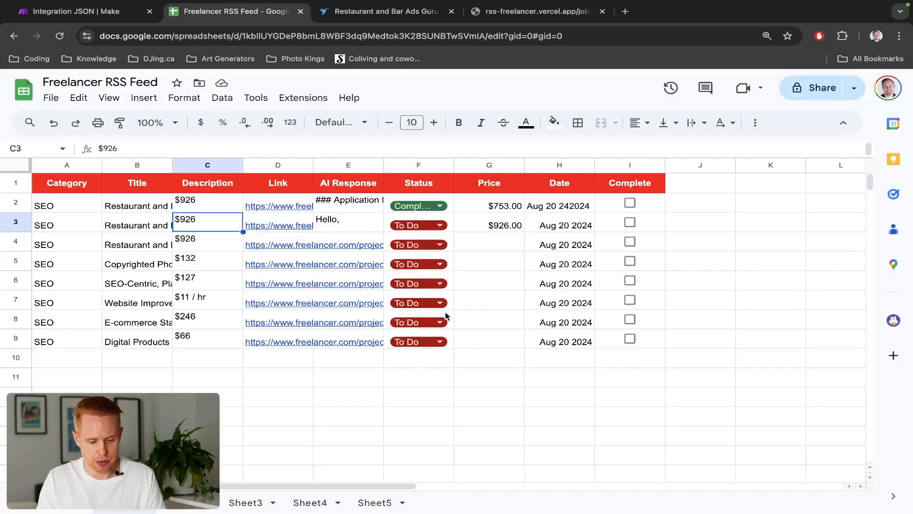
pyautogui.scroll(-1, 377, 337)
pyautogui.scroll(1, 378, 338)
pyautogui.scroll(-15, 378, 341)
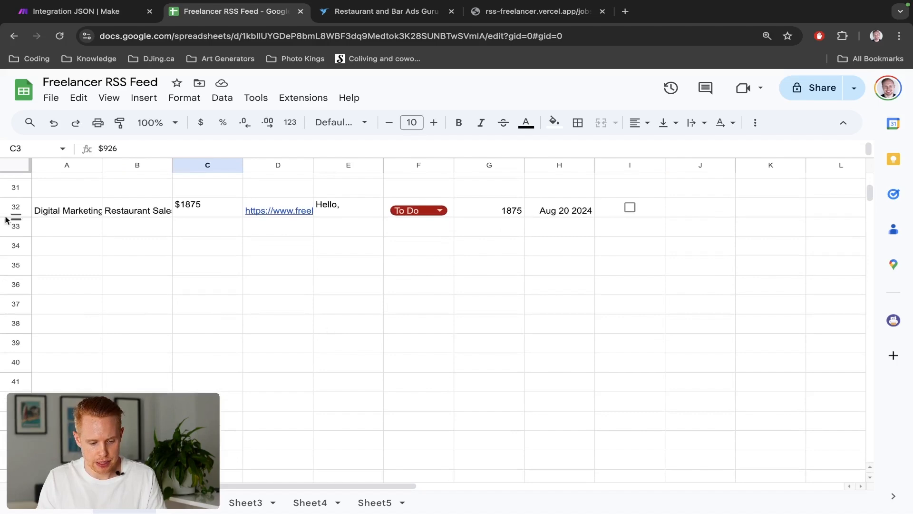
# Clear the contents of the stray row 32 in the spreadsheet
pyautogui.click(16, 205)
pyautogui.scroll(-20, 232, 398)
pyautogui.scroll(-20, 231, 398)
pyautogui.press('Delete')
pyautogui.press('super+Down')
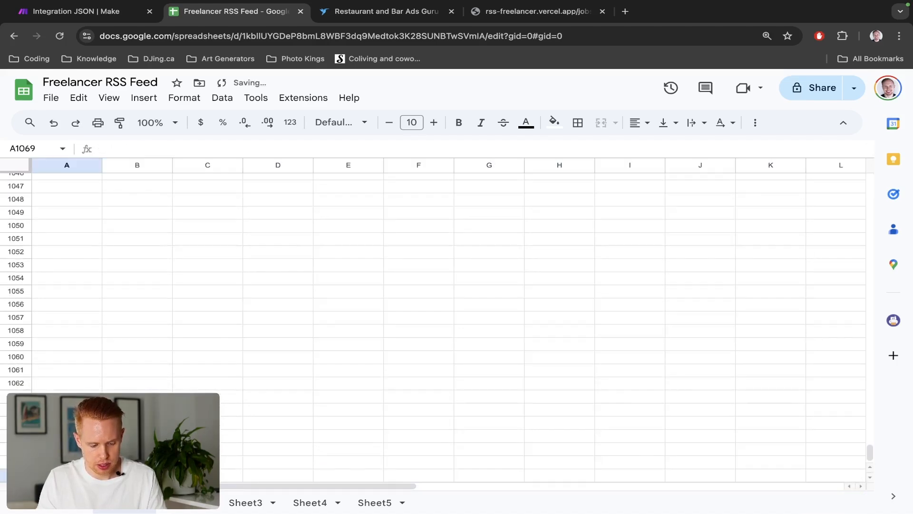
pyautogui.press('super+Up')
pyautogui.scroll(4, 448, 327)
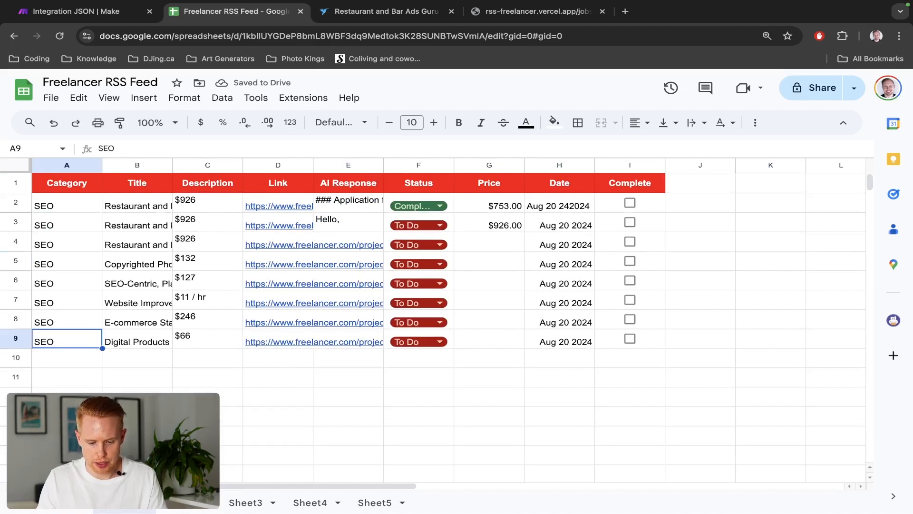
# Examine the empty Price cells and a job's full description in the spreadsheet
pyautogui.moveTo(486, 309); pyautogui.dragTo(483, 342)
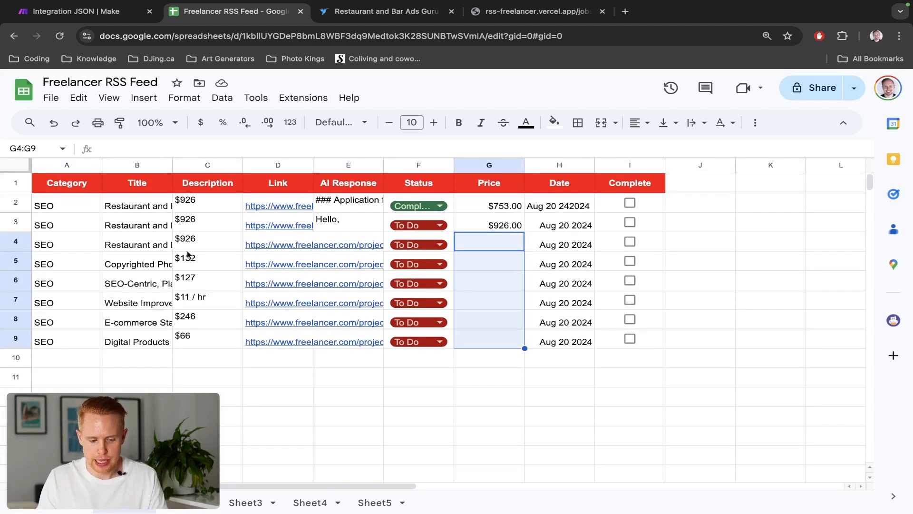
pyautogui.doubleClick(208, 266)
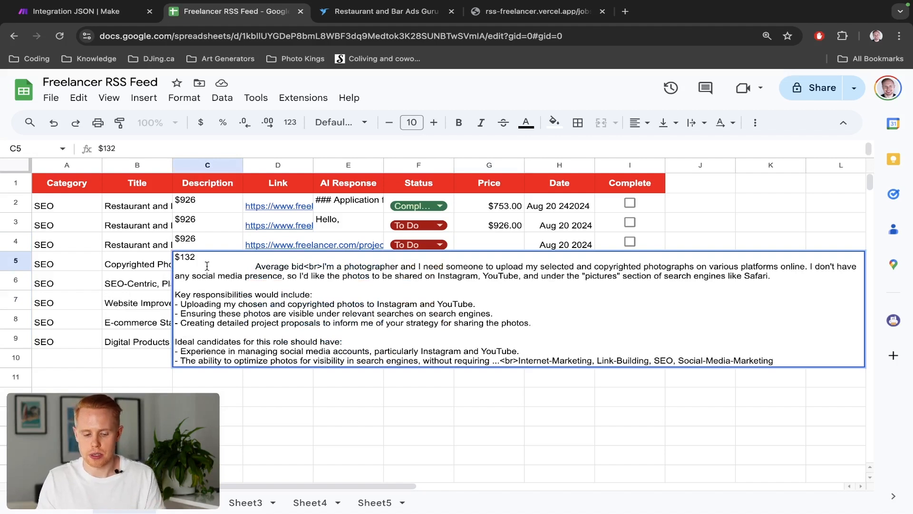
pyautogui.press('Escape')
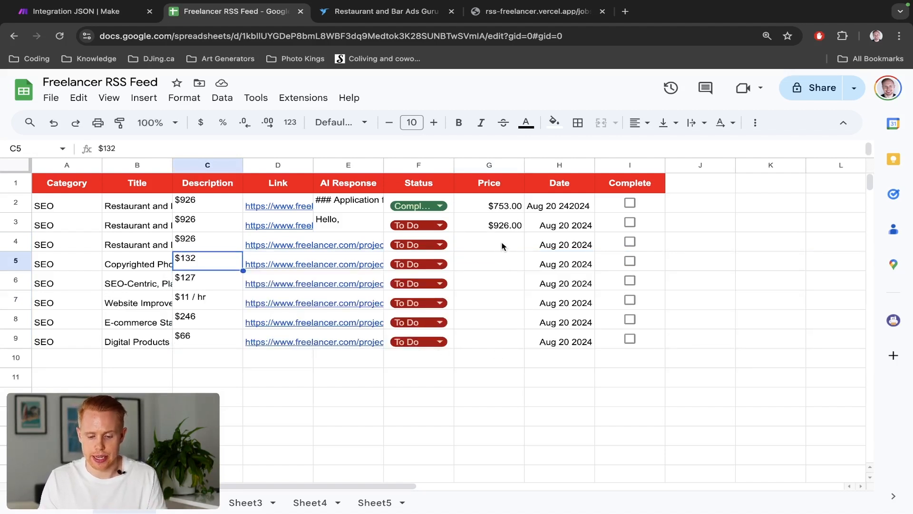
pyautogui.moveTo(502, 246); pyautogui.dragTo(503, 341)
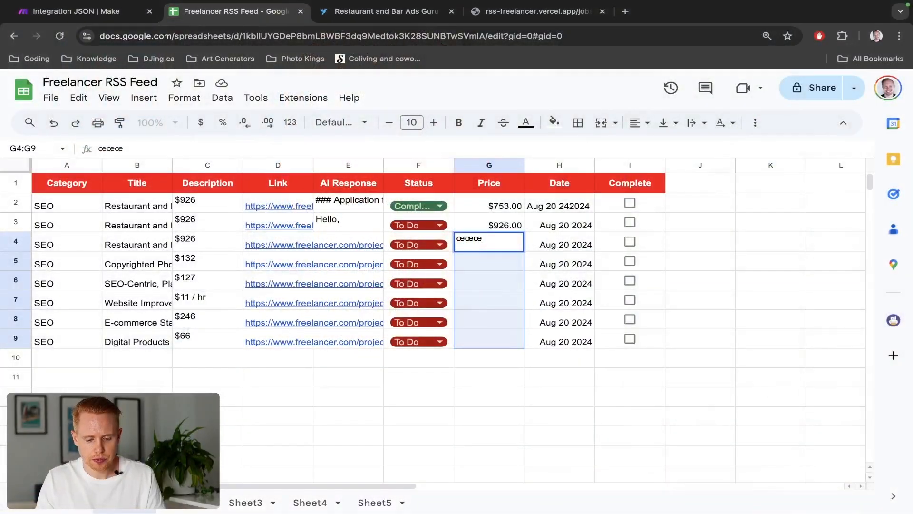
pyautogui.press('Escape')
# Inspect the RSS module's output bundle, expanding the first item's Description
pyautogui.hotkey('ctrl', 'shift', 'Tab')
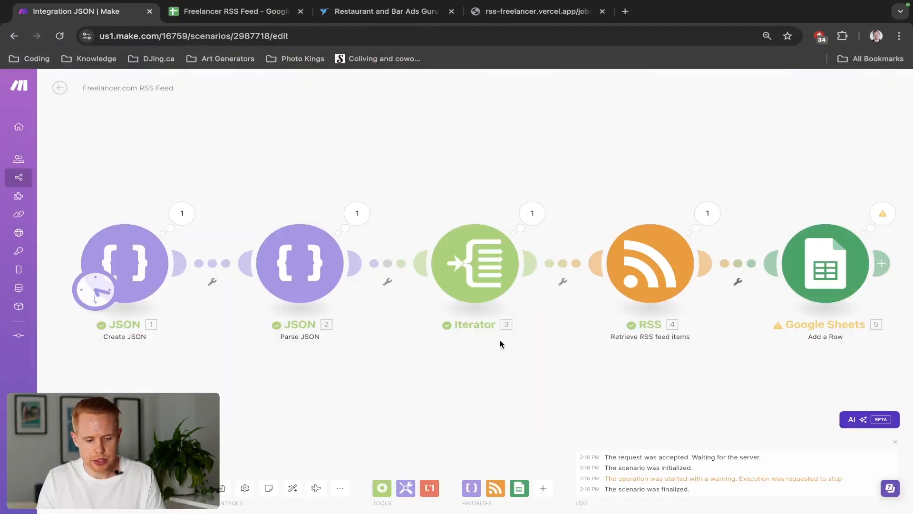
pyautogui.moveTo(632, 355); pyautogui.dragTo(458, 340)
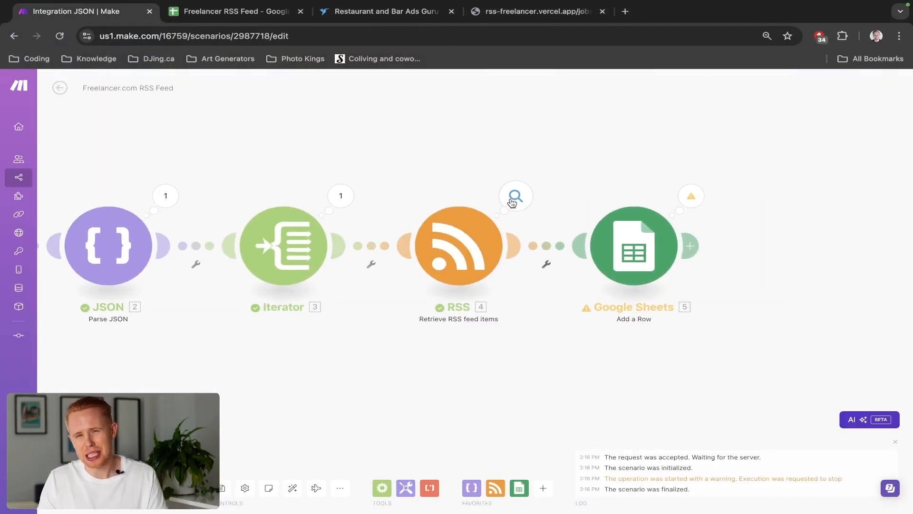
pyautogui.click(513, 199)
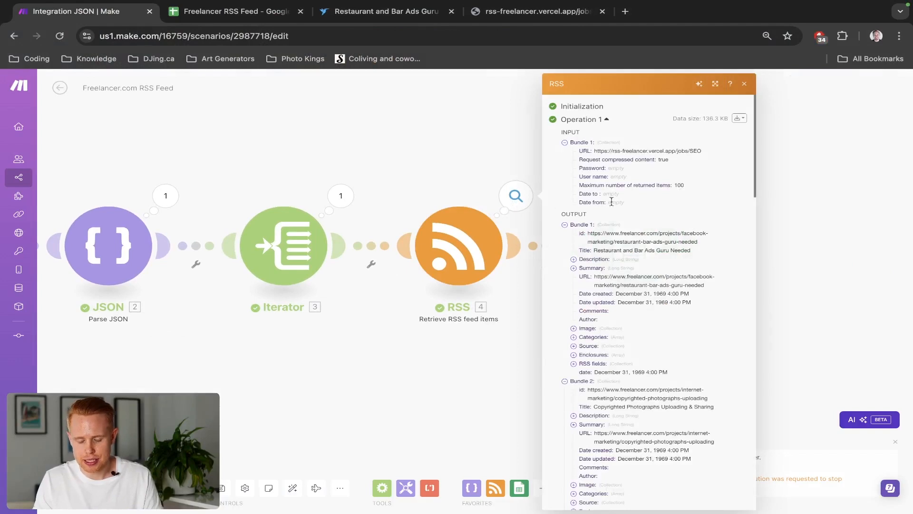
pyautogui.scroll(-3, 613, 262)
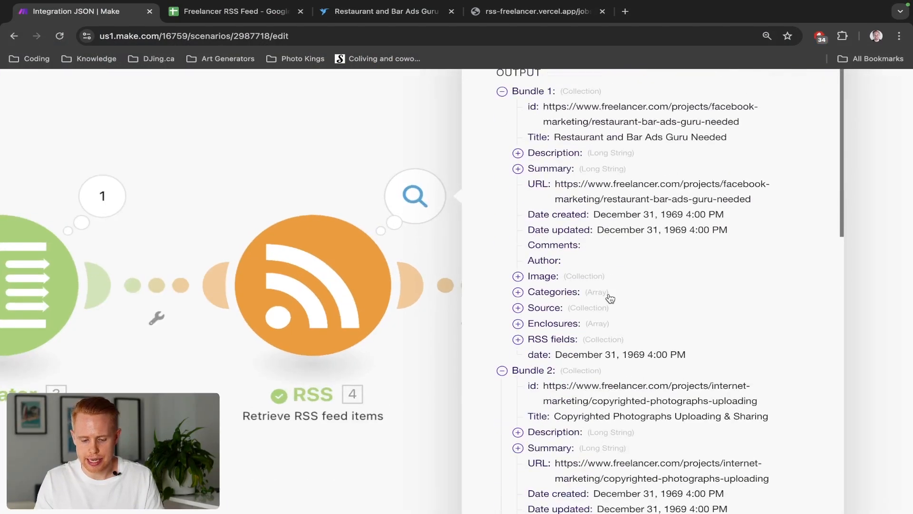
pyautogui.hscroll(1, 610, 298)
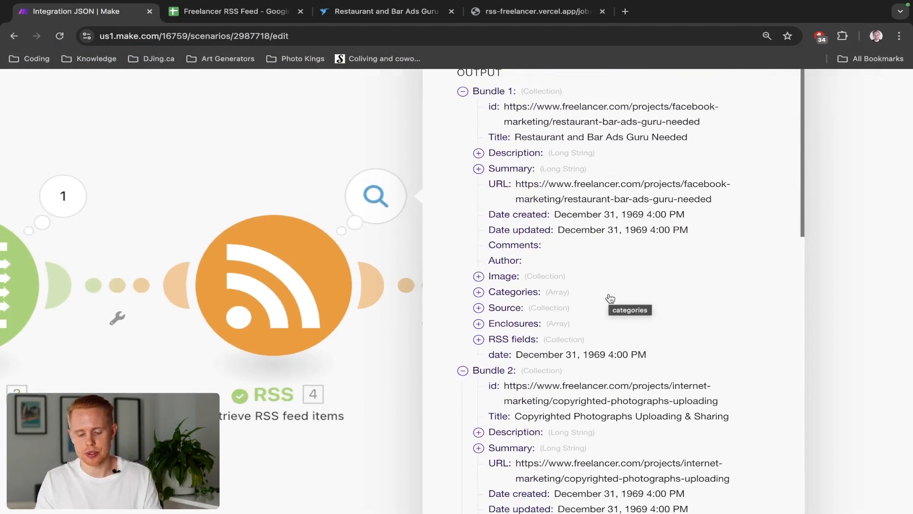
pyautogui.scroll(1, 550, 261)
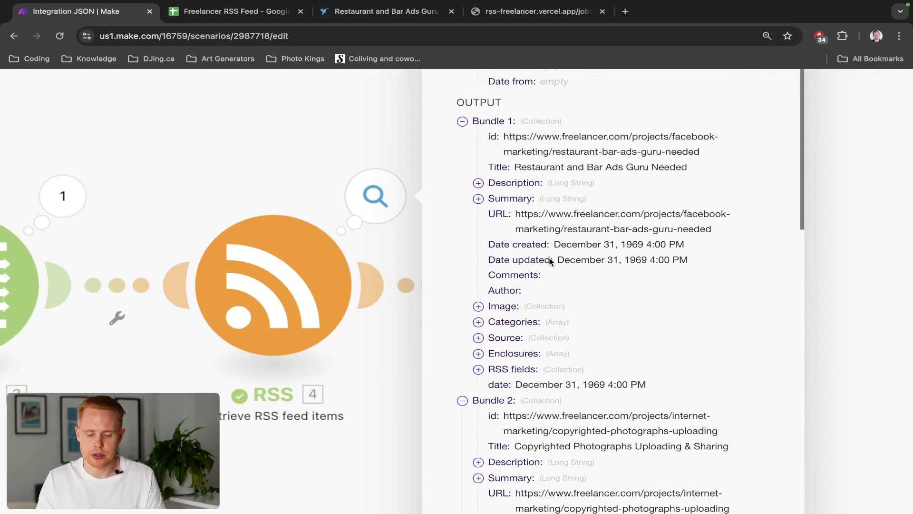
pyautogui.click(479, 183)
pyautogui.doubleClick(502, 199)
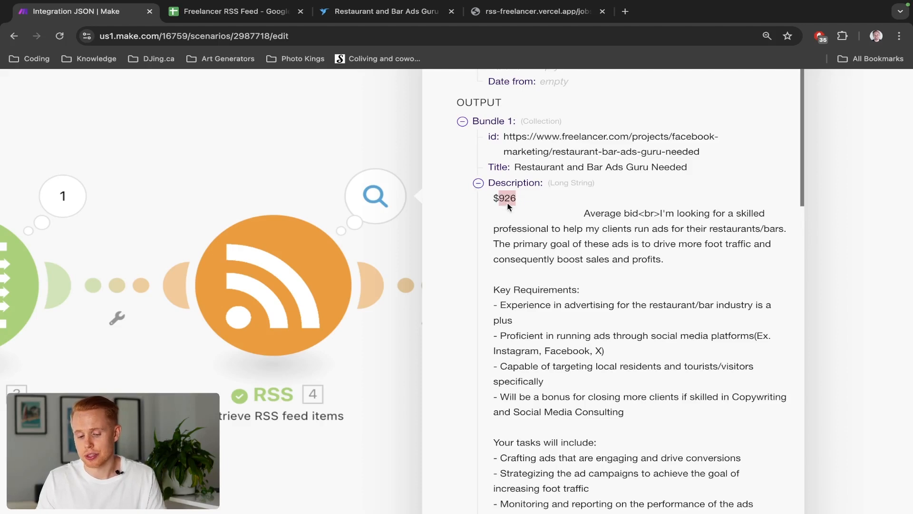
pyautogui.click(317, 160)
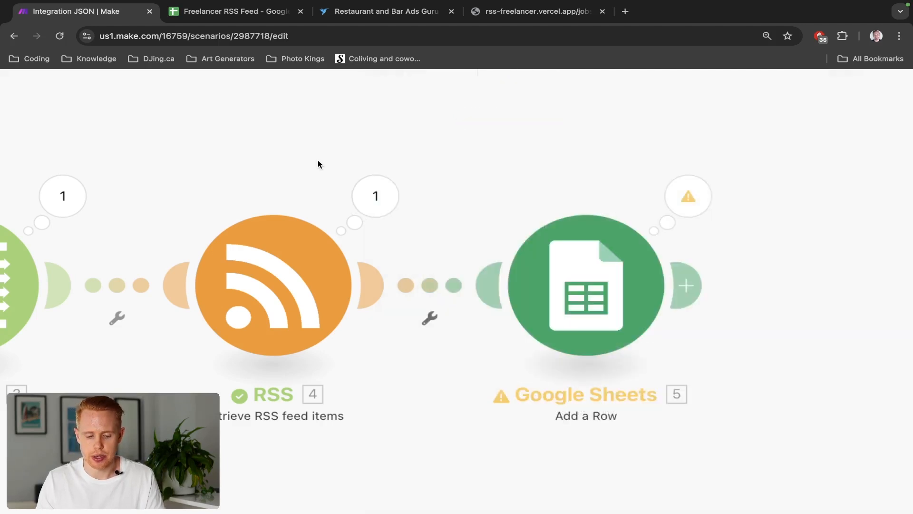
# Insert a Text parser Match pattern (Advanced) module between the RSS and Google Sheets modules
pyautogui.scroll(-5, 318, 160)
pyautogui.scroll(4, 317, 160)
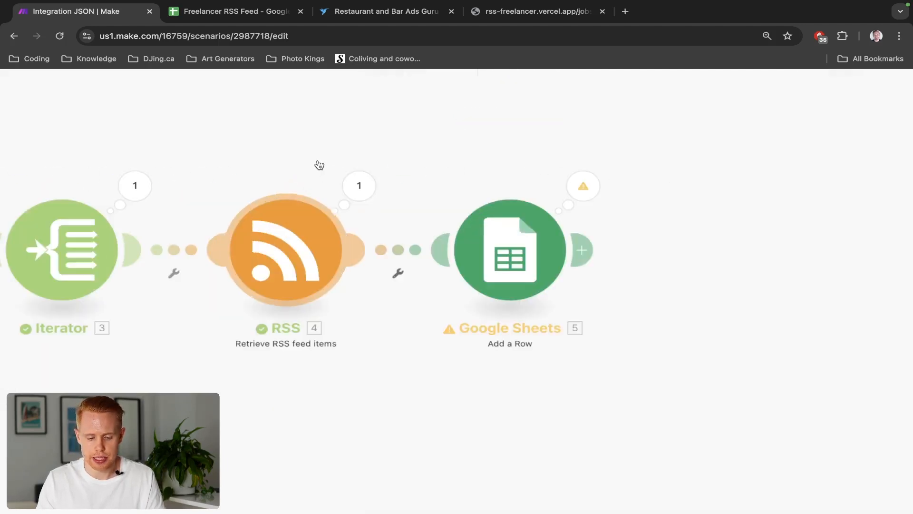
pyautogui.rightClick(381, 241)
pyautogui.click(475, 355)
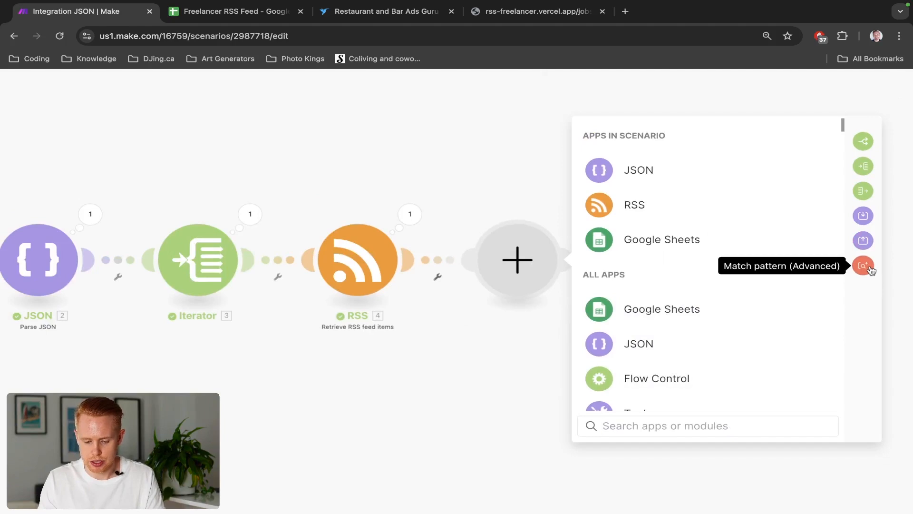
pyautogui.write('text parser')
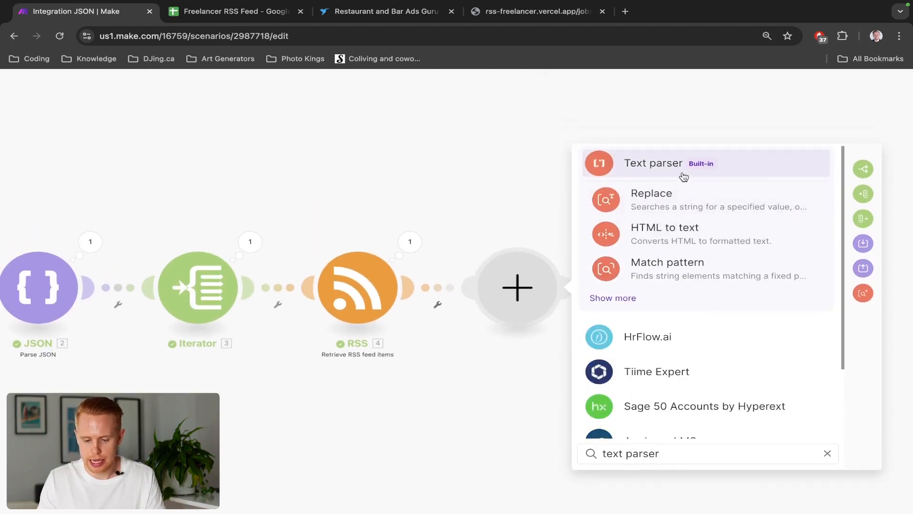
pyautogui.click(686, 179)
pyautogui.scroll(-2, 710, 414)
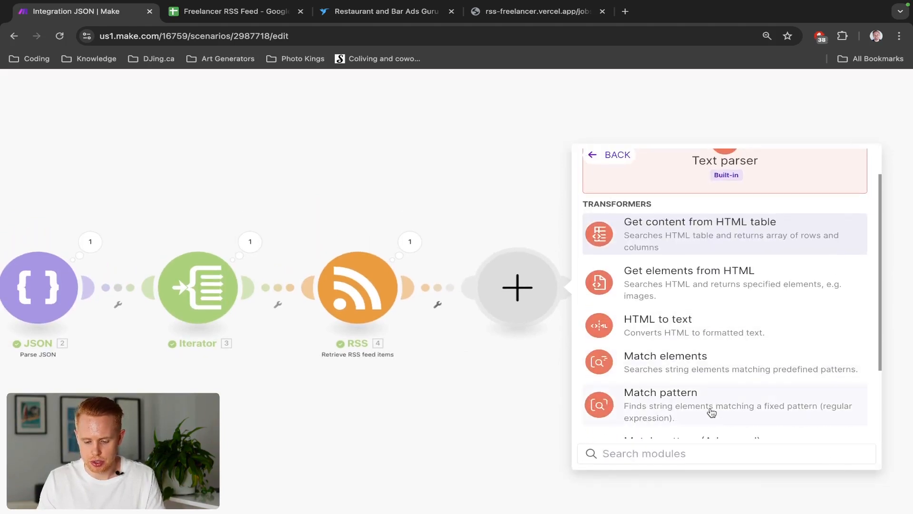
pyautogui.scroll(-3, 712, 412)
pyautogui.click(705, 353)
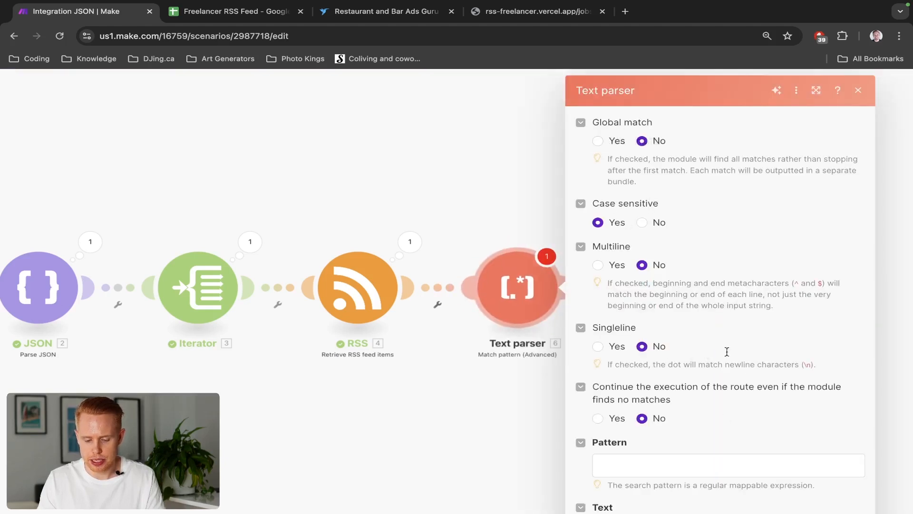
# Map the RSS item's Description into the Text parser's Text field
pyautogui.scroll(-3, 760, 203)
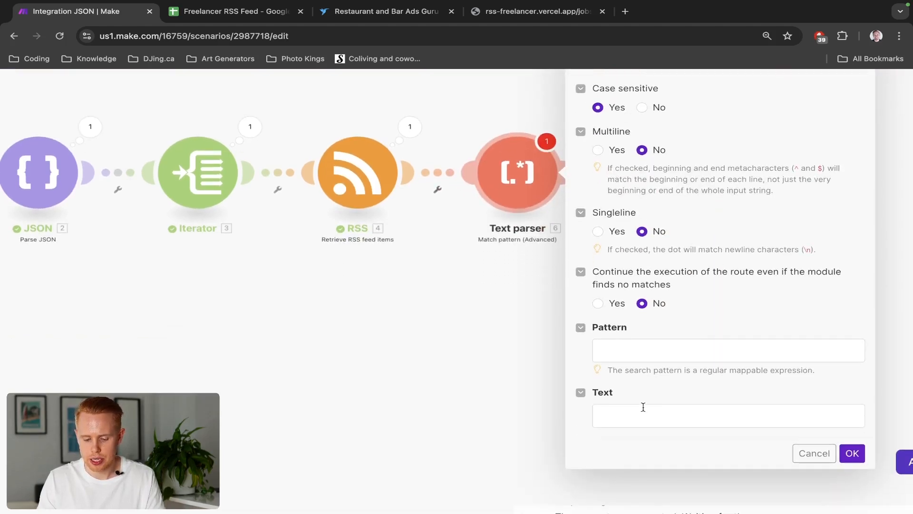
pyautogui.click(643, 408)
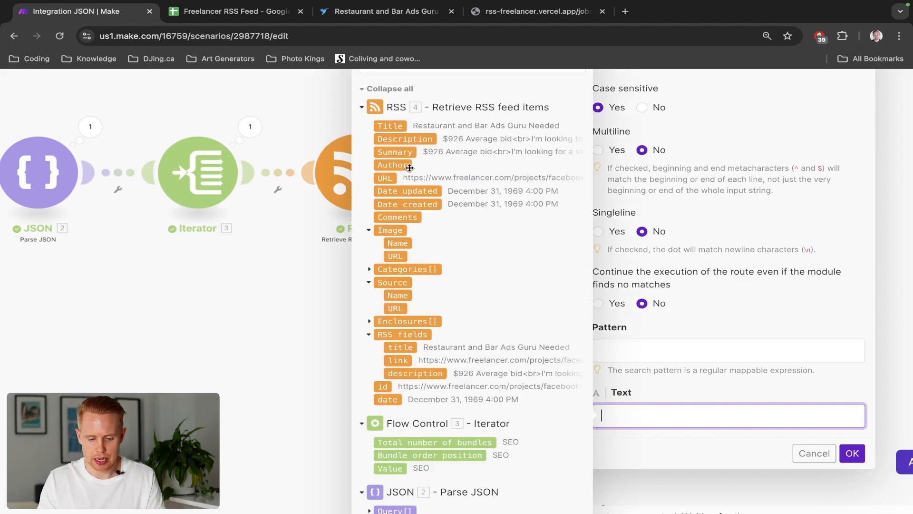
pyautogui.click(403, 144)
pyautogui.click(689, 395)
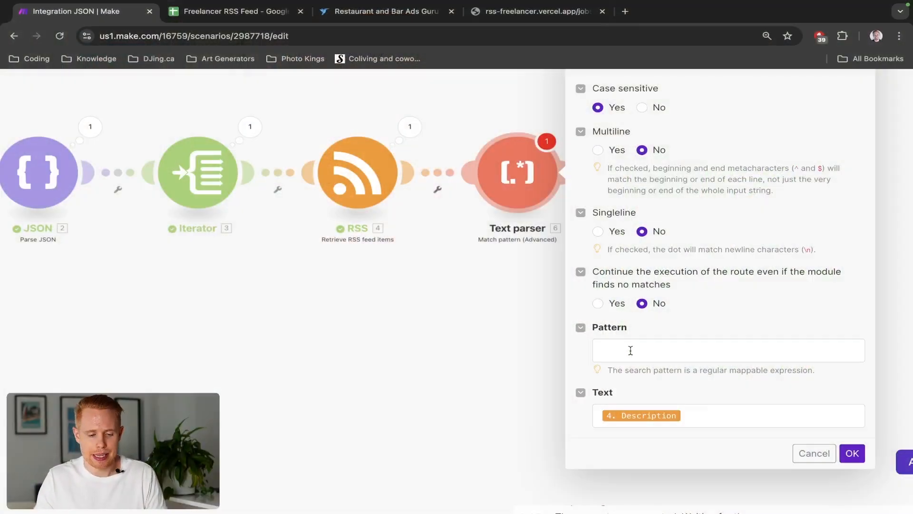
# Open ChatGPT in a new browser tab
pyautogui.hotkey('ctrl', 't')
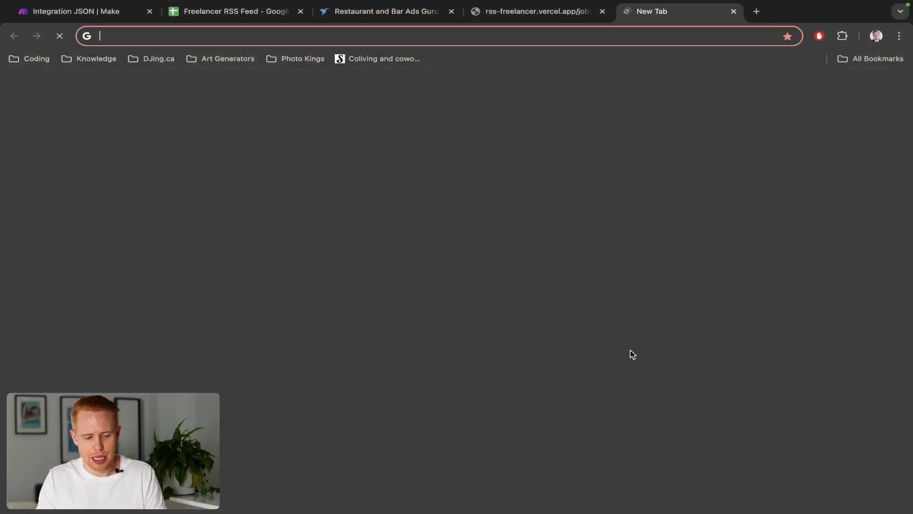
pyautogui.write('chatgpt')
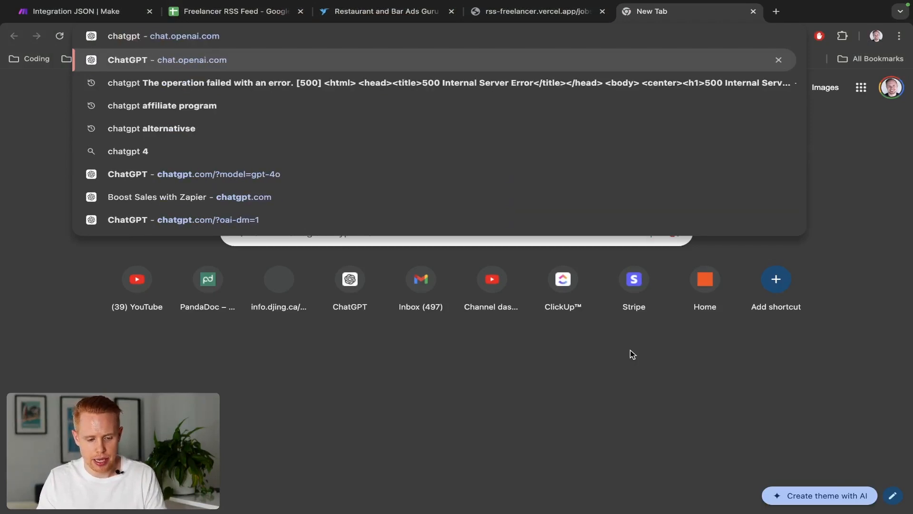
pyautogui.press('Down')
pyautogui.press('Up')
pyautogui.press('Return')
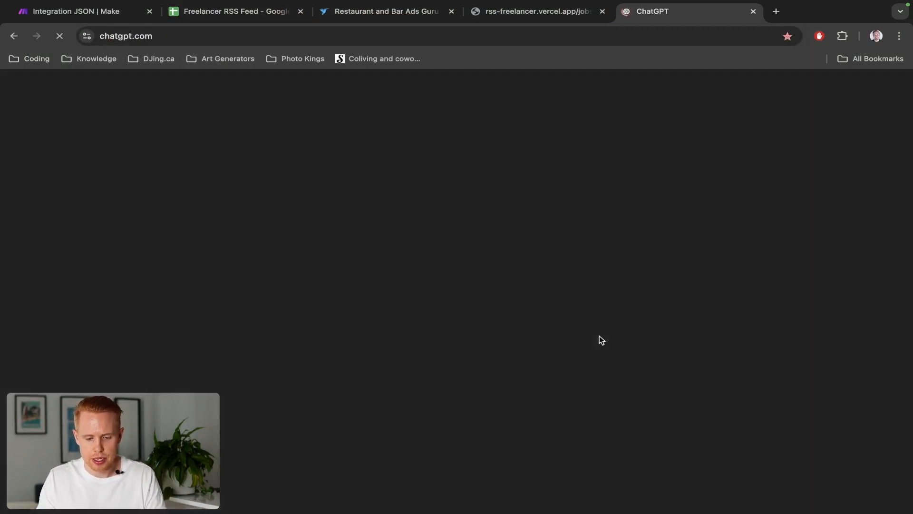
# Examine the RSS module's first output bundle, expanding its Description
pyautogui.hotkey('ctrl', '1')
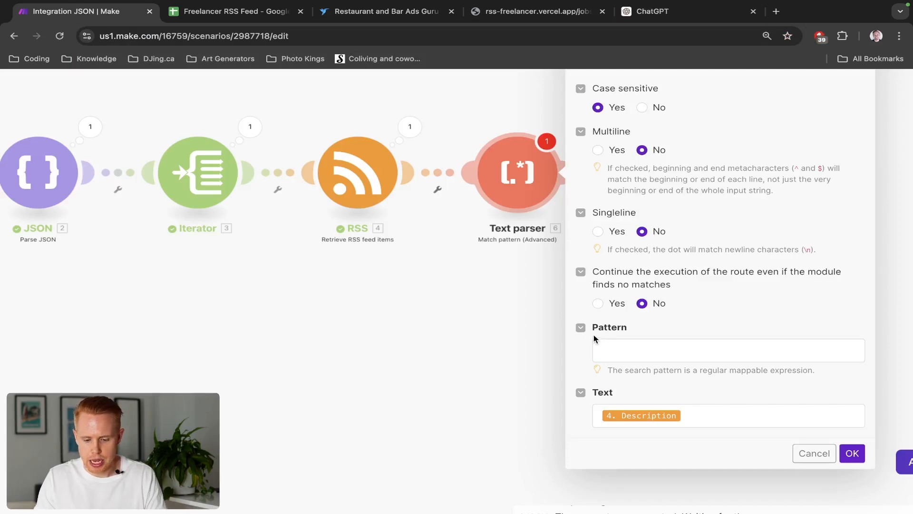
pyautogui.click(409, 127)
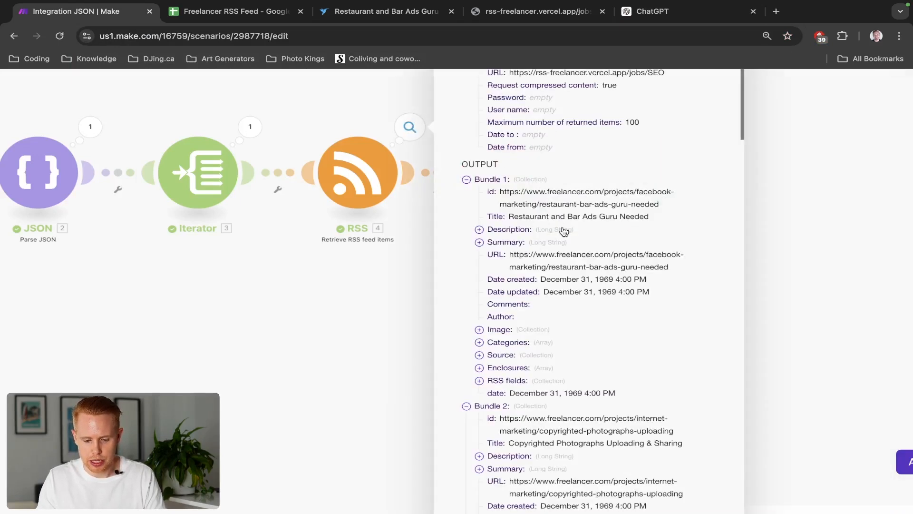
pyautogui.click(479, 230)
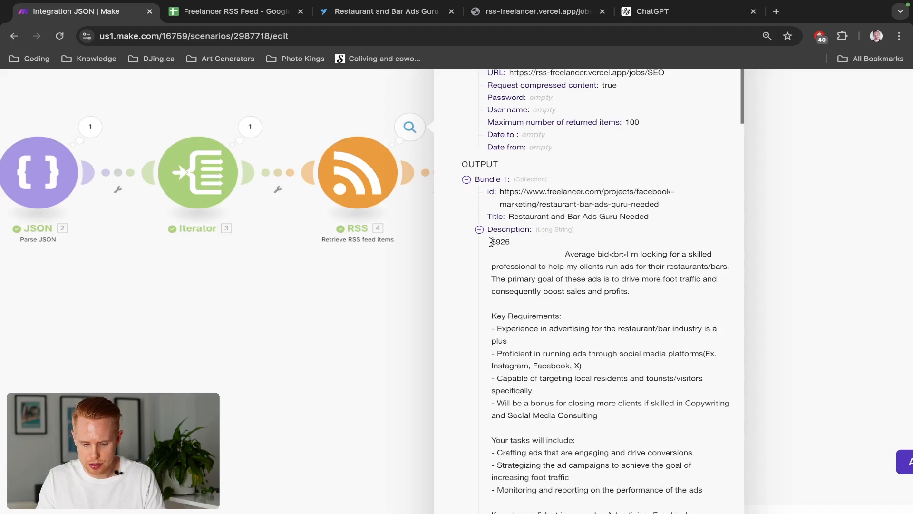
pyautogui.scroll(-1, 492, 243)
pyautogui.click(478, 227)
pyautogui.click(480, 238)
pyautogui.click(479, 238)
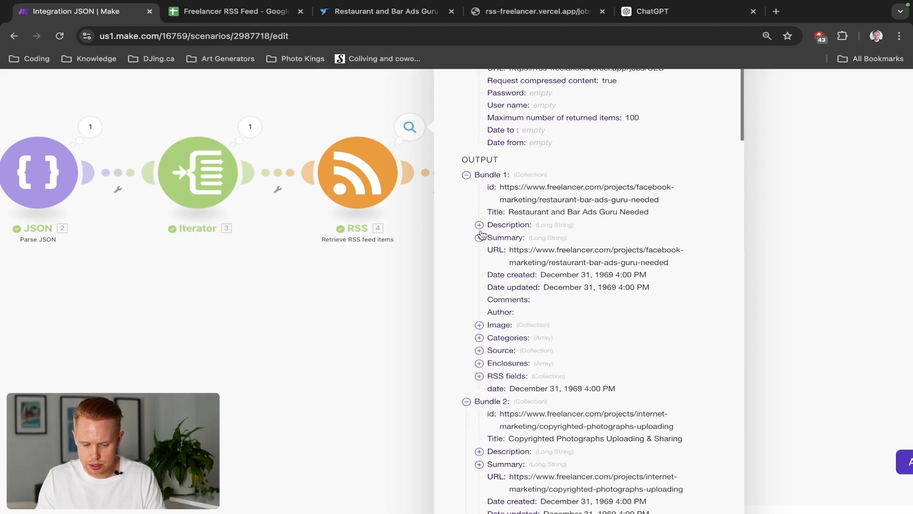
pyautogui.click(369, 118)
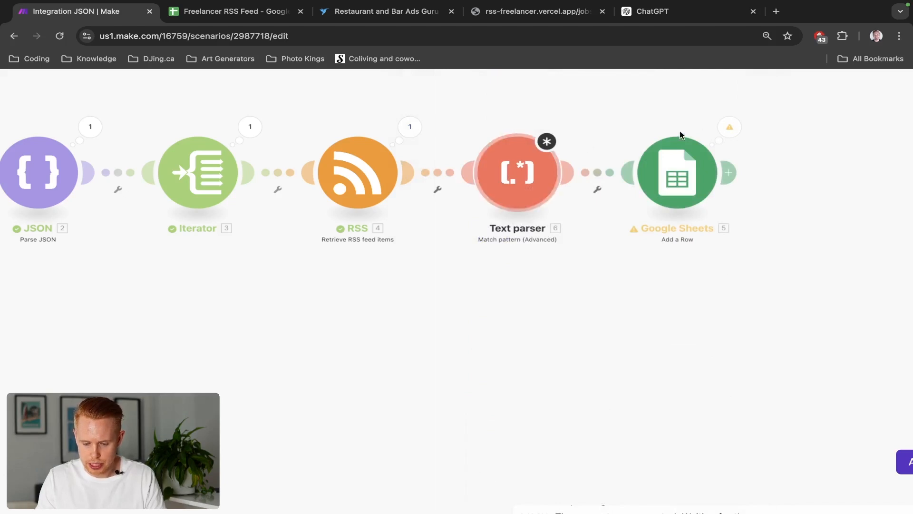
# Copy a job's description text from a Google Sheets operation's bundle content
pyautogui.click(716, 129)
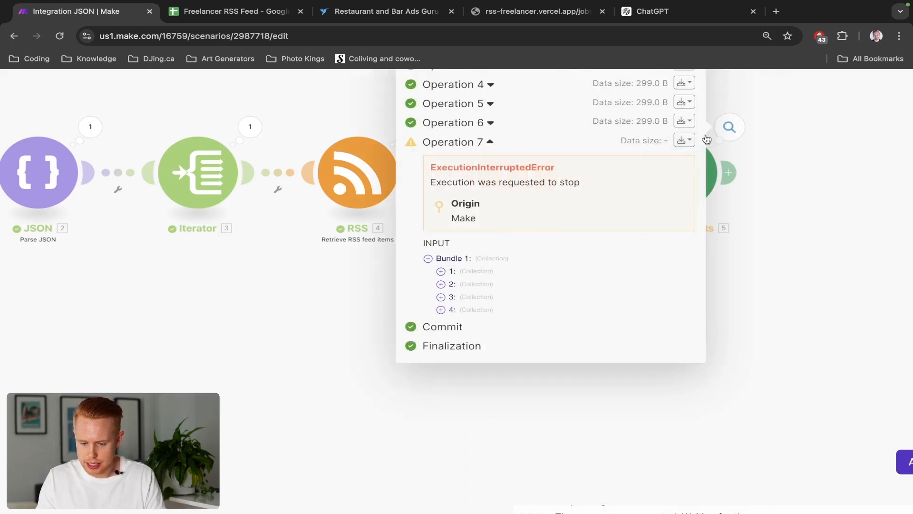
pyautogui.click(684, 102)
pyautogui.click(650, 125)
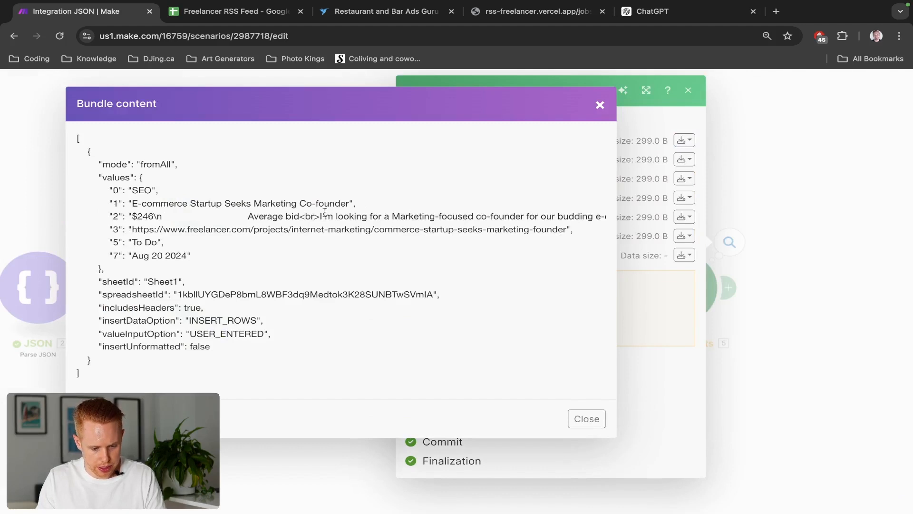
pyautogui.moveTo(132, 216); pyautogui.dragTo(597, 218)
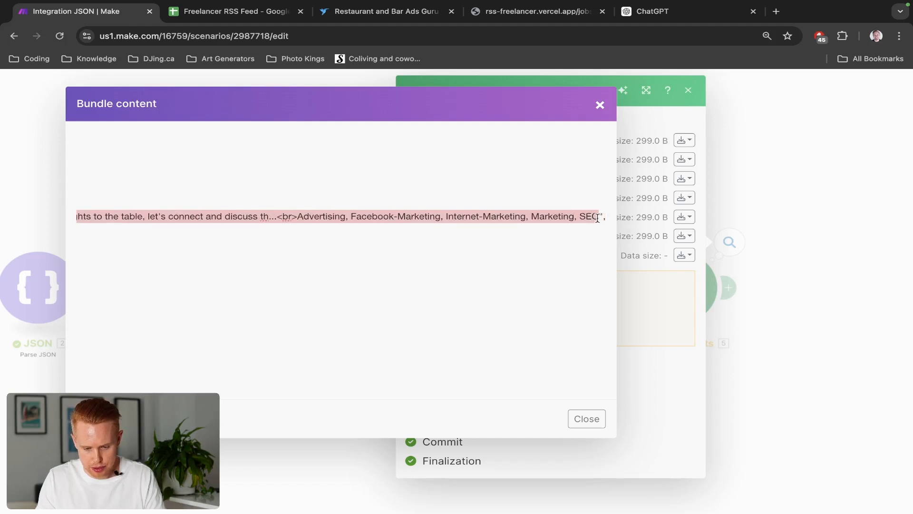
pyautogui.click(588, 418)
# Ask ChatGPT for a regex that pulls out the average bid number between $ and \n, pasting the sample text
pyautogui.hotkey('ctrl', 'shift', 'Tab')
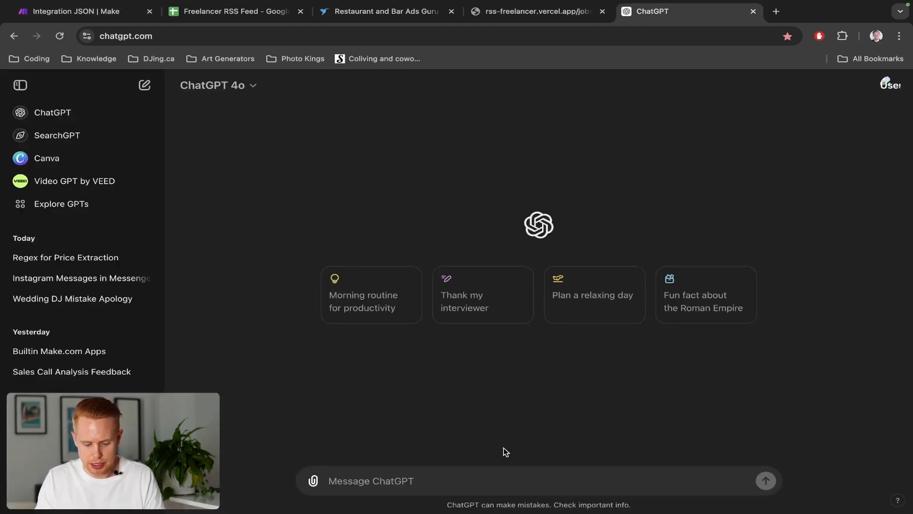
pyautogui.write('I want to get a regex expression to pull out the average bid n')
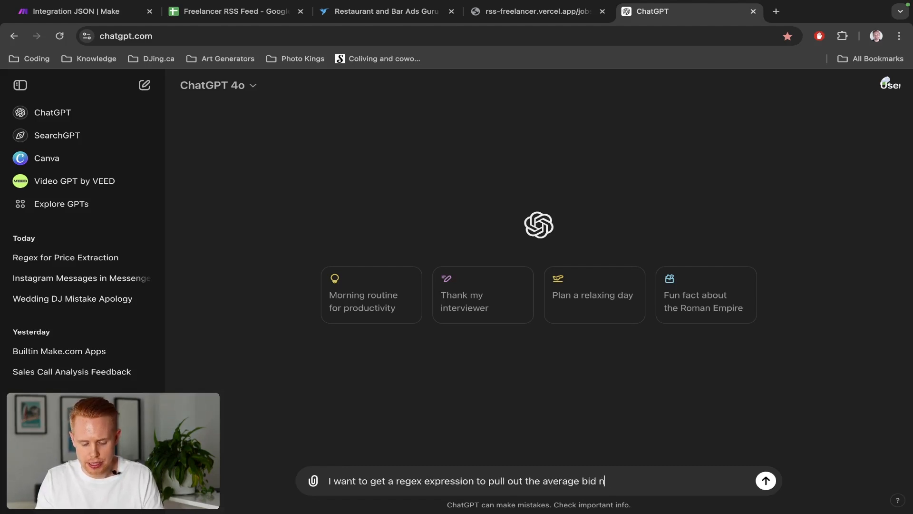
pyautogui.write('want to pull out all')
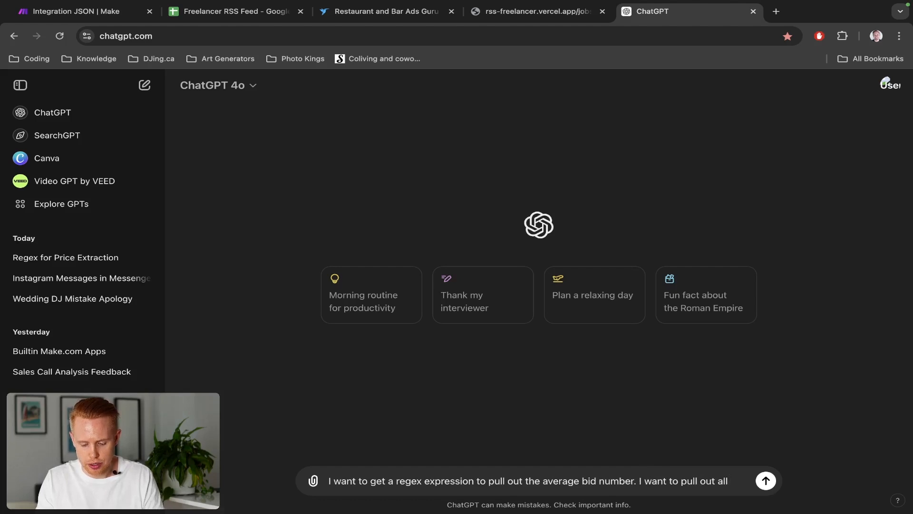
pyautogui.write('mber between the $ and')
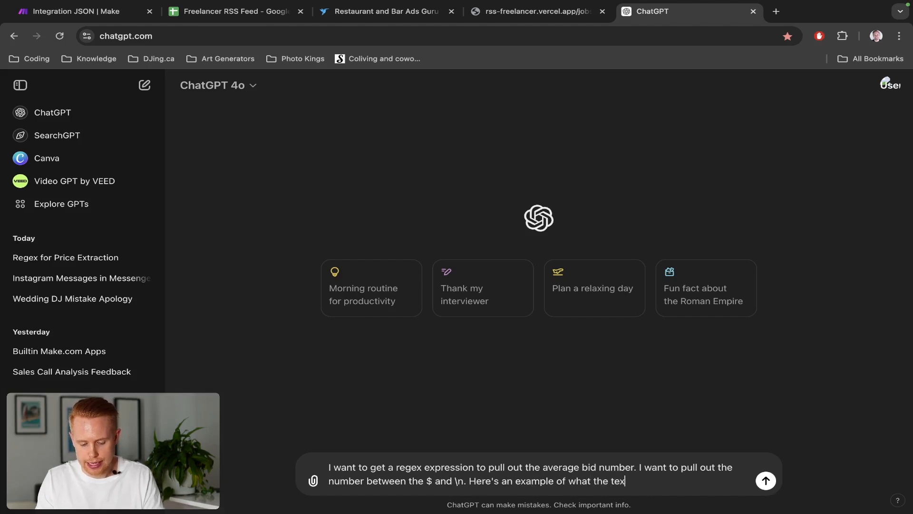
pyautogui.write('oks like:')
pyautogui.hotkey('shift', 'Return')
pyautogui.write("$246\\n Average bid<br>I'm looking for a Marketing-focused co-founder for our budding e-commerce website company. Your primary role would be steering our marketing efforts to ensure our brand reaches its target audience effectively.\\n\\nKey Responsibilities:\\n- Developing and implementing innovative marketing strategies.\\n- Overseeing brand management to maintain a consistent and appealing brand image.\\n- Optimizing our SEO and content strategy to enhance our online visibility and engagement.\\n\\nIdeal Skills:\\n- Expertise in Digital Marketing with a proven track record of successful campaigns.\\n- Strong Brand Management skills.\\n- In-depth knowledge and experience in SEO and Content Strategy.\\n\\nIf you have a passion for e-commerce and can bring valuable marketing insights to the table, let's connect and discuss th...<br>Advertising, Facebook-Marketing, Internet-Marketing, Marketing, SEO")
pyautogui.press('Return')
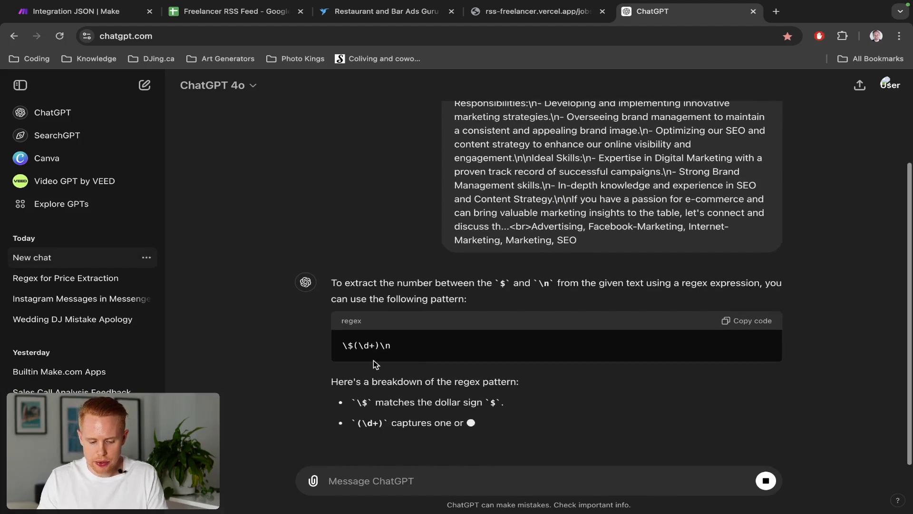
# Copy the suggested regex \$(\d+)\n and set it as the Text parser's Pattern
pyautogui.click(738, 338)
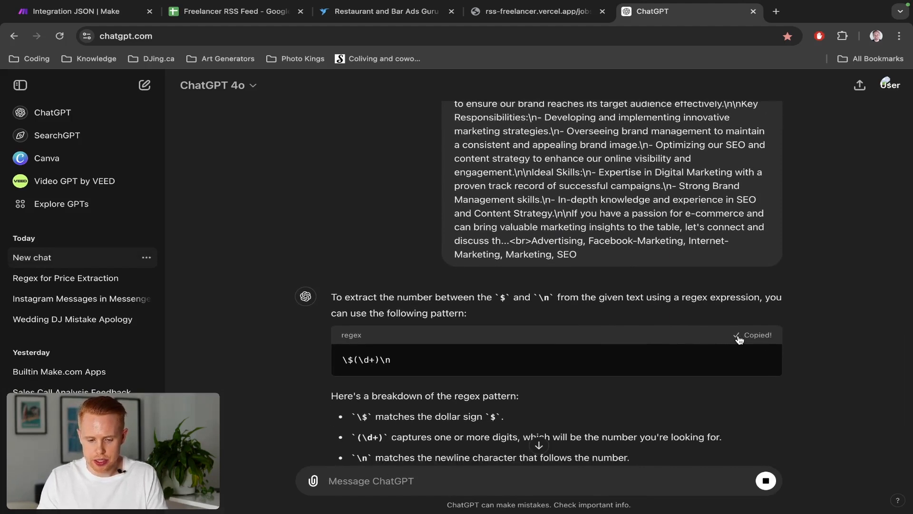
pyautogui.hotkey('ctrl', '1')
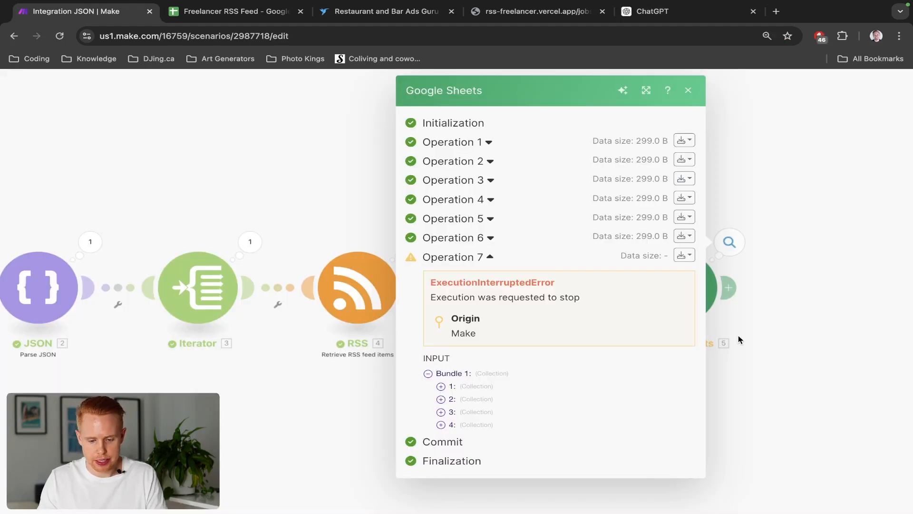
pyautogui.click(801, 262)
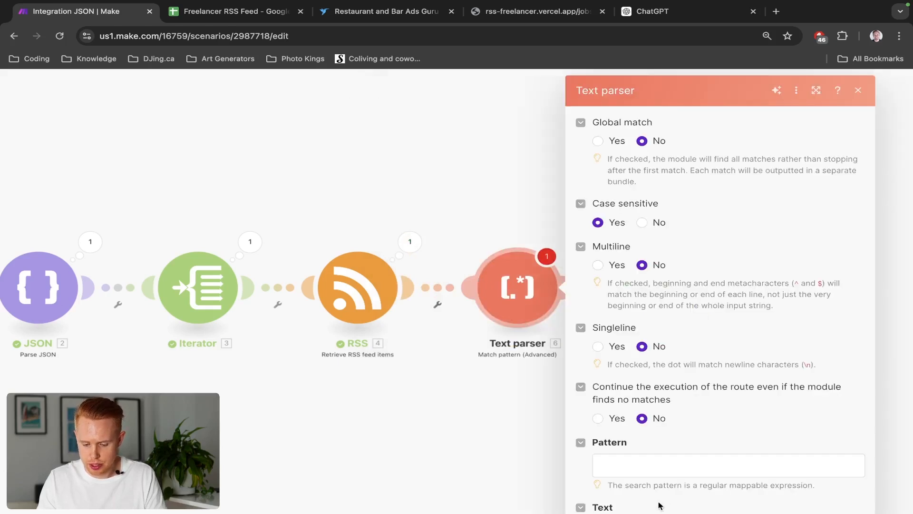
pyautogui.click(659, 466)
pyautogui.press('super+v')
pyautogui.scroll(-4, 698, 439)
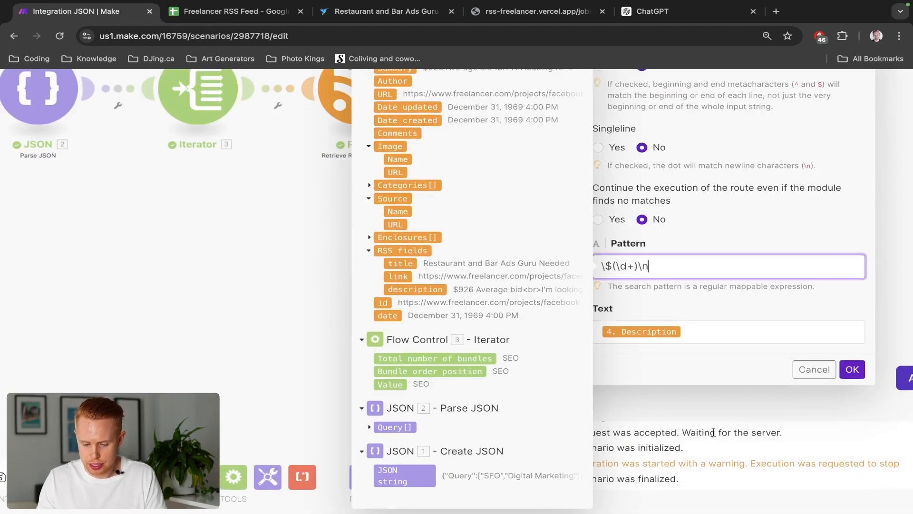
pyautogui.click(840, 372)
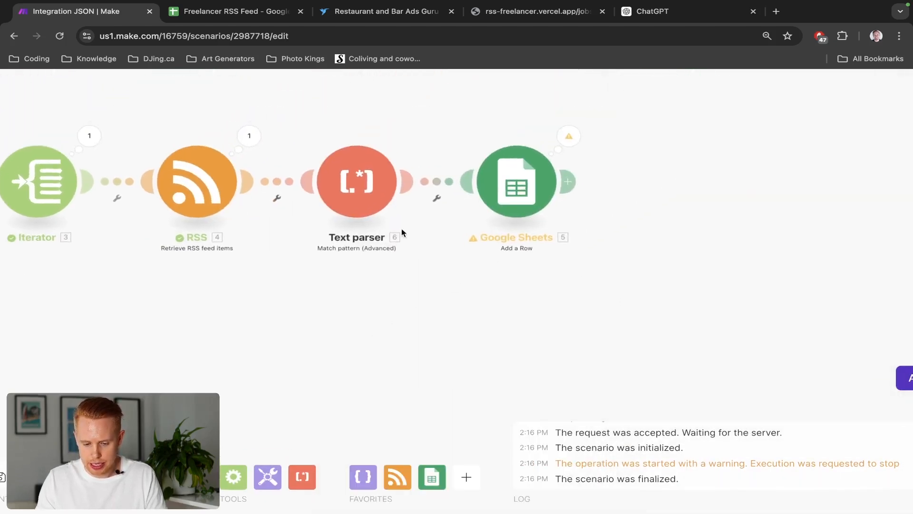
# Add a filter labelled Filter before Google Sheets requiring Fallback Match to be numerically greater than or equal to 500
pyautogui.click(437, 185)
pyautogui.write('Filter')
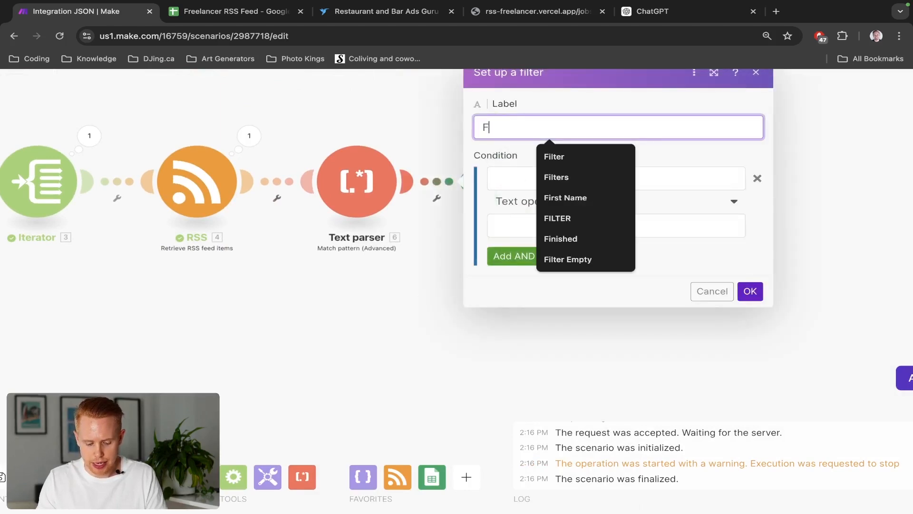
pyautogui.click(510, 180)
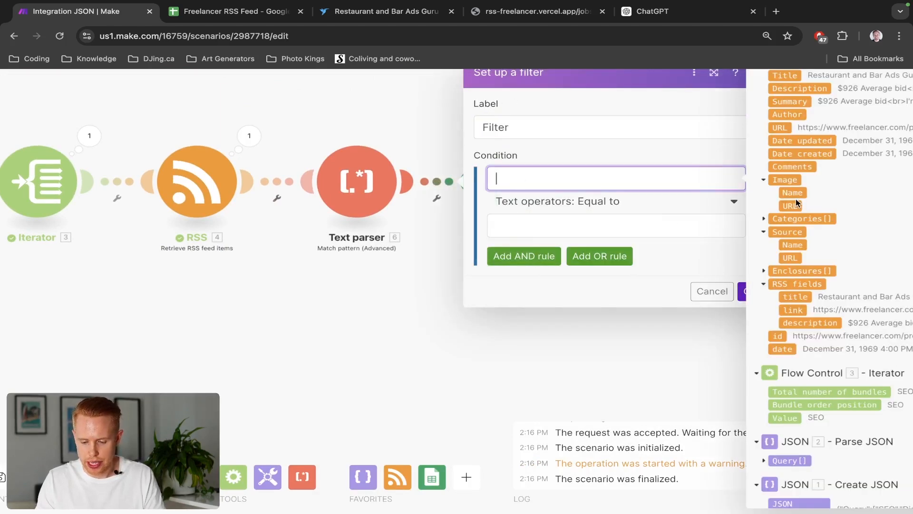
pyautogui.click(780, 182)
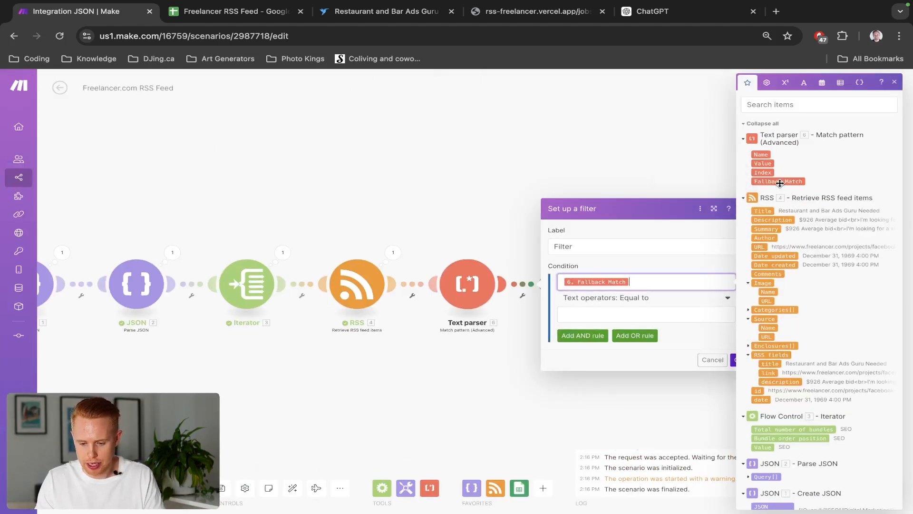
pyautogui.click(626, 297)
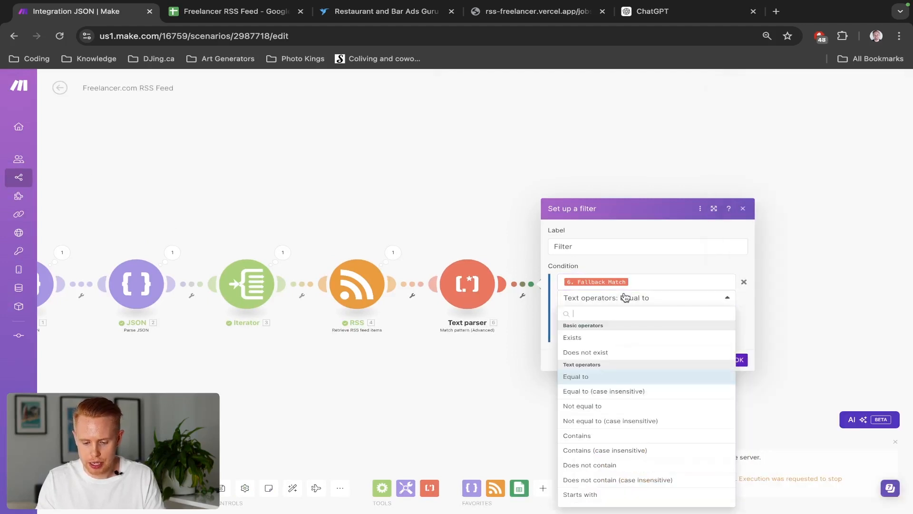
pyautogui.click(641, 281)
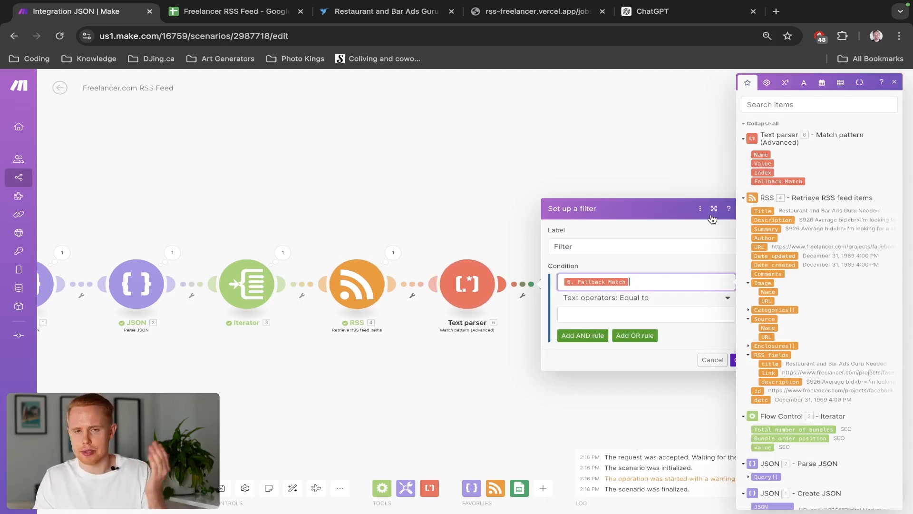
pyautogui.click(638, 299)
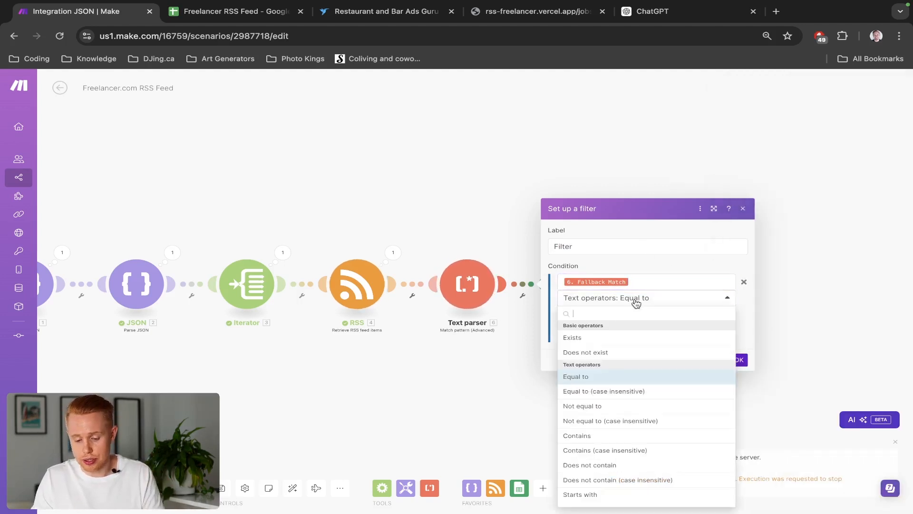
pyautogui.scroll(-5, 620, 346)
pyautogui.click(617, 350)
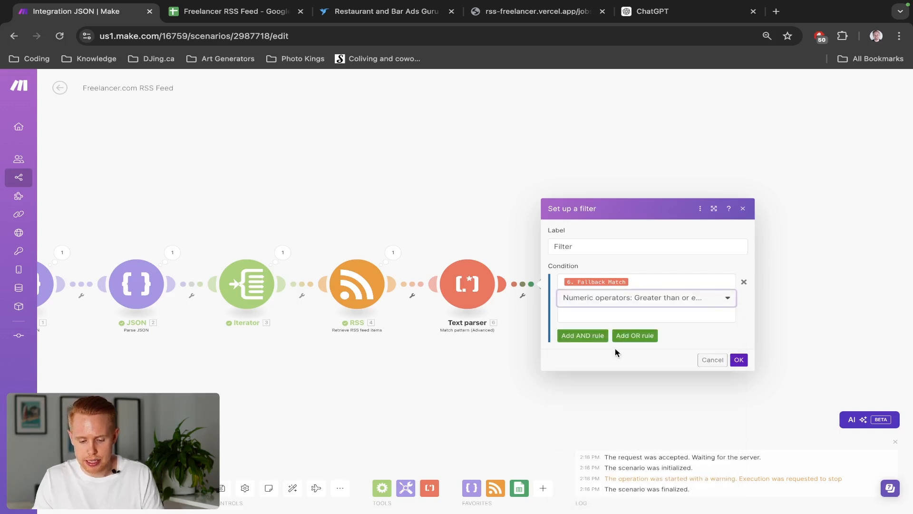
pyautogui.click(616, 317)
pyautogui.write('500')
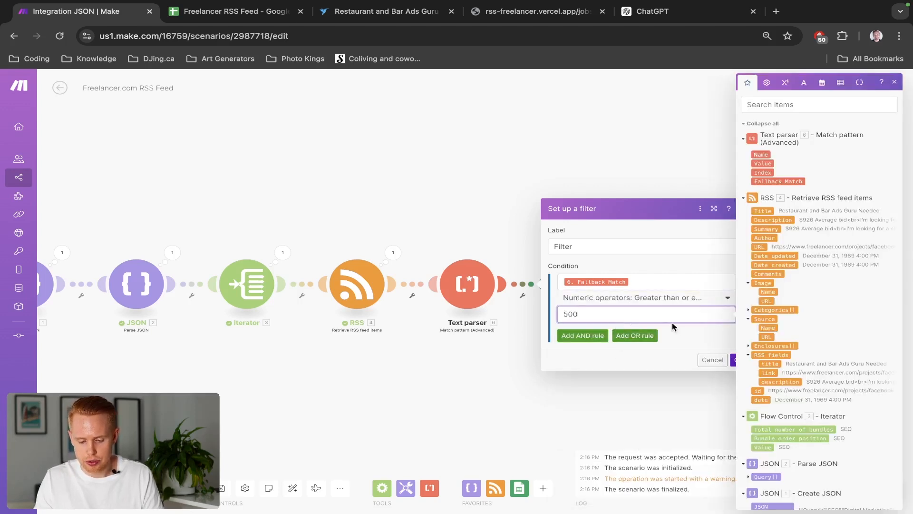
pyautogui.click(693, 328)
pyautogui.click(737, 360)
# Run the scenario once and inspect the Text parser's operation bundles
pyautogui.click(222, 488)
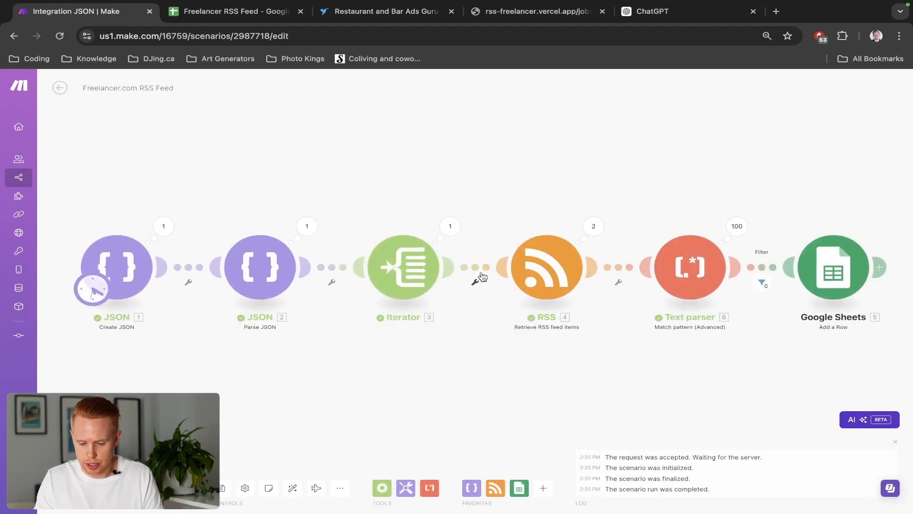
pyautogui.click(737, 227)
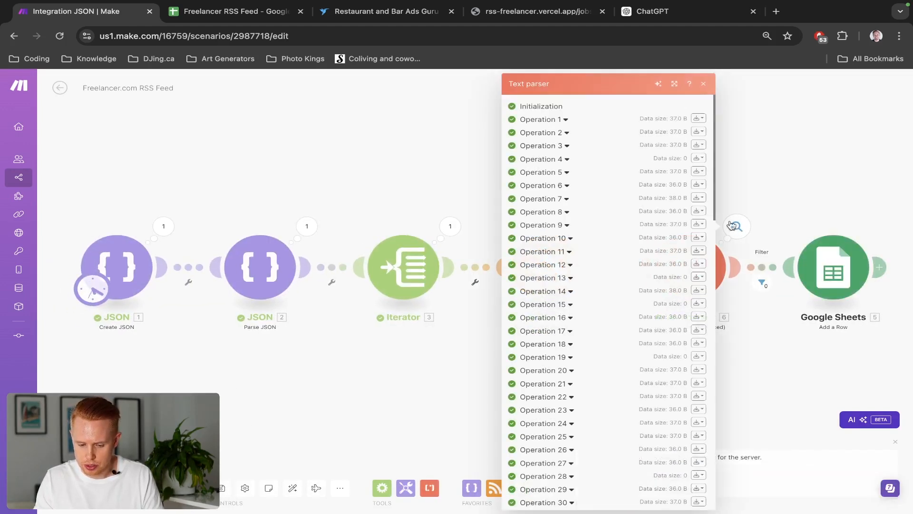
pyautogui.click(775, 171)
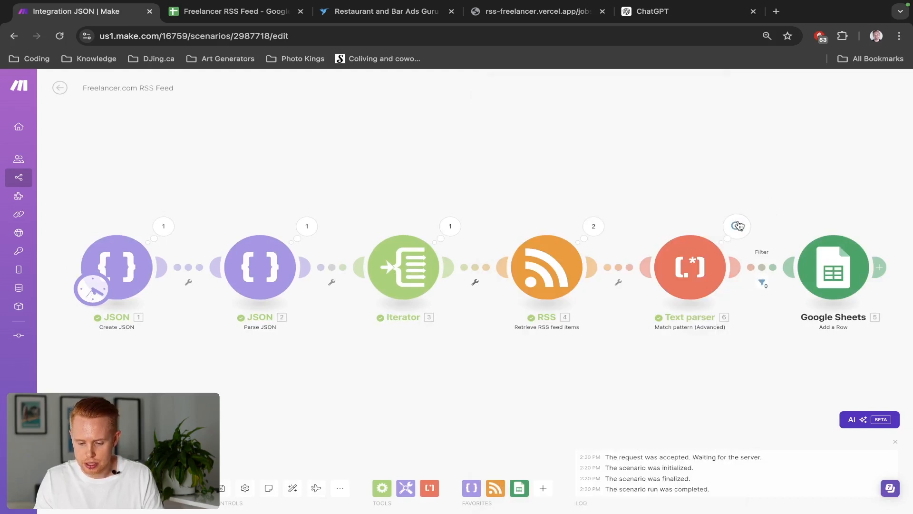
pyautogui.click(735, 226)
pyautogui.click(698, 184)
pyautogui.click(673, 204)
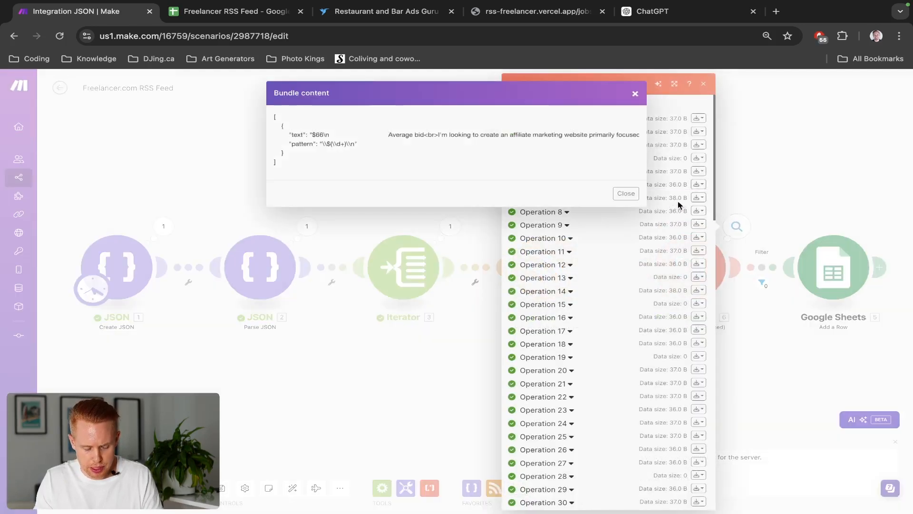
# Inspect the Text parser's output bundles for individual operations to check the extracted prices
pyautogui.click(727, 185)
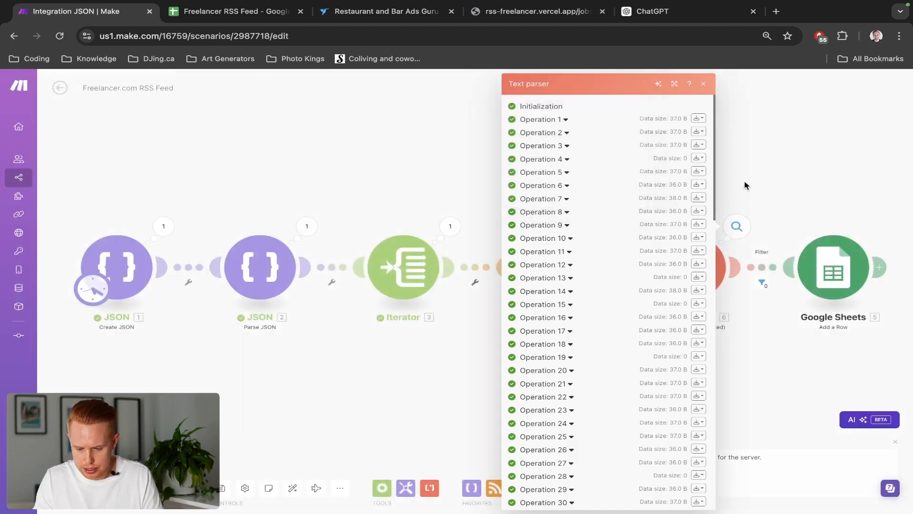
pyautogui.click(745, 185)
pyautogui.click(742, 221)
pyautogui.click(698, 198)
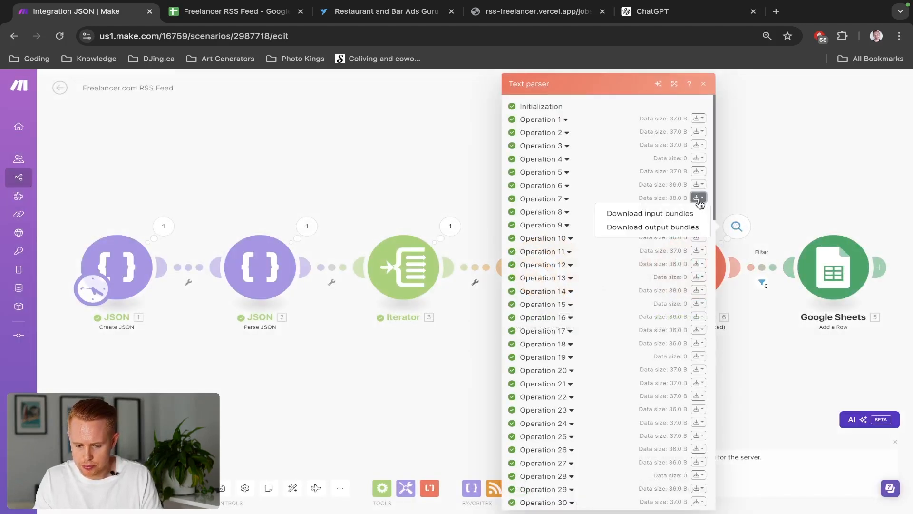
pyautogui.click(691, 227)
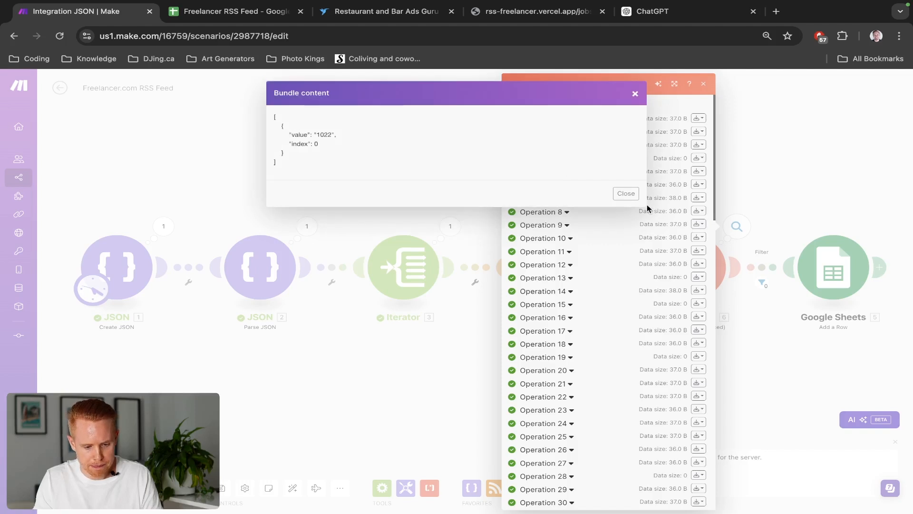
pyautogui.doubleClick(323, 136)
pyautogui.click(746, 127)
pyautogui.click(747, 128)
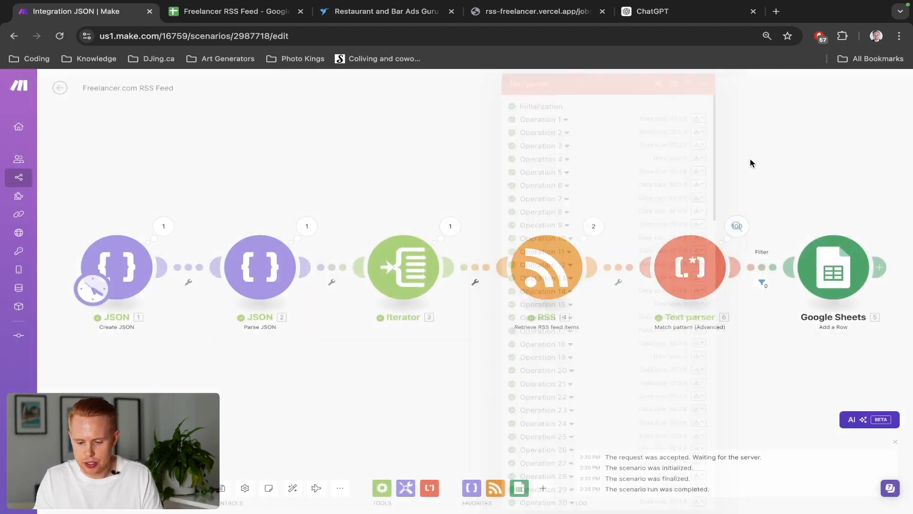
# Change the filter condition to compare the Text parser's Value instead of Fallback Match, keeping greater than or equal to 500
pyautogui.click(760, 267)
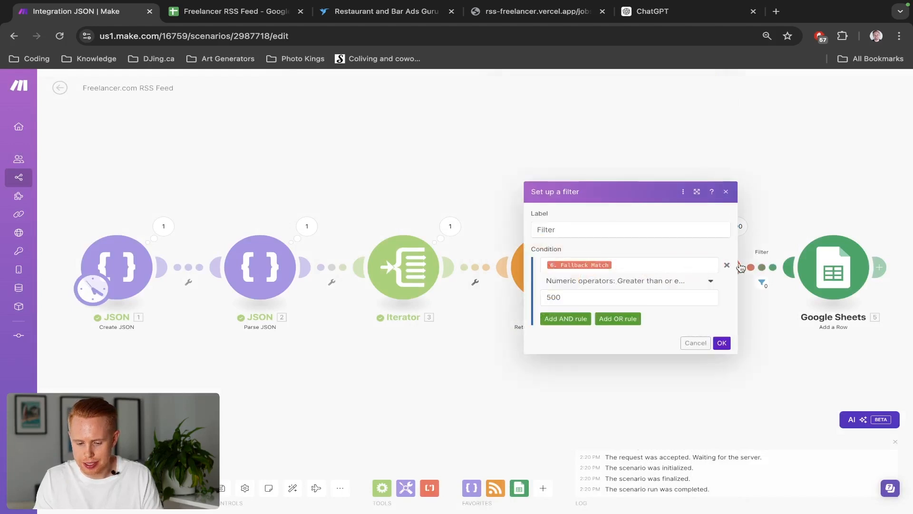
pyautogui.click(642, 265)
pyautogui.press('BackSpace')
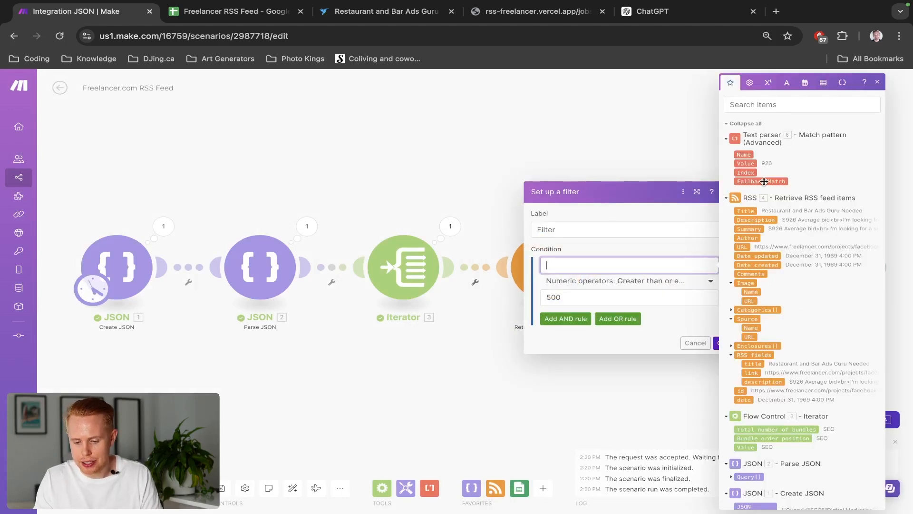
pyautogui.click(748, 164)
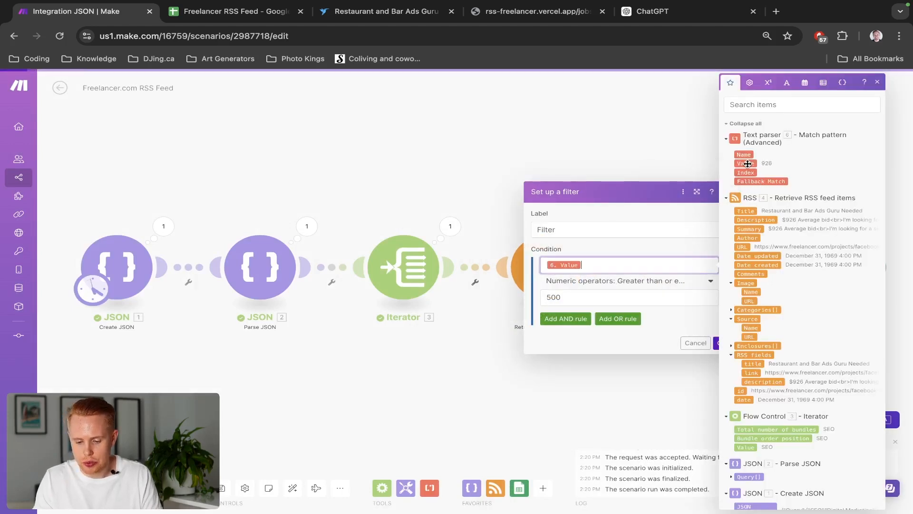
pyautogui.click(670, 321)
pyautogui.click(720, 342)
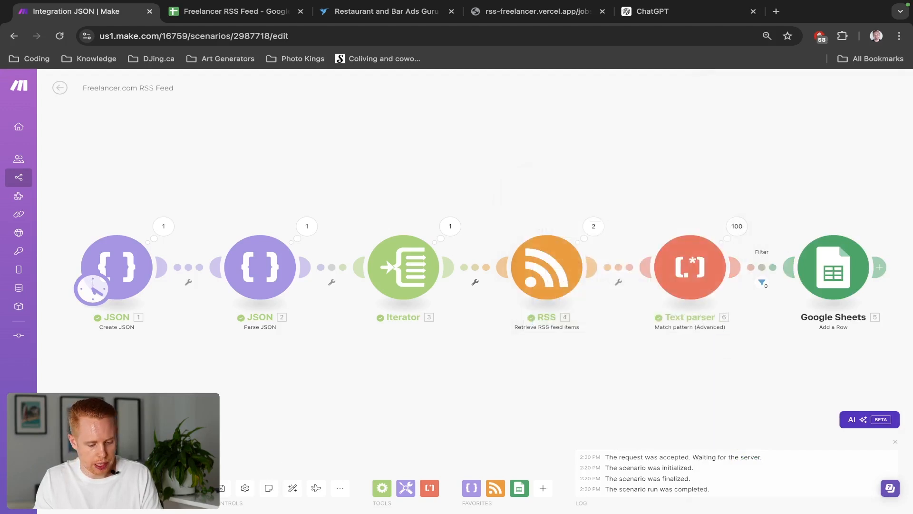
# Run the scenario once and check the new rows added to the spreadsheet
pyautogui.click(76, 488)
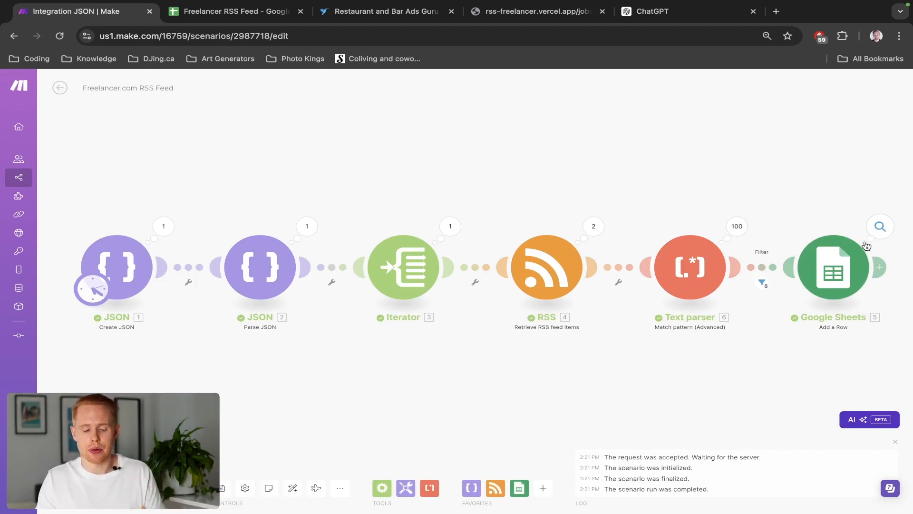
pyautogui.hotkey('ctrl', 'Tab')
pyautogui.scroll(-5, 538, 296)
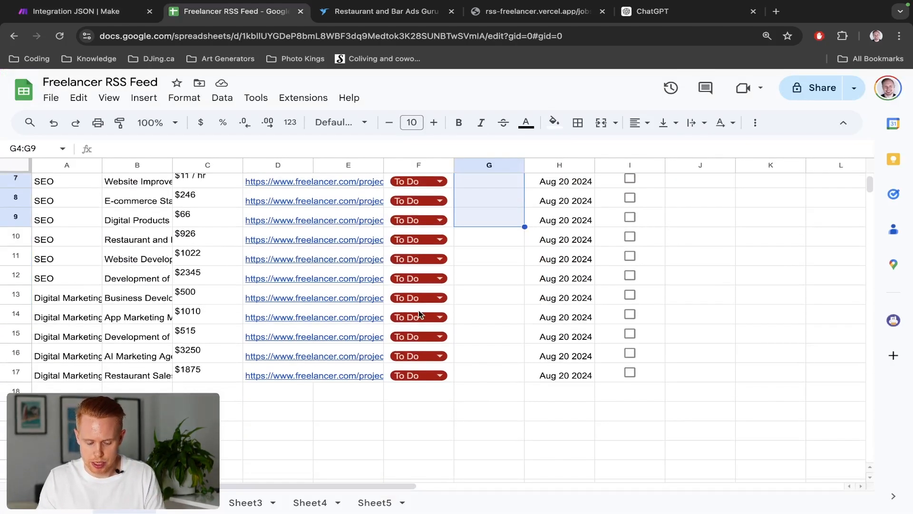
pyautogui.hotkey('ctrl', 'shift', 'Tab')
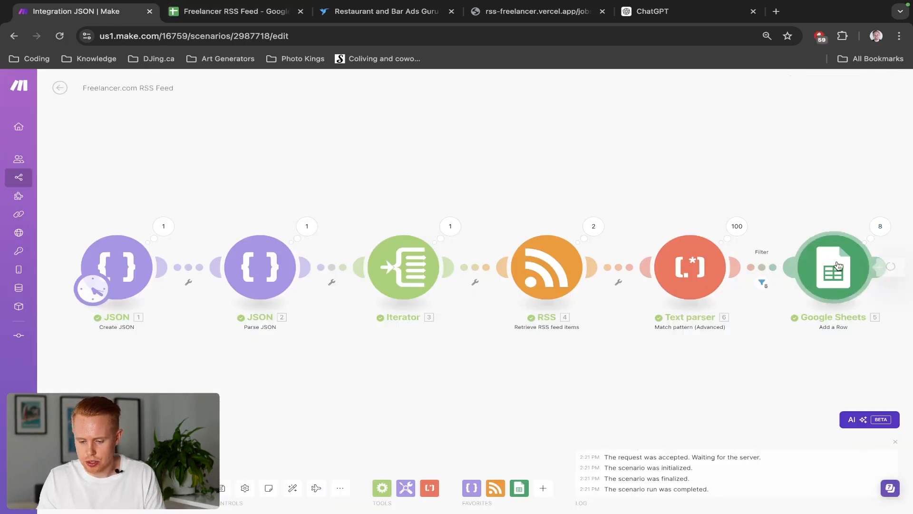
# Map the Text parser's Value into the Google Sheets module's Price (G) field and save the scenario
pyautogui.click(809, 272)
pyautogui.scroll(-10, 698, 289)
pyautogui.scroll(1, 698, 289)
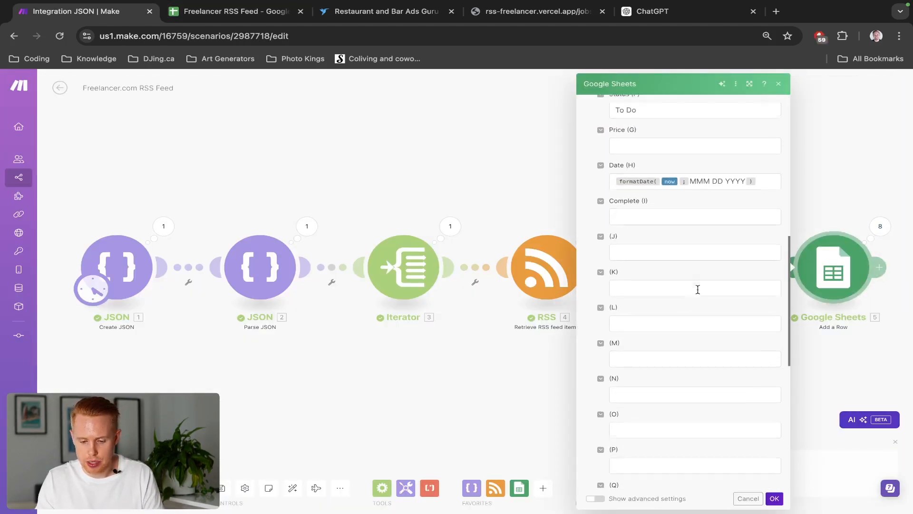
pyautogui.click(652, 151)
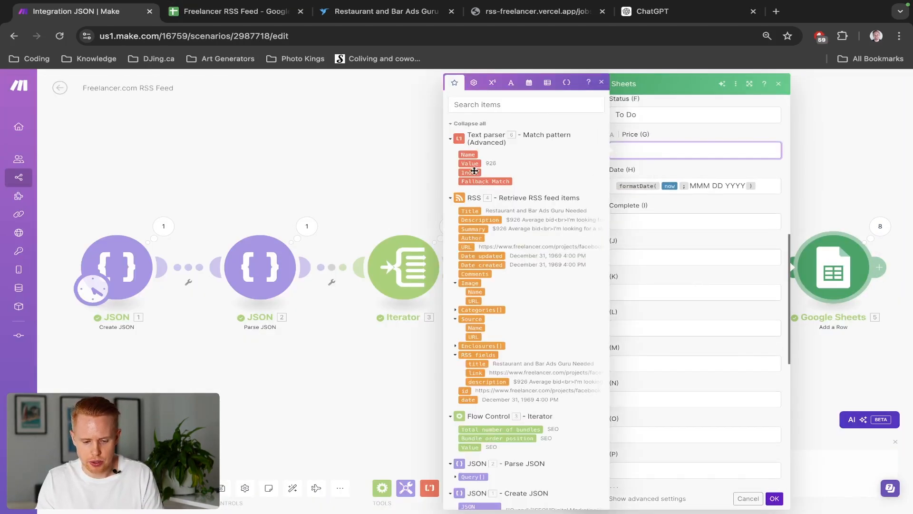
pyautogui.click(471, 164)
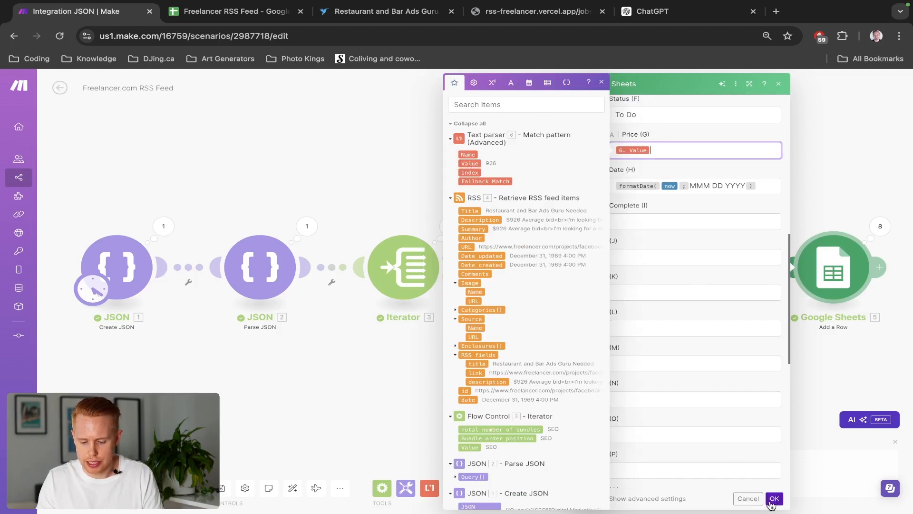
pyautogui.click(774, 498)
pyautogui.tripleClick(222, 488)
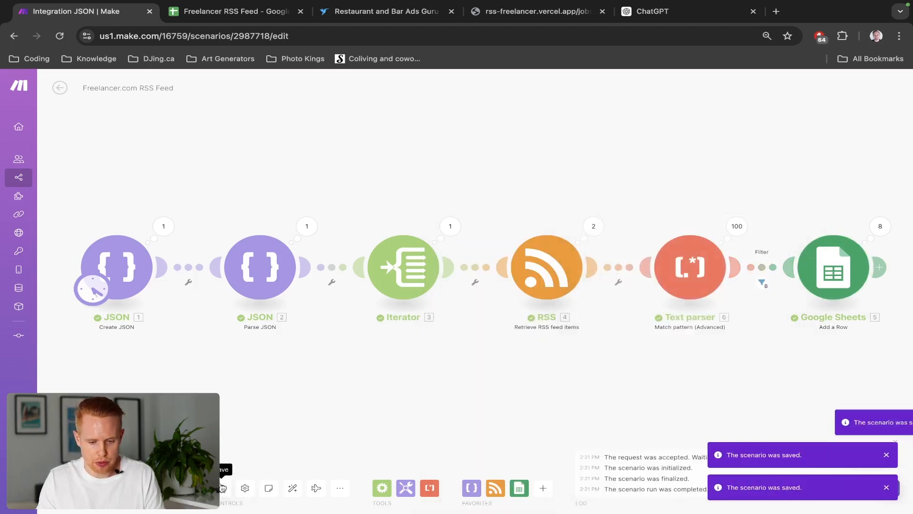
# Review the Price column of the Freelancer RSS Feed spreadsheet
pyautogui.hotkey('ctrl', 'Tab')
pyautogui.scroll(3, 441, 422)
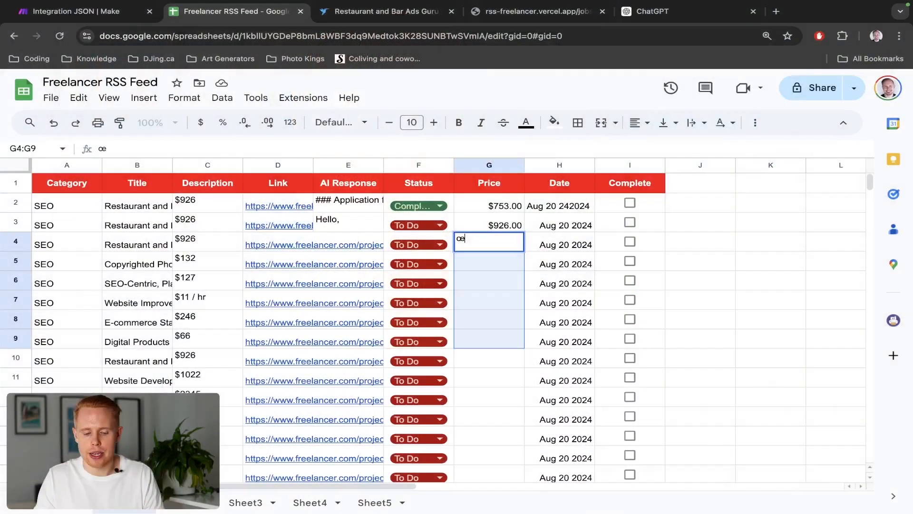
pyautogui.write('œ')
pyautogui.press('Escape')
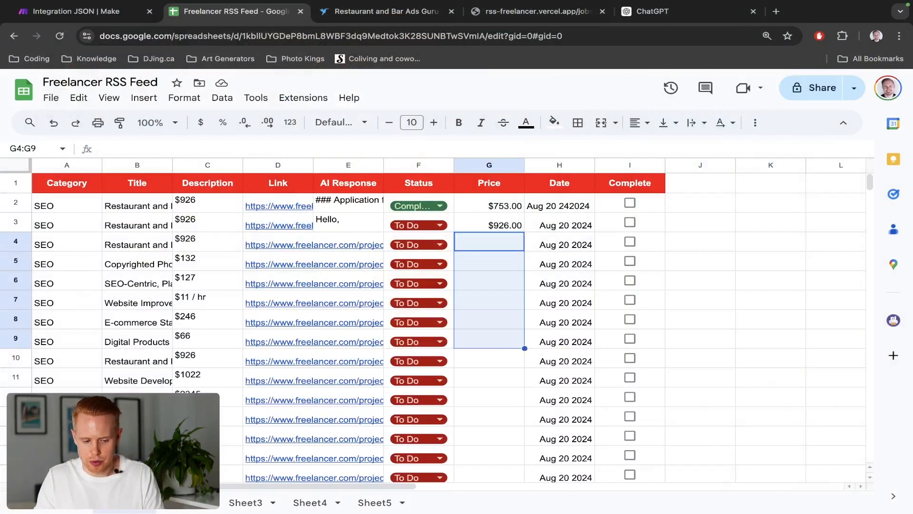
pyautogui.hotkey('ctrl', 'shift', 'Tab')
# Insert an OpenAI Create a Completion module between the Text parser filter and Google Sheets, using model GPT-4o
pyautogui.moveTo(559, 361); pyautogui.dragTo(413, 348)
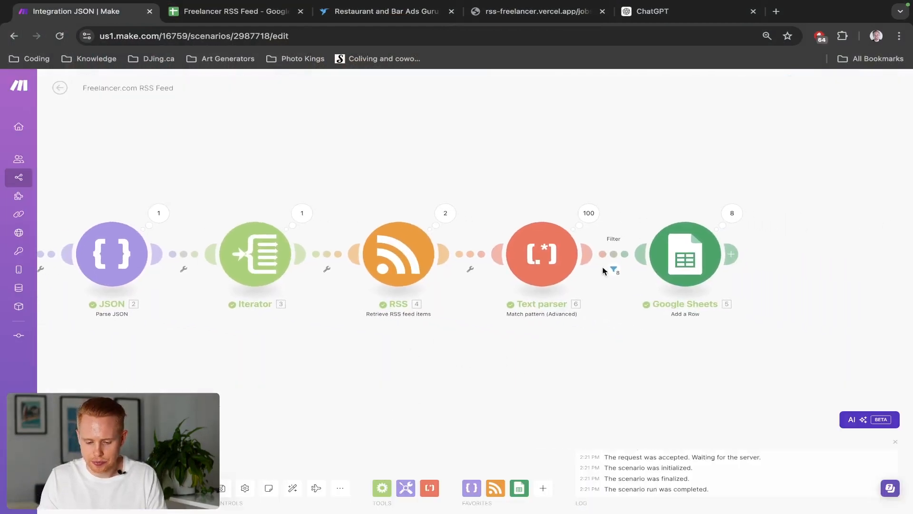
pyautogui.click(624, 254)
pyautogui.click(665, 317)
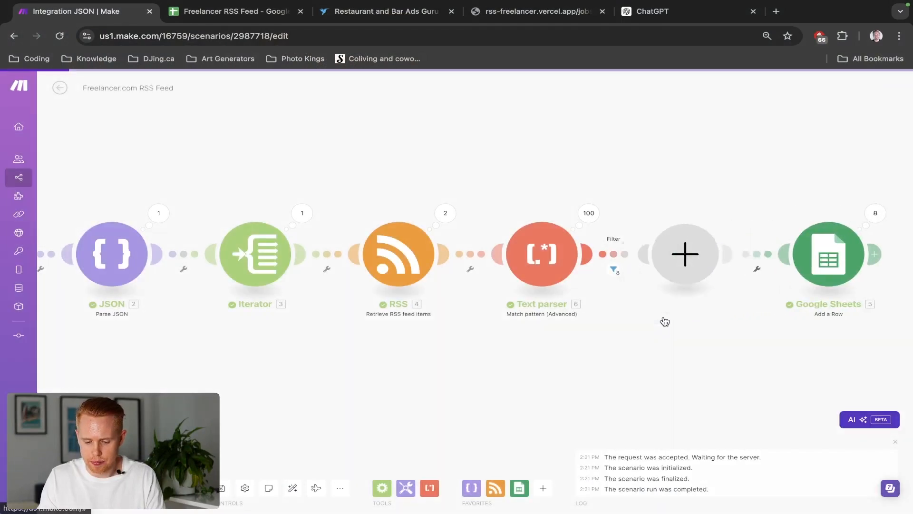
pyautogui.write('chatgpt')
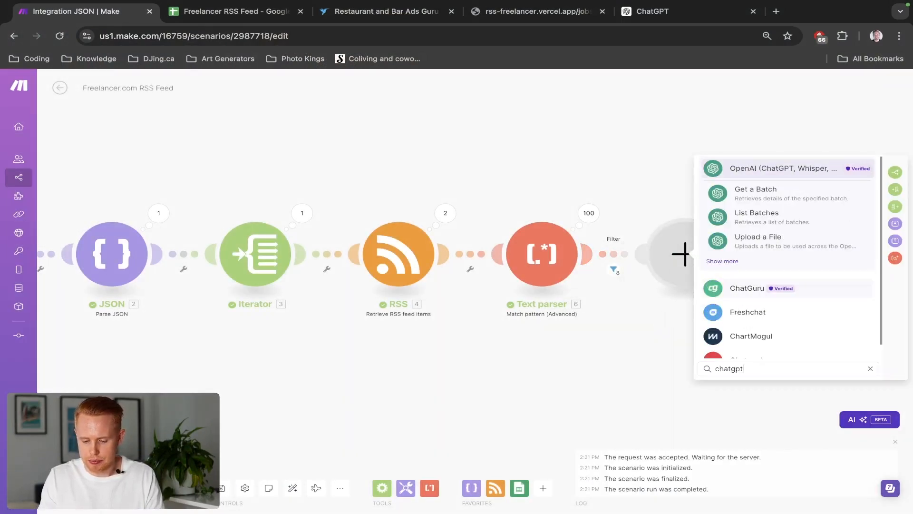
pyautogui.click(772, 172)
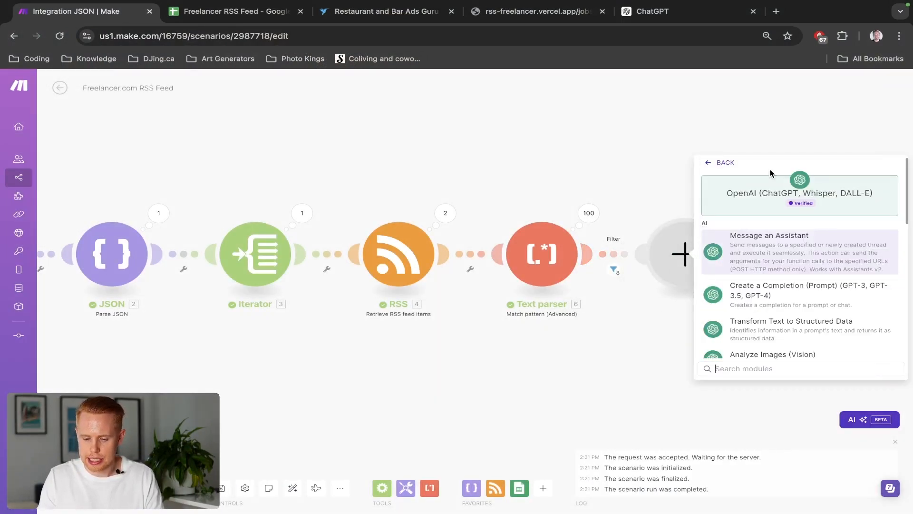
pyautogui.click(766, 291)
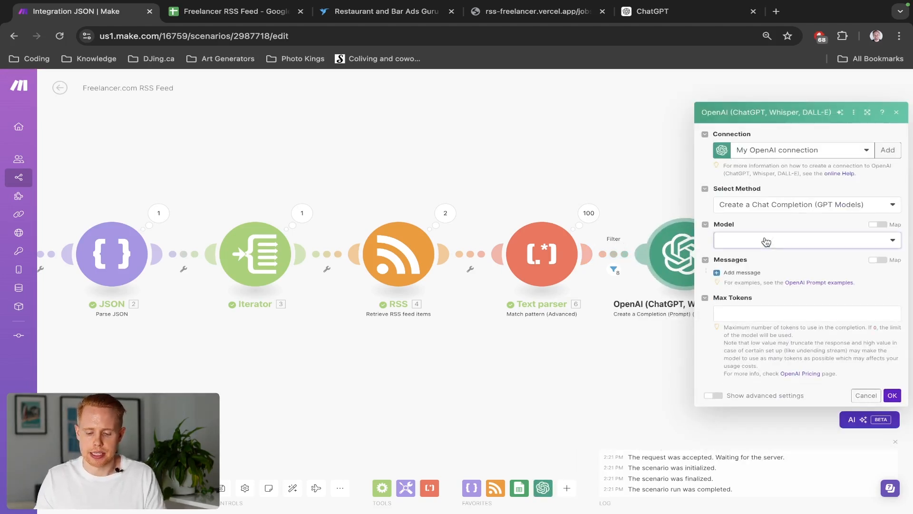
pyautogui.click(766, 241)
pyautogui.click(767, 277)
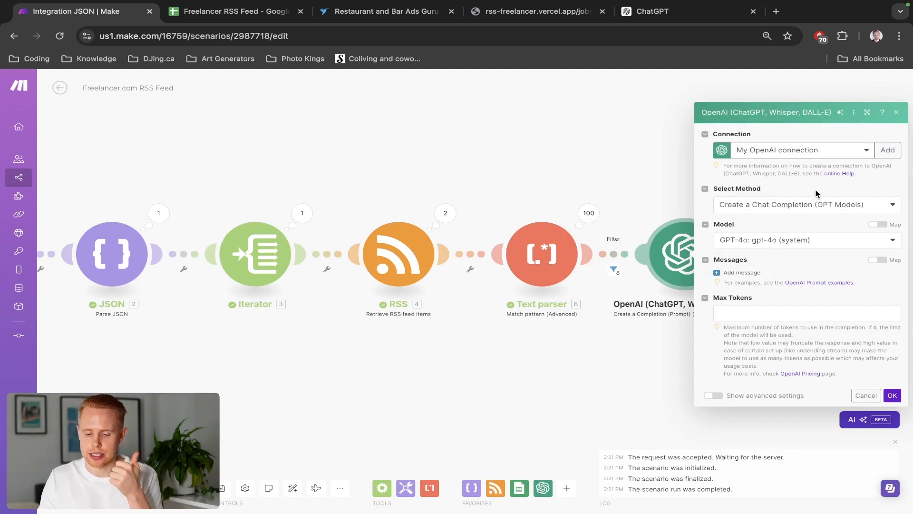
# Open the OpenAI connection help page and read how to obtain an API key
pyautogui.click(829, 173)
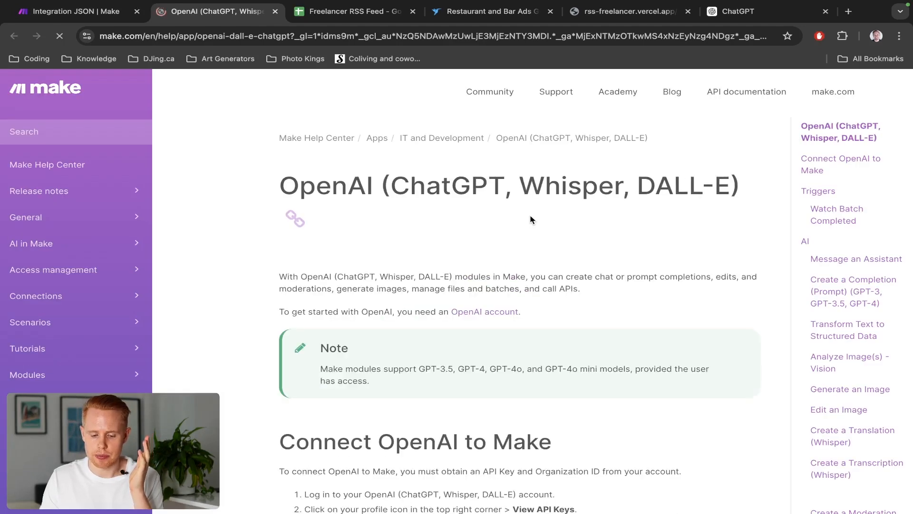
pyautogui.scroll(-2, 531, 219)
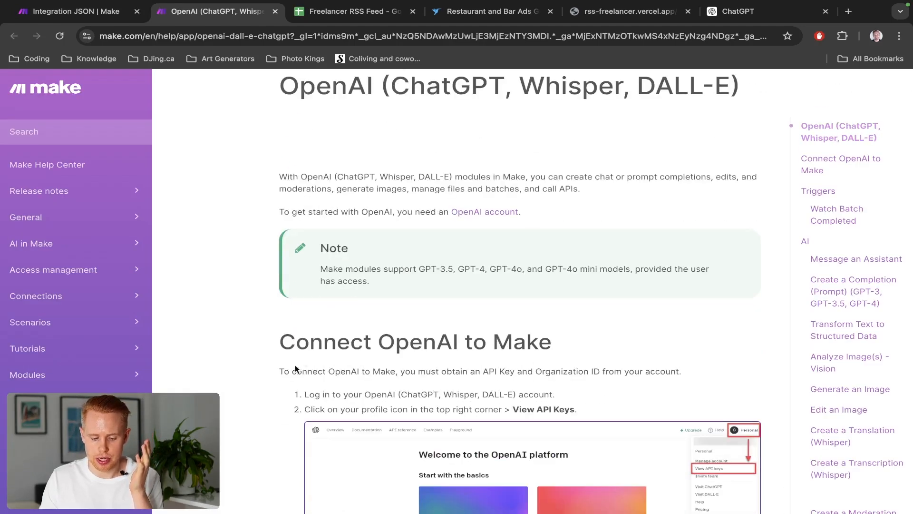
pyautogui.moveTo(304, 394); pyautogui.dragTo(583, 414)
pyautogui.scroll(-1, 589, 413)
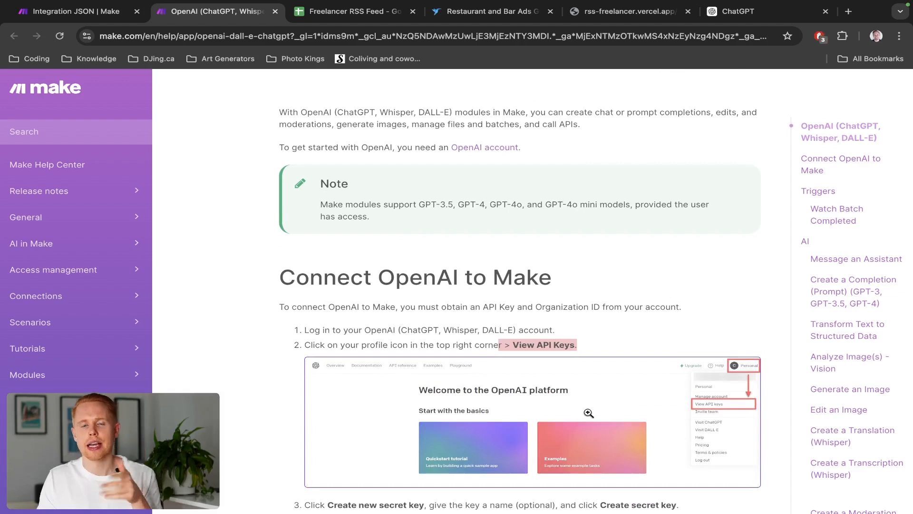
pyautogui.hotkey('ctrl', 'w')
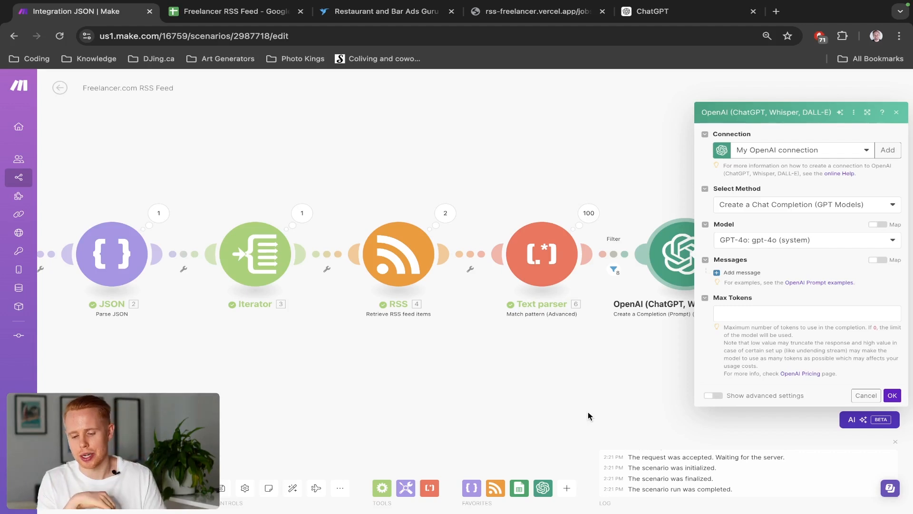
# Set Max Tokens to 2500 and add a User message prompting for a compelling Freelancer.com job application
pyautogui.click(740, 317)
pyautogui.write('2500')
pyautogui.click(784, 332)
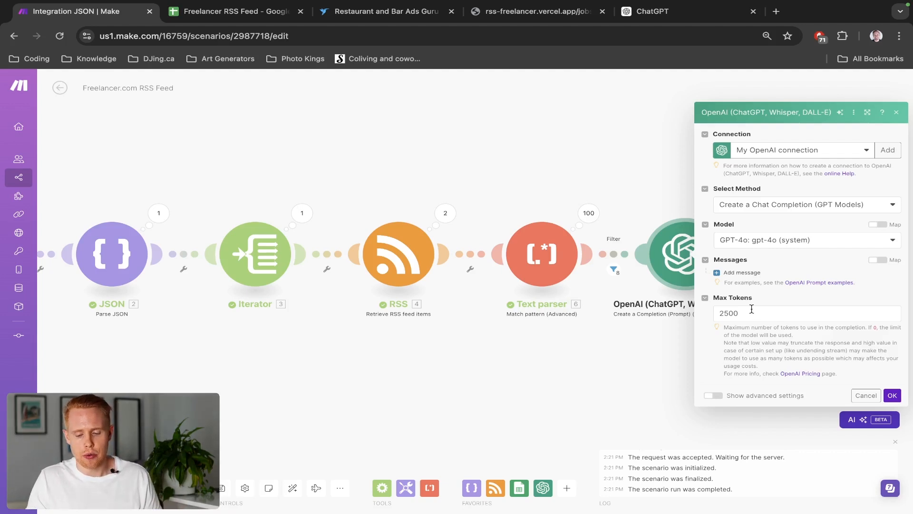
pyautogui.click(742, 273)
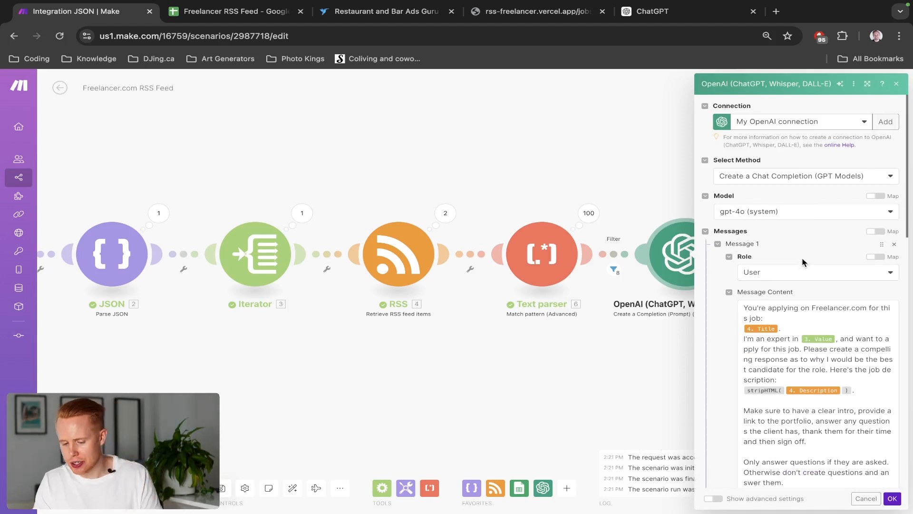
# Fix the punctuation in the prompt around the mapped expertise Value and the job description
pyautogui.scroll(-2, 802, 241)
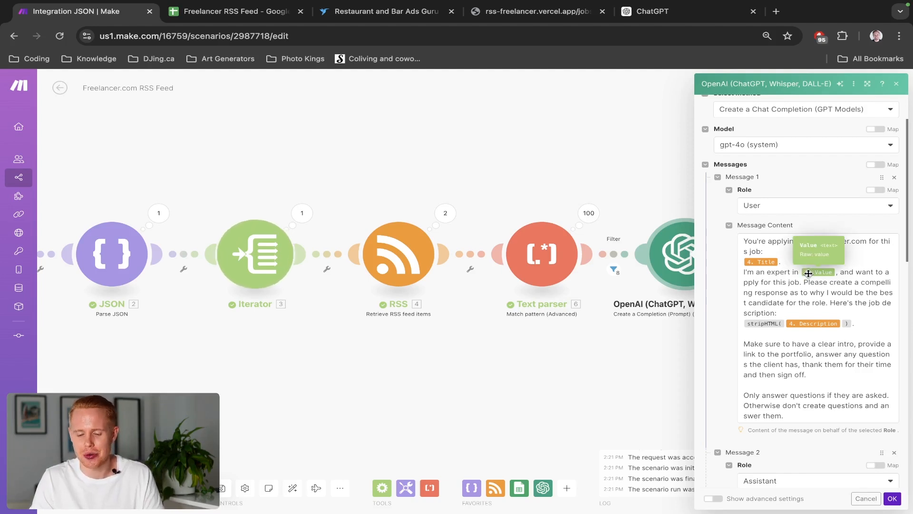
pyautogui.click(837, 275)
pyautogui.write(',')
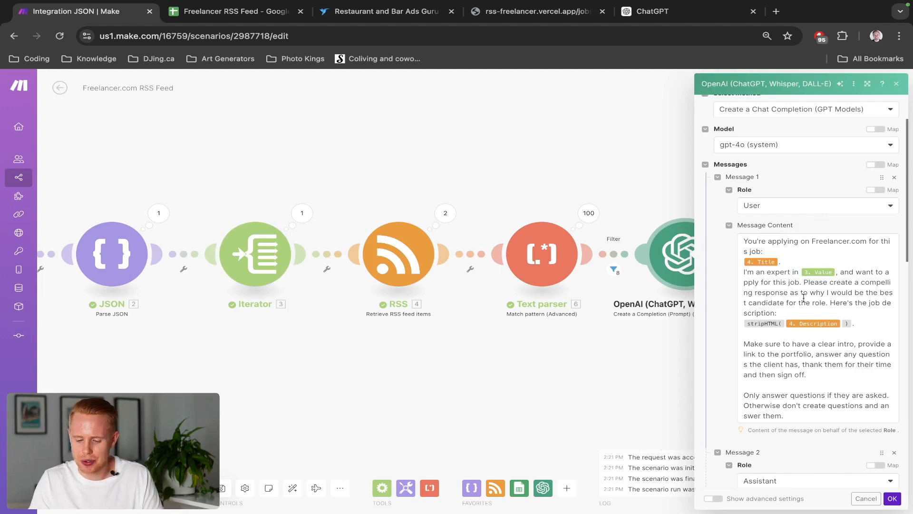
pyautogui.click(828, 304)
pyautogui.write('.')
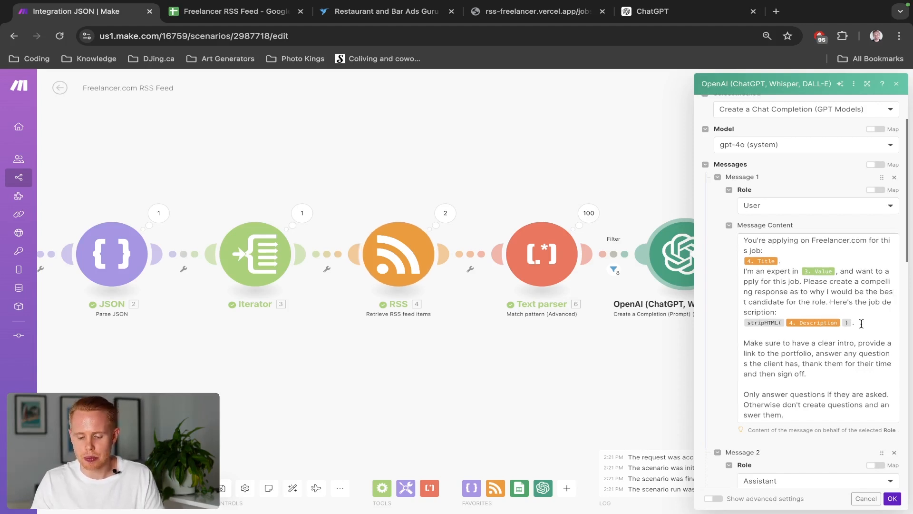
pyautogui.click(861, 324)
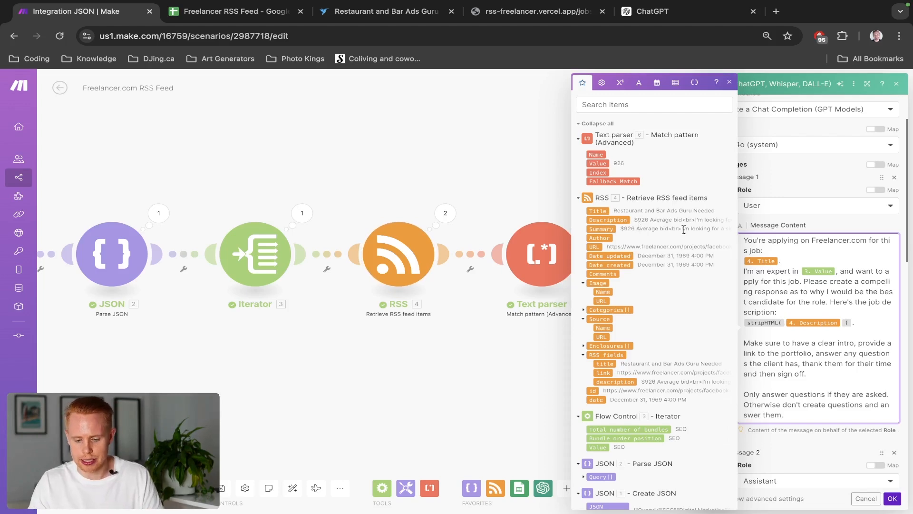
pyautogui.scroll(3, 683, 229)
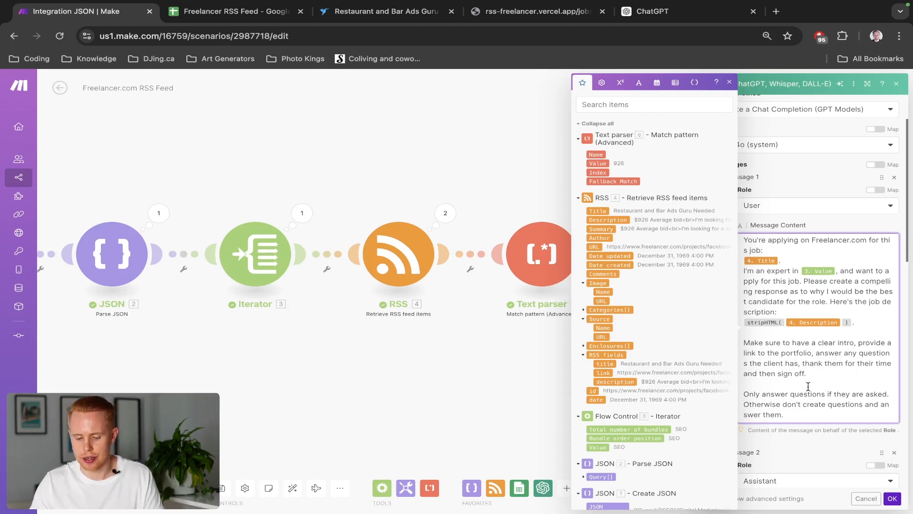
pyautogui.click(808, 448)
pyautogui.scroll(-1, 808, 448)
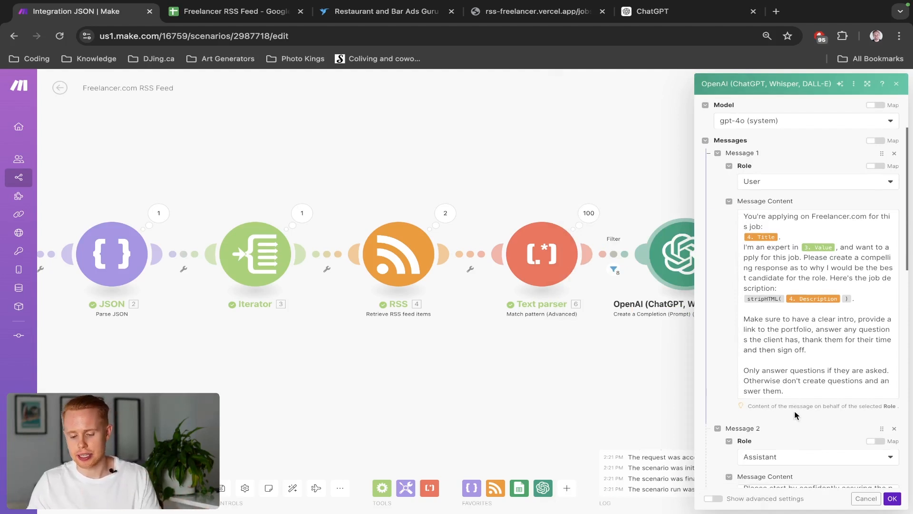
# Read through the Assistant message's question bank and sign-off, then the System message's formatting requirements in the OpenAI module
pyautogui.scroll(-5, 789, 427)
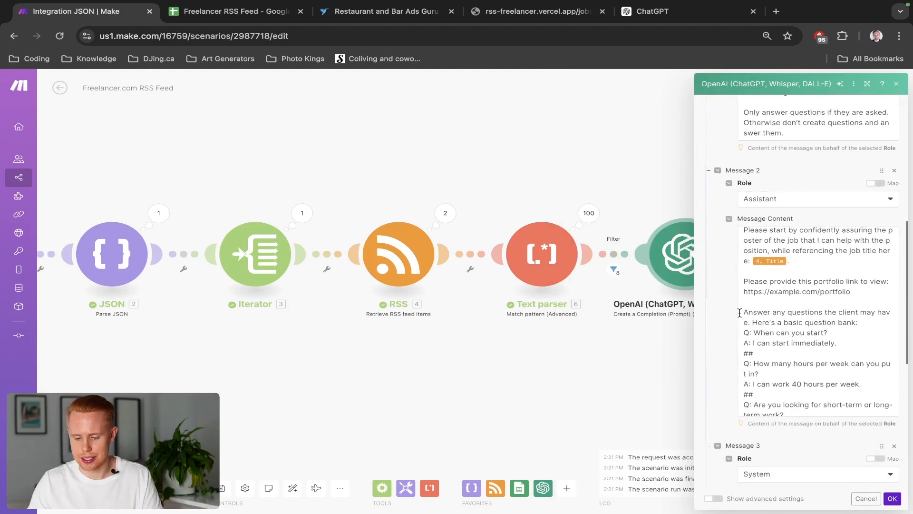
pyautogui.scroll(-1, 725, 299)
pyautogui.scroll(1, 771, 281)
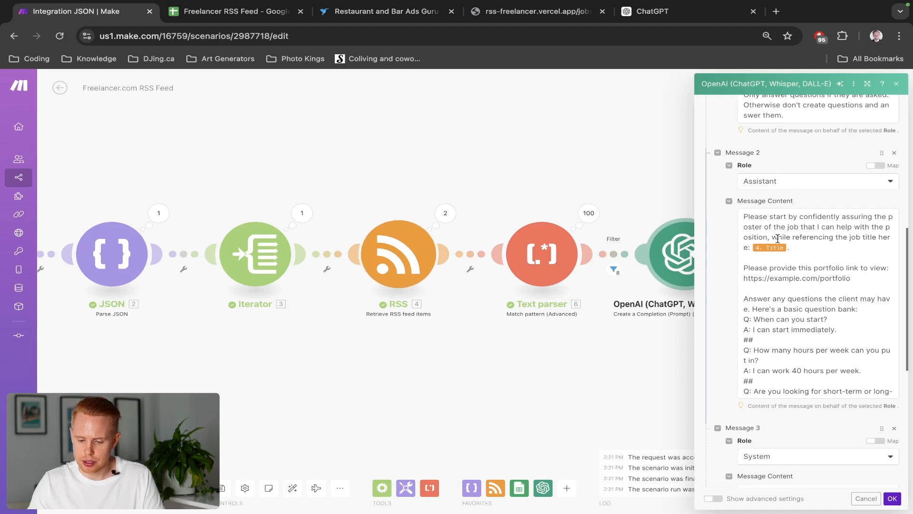
pyautogui.hscroll(1, 788, 240)
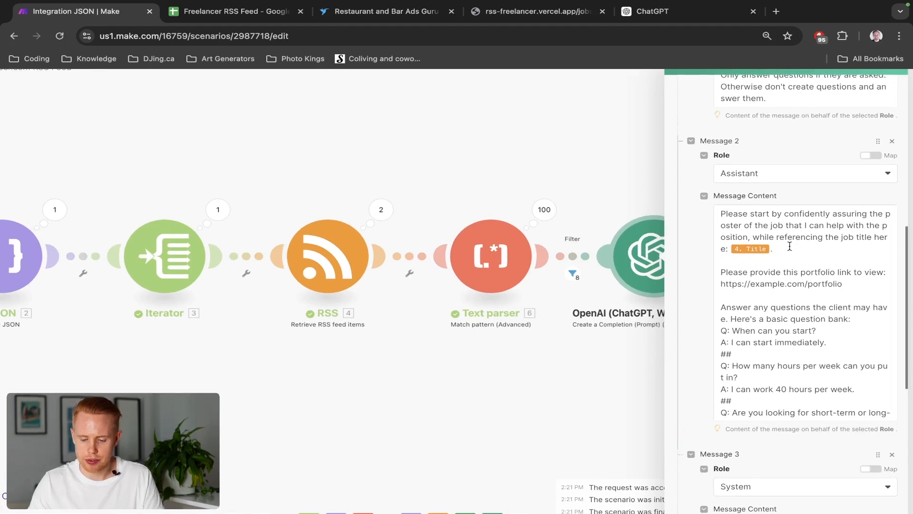
pyautogui.scroll(-3, 790, 245)
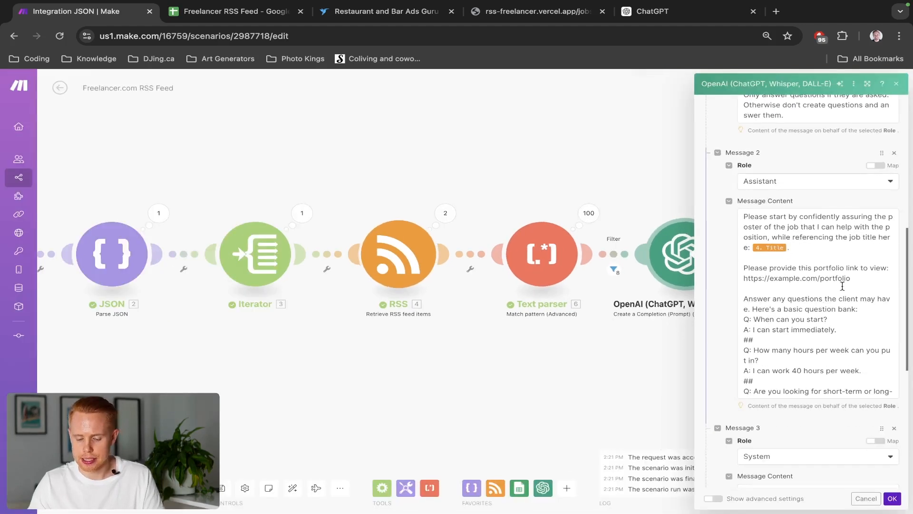
pyautogui.scroll(-1, 842, 285)
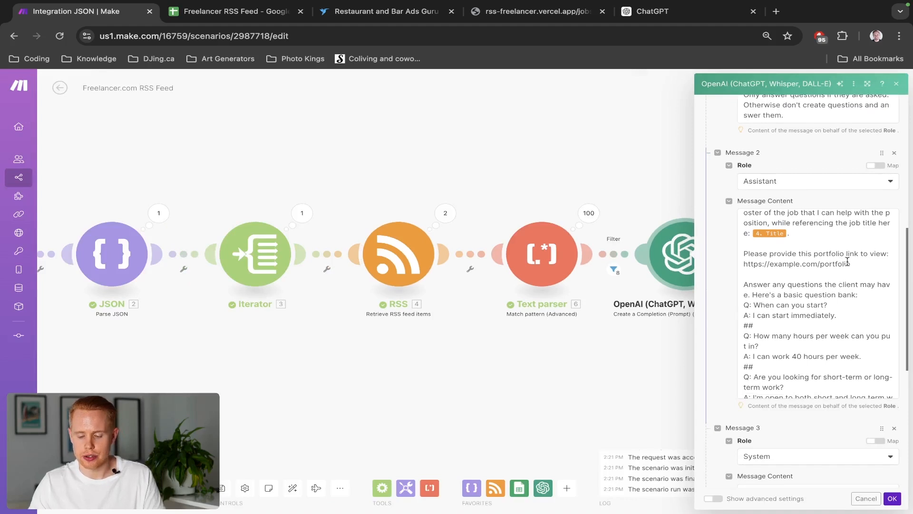
pyautogui.scroll(-3, 850, 263)
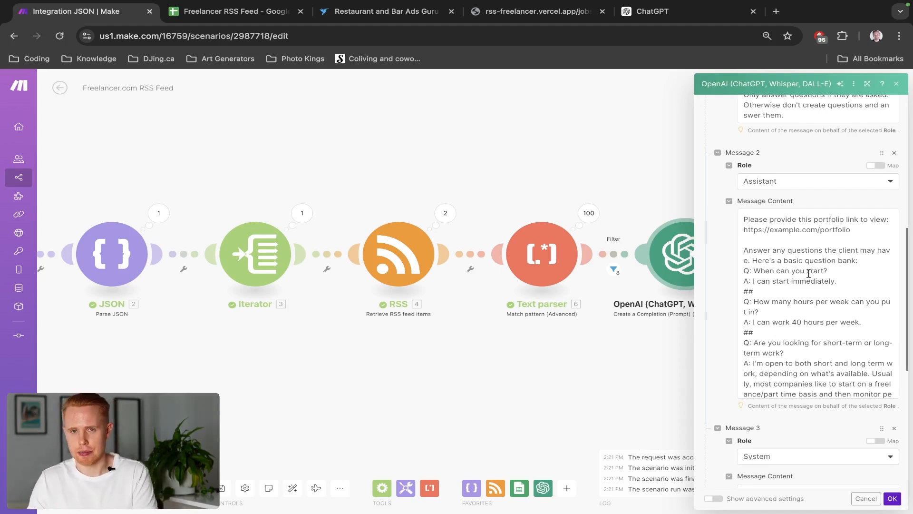
pyautogui.scroll(-2, 809, 274)
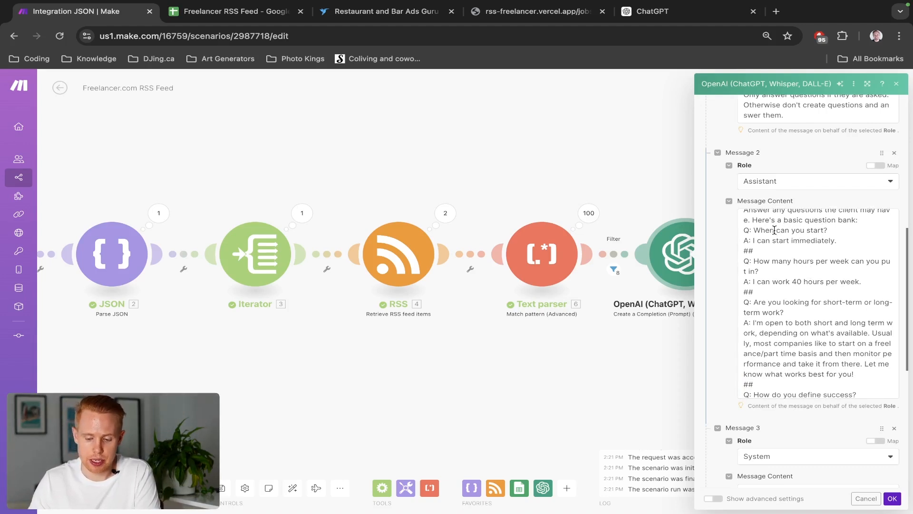
pyautogui.scroll(-1, 805, 243)
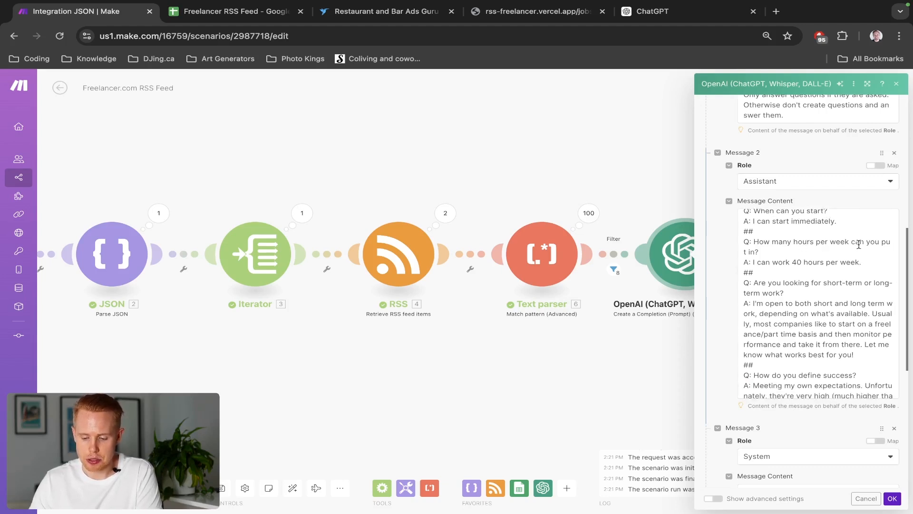
pyautogui.scroll(-2, 782, 262)
pyautogui.scroll(-2, 801, 259)
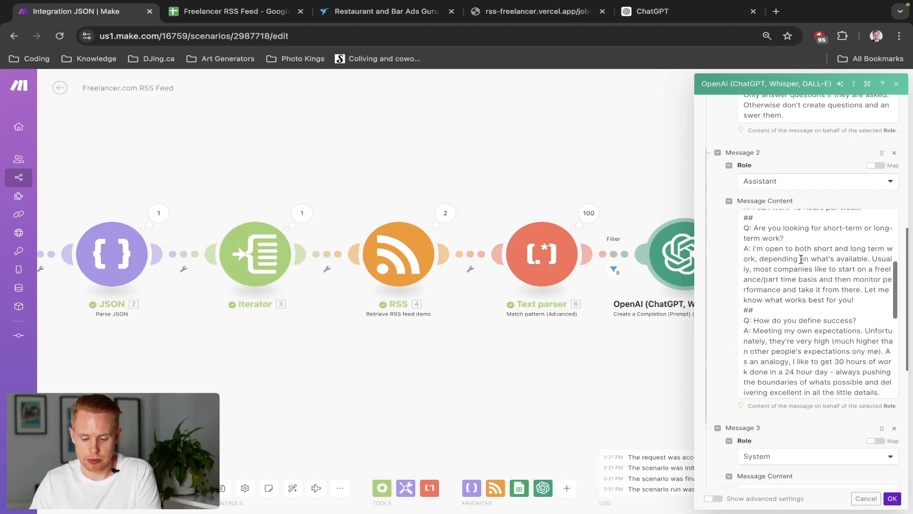
pyautogui.scroll(-2, 818, 254)
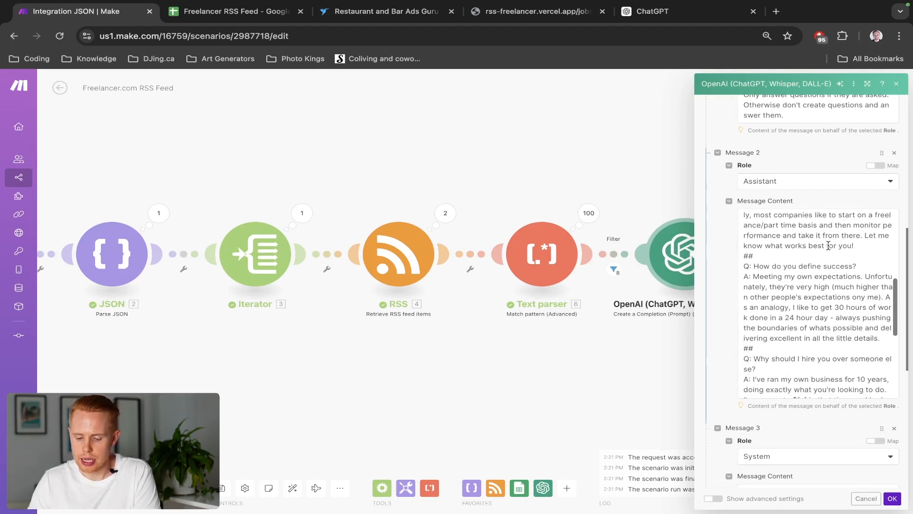
pyautogui.scroll(-2, 801, 271)
pyautogui.scroll(-5, 801, 271)
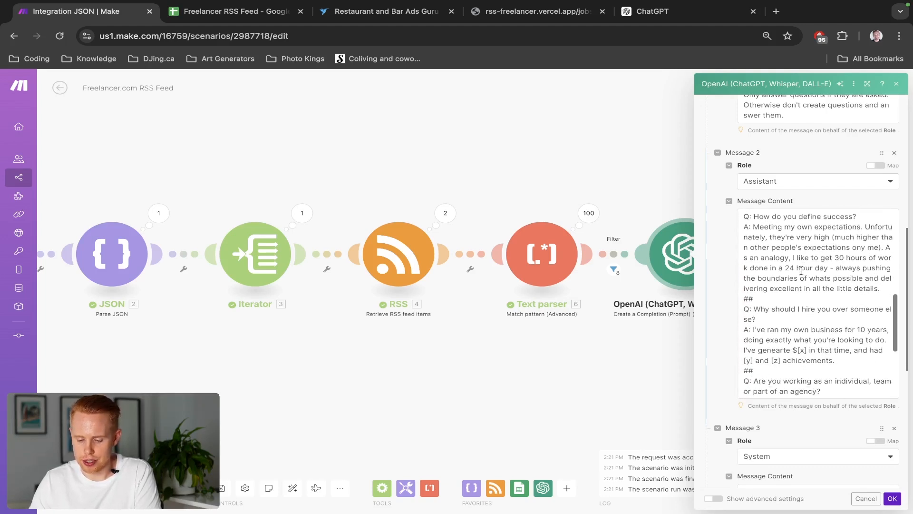
pyautogui.scroll(-5, 832, 260)
pyautogui.scroll(3, 789, 246)
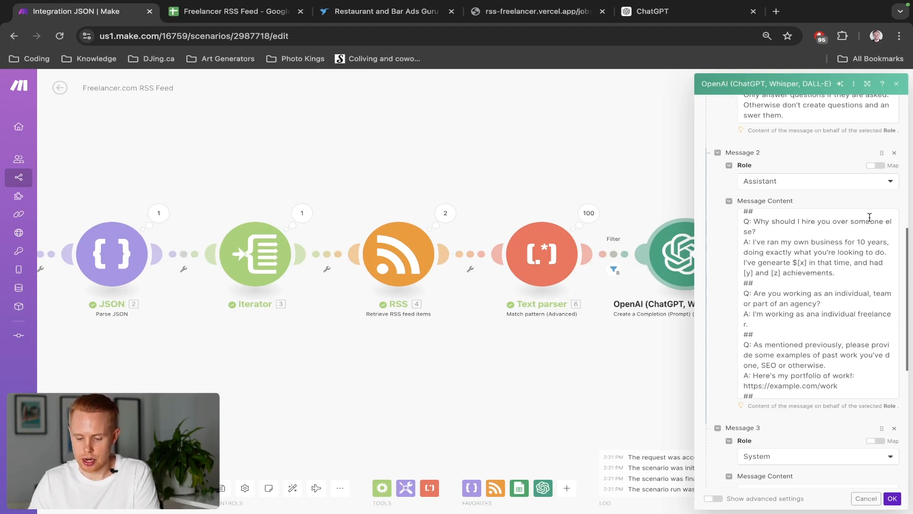
pyautogui.scroll(-6, 808, 265)
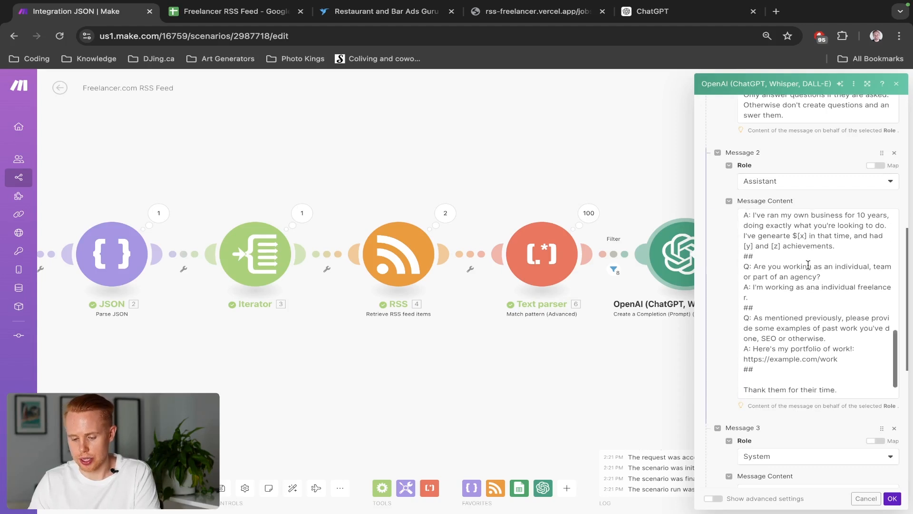
pyautogui.scroll(-6, 808, 265)
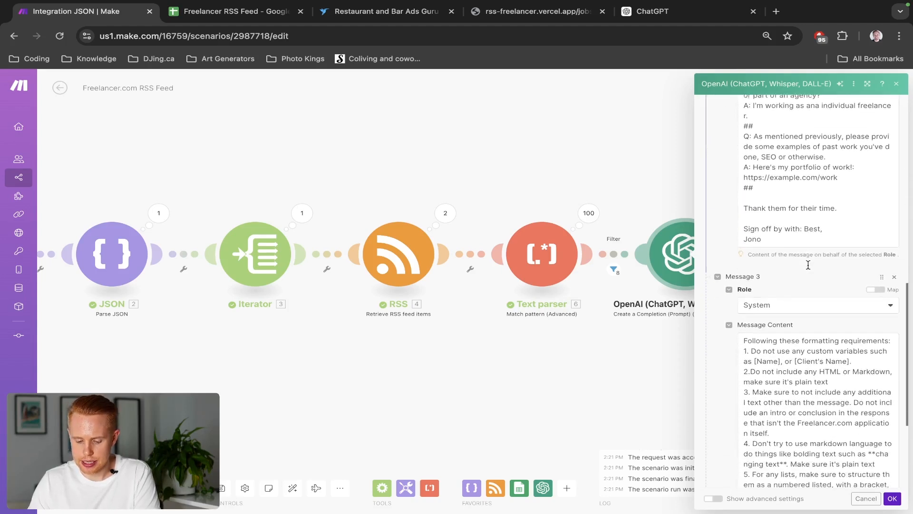
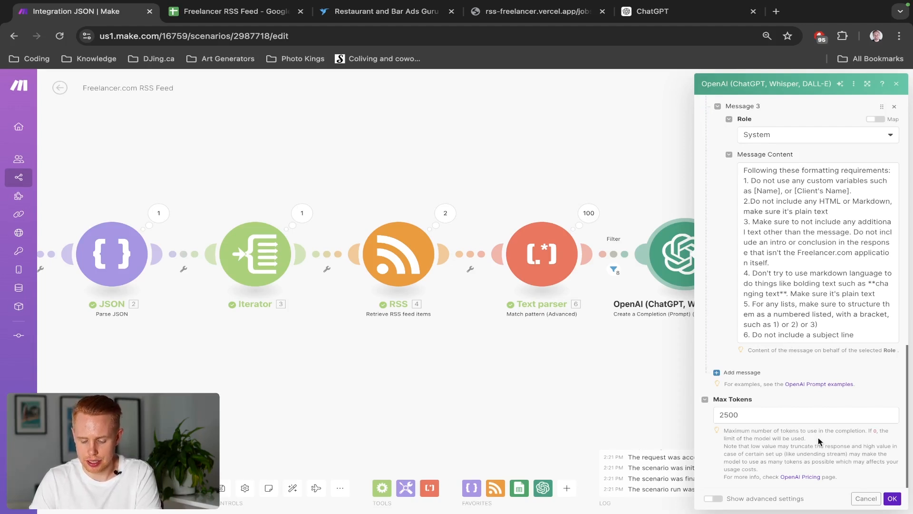
# Save the OpenAI module settings and run the scenario once
pyautogui.click(892, 499)
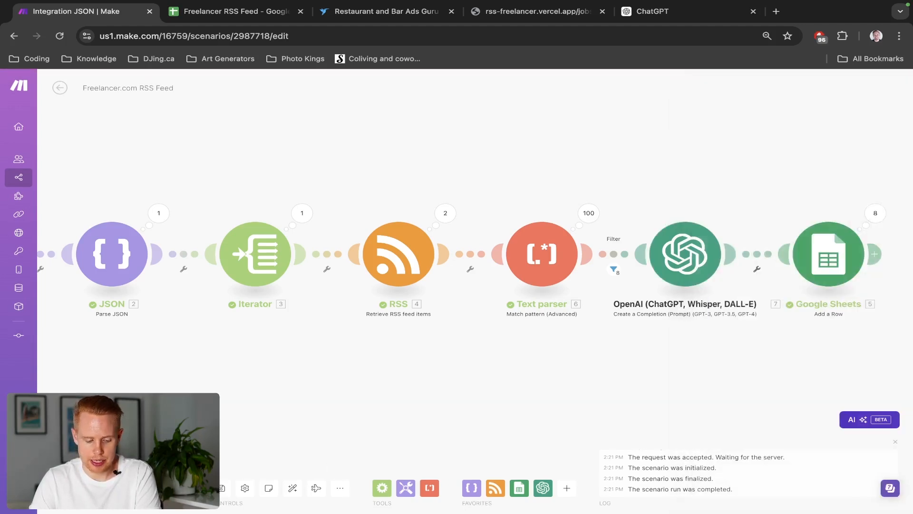
pyautogui.click(78, 488)
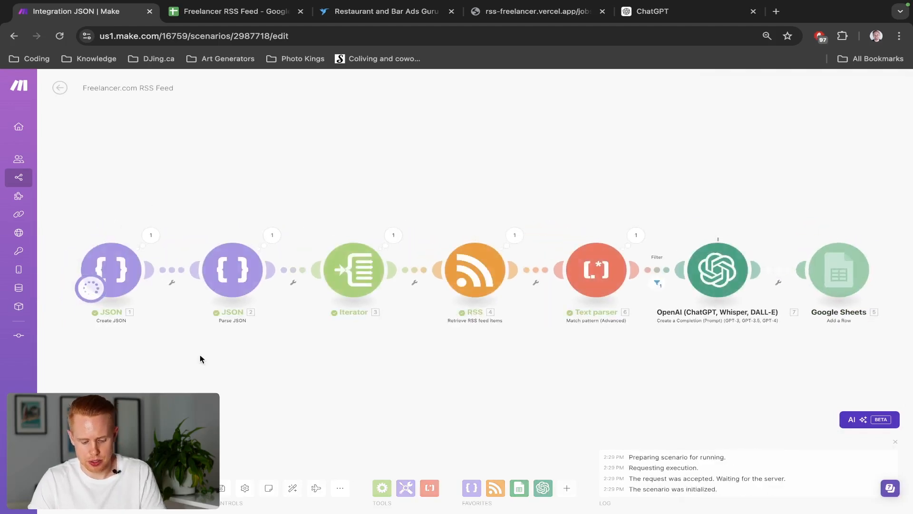
# Delete the earlier test rows 3 to 17 from the Freelancer RSS Feed spreadsheet
pyautogui.hotkey('ctrl', 'Tab')
pyautogui.scroll(-5, 253, 348)
pyautogui.moveTo(618, 331); pyautogui.dragTo(65, 228)
pyautogui.press('Delete')
pyautogui.scroll(-5, 177, 316)
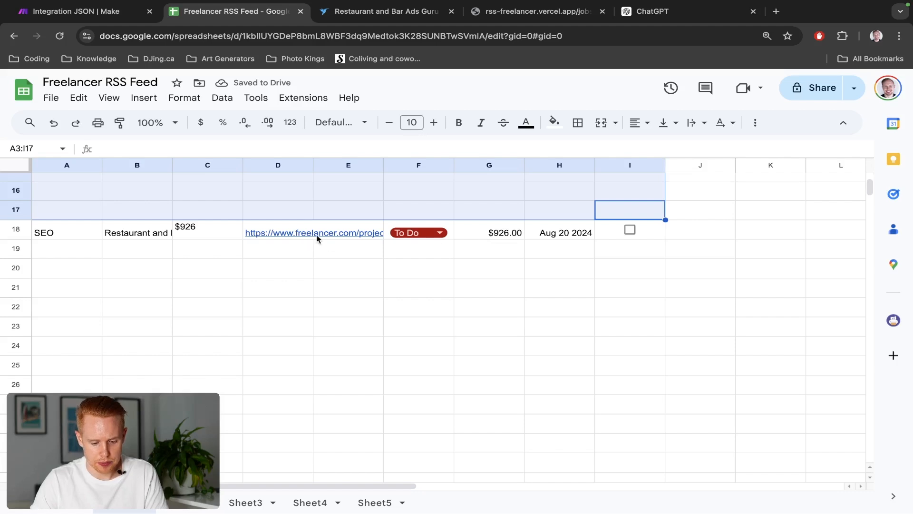
pyautogui.click(335, 232)
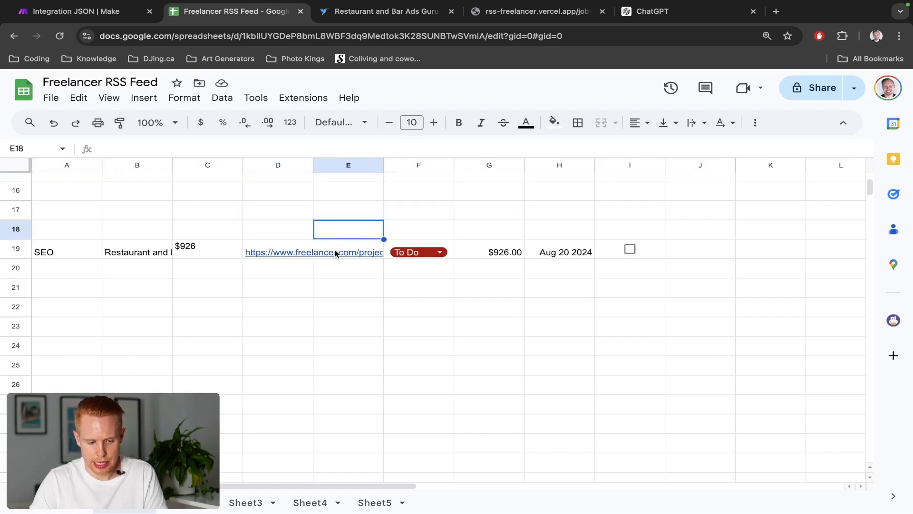
pyautogui.hotkey('ctrl', 'shift', 'Tab')
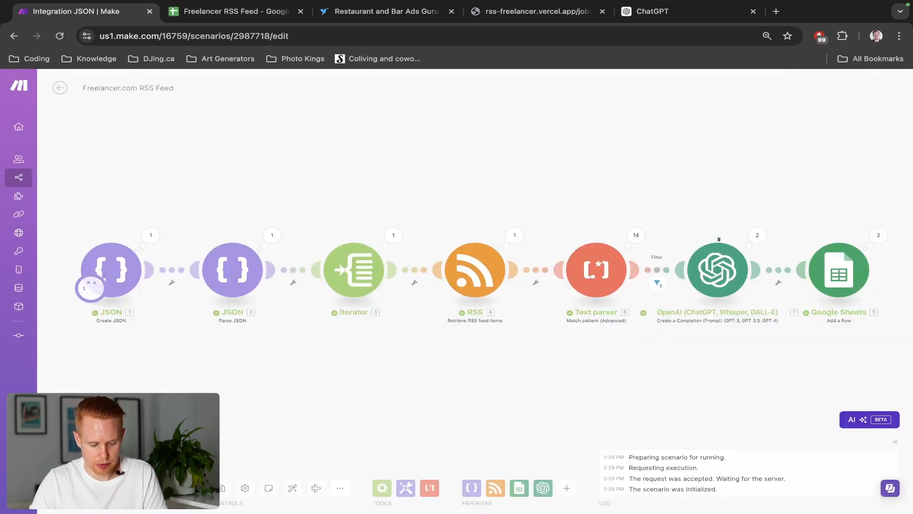
# Map the OpenAI Result into the Google Sheets module's AI Response (E) field and save the module
pyautogui.click(839, 270)
pyautogui.scroll(-8, 665, 259)
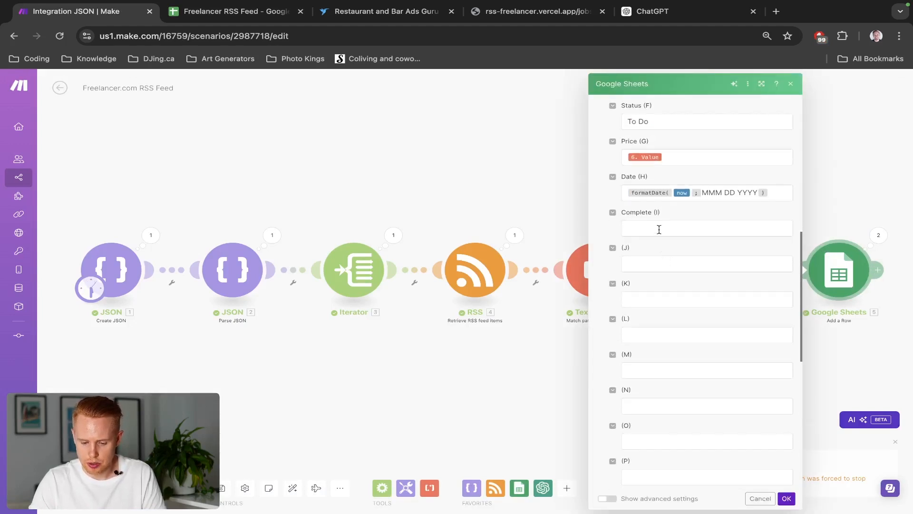
pyautogui.scroll(3, 659, 229)
pyautogui.click(662, 209)
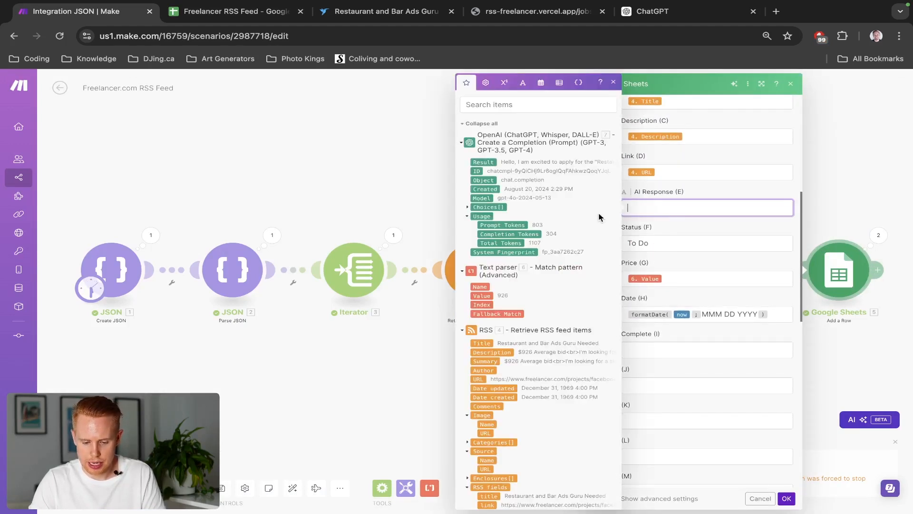
pyautogui.click(490, 162)
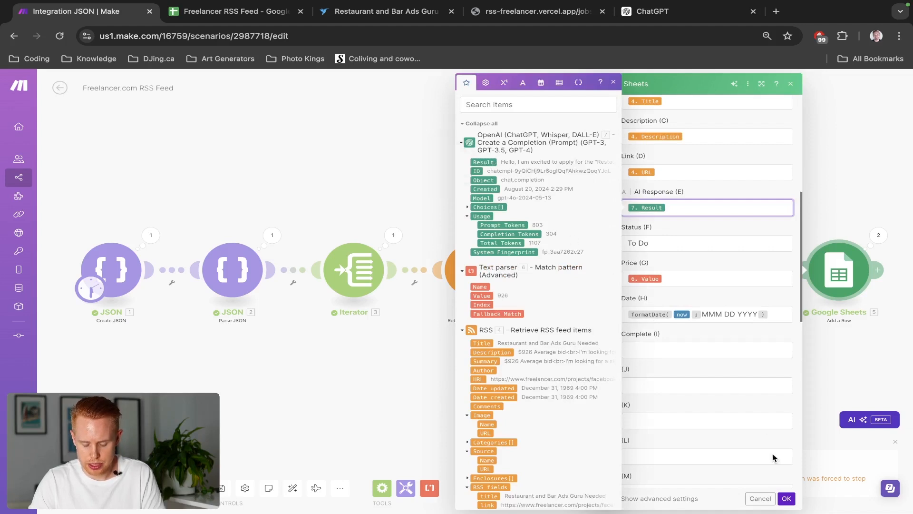
pyautogui.click(786, 497)
# Clear the leftover job rows from the spreadsheet, keeping only the header and the first entry
pyautogui.hotkey('ctrl', 'Tab')
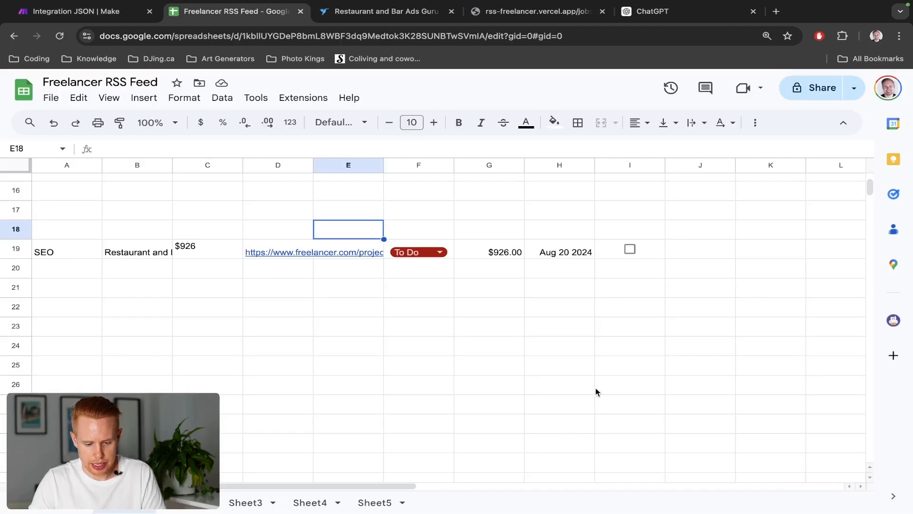
pyautogui.click(667, 365)
pyautogui.keyDown('shift'); pyautogui.click(62, 228); pyautogui.keyUp('shift')
pyautogui.press('Delete')
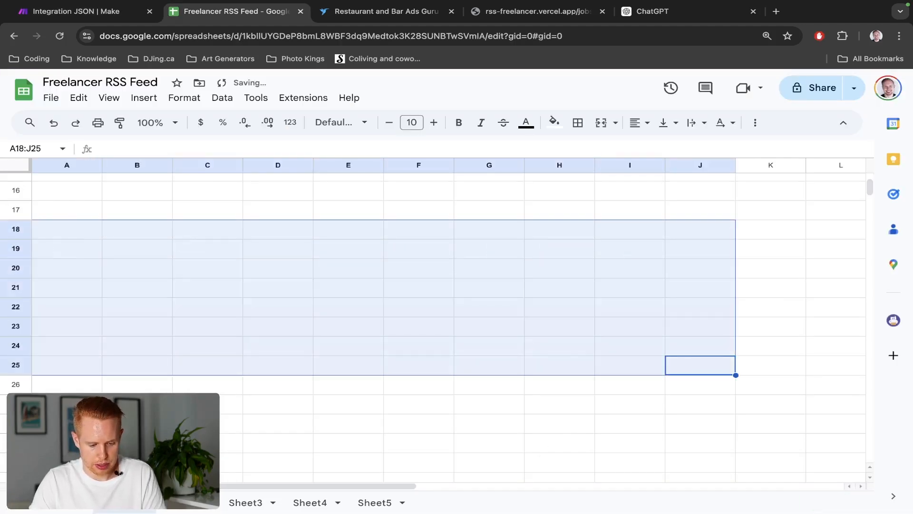
pyautogui.scroll(5, 60, 225)
pyautogui.click(661, 221)
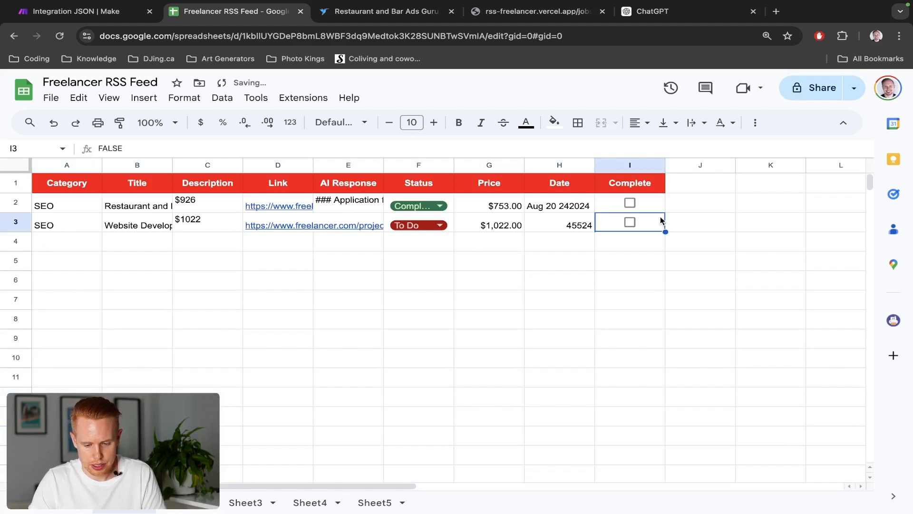
pyautogui.hotkey('shift', 'Left')
pyautogui.hotkey('shift', 'Left')
pyautogui.hotkey('shift', 'Left')
pyautogui.hotkey('shift', 'Left')
pyautogui.hotkey('shift', 'Left')
pyautogui.hotkey('shift', 'Left')
pyautogui.hotkey('shift', 'Left')
pyautogui.hotkey('shift', 'Left')
pyautogui.press('Delete')
# Run the scenario once more and view the newly added job rows in the spreadsheet
pyautogui.hotkey('ctrl', 'shift', 'Tab')
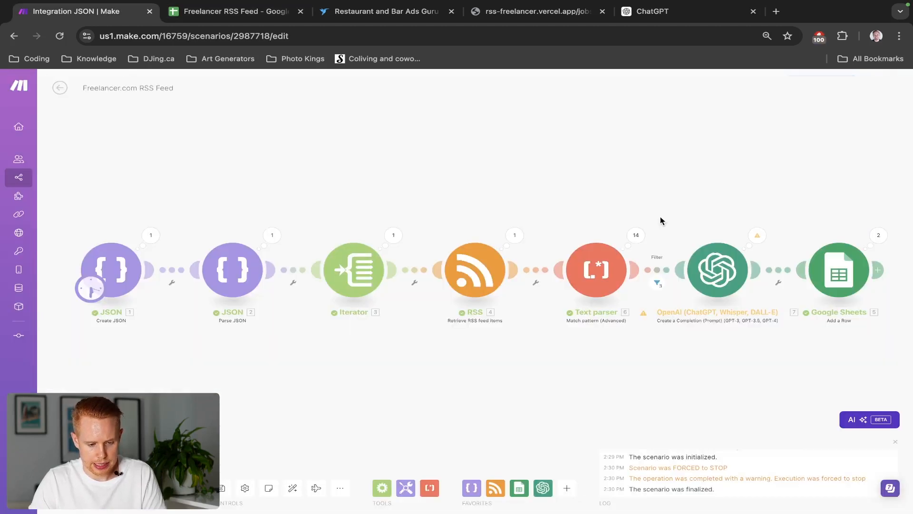
pyautogui.click(78, 488)
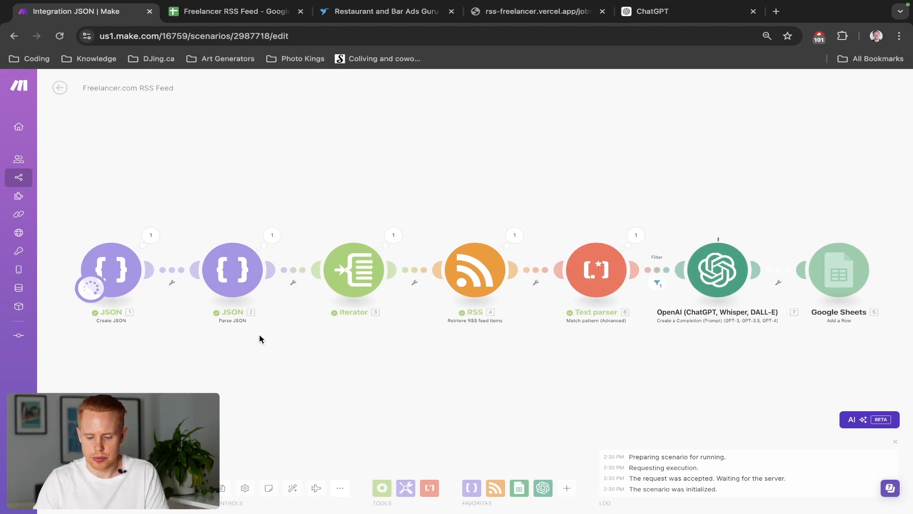
pyautogui.hotkey('ctrl', 'Tab')
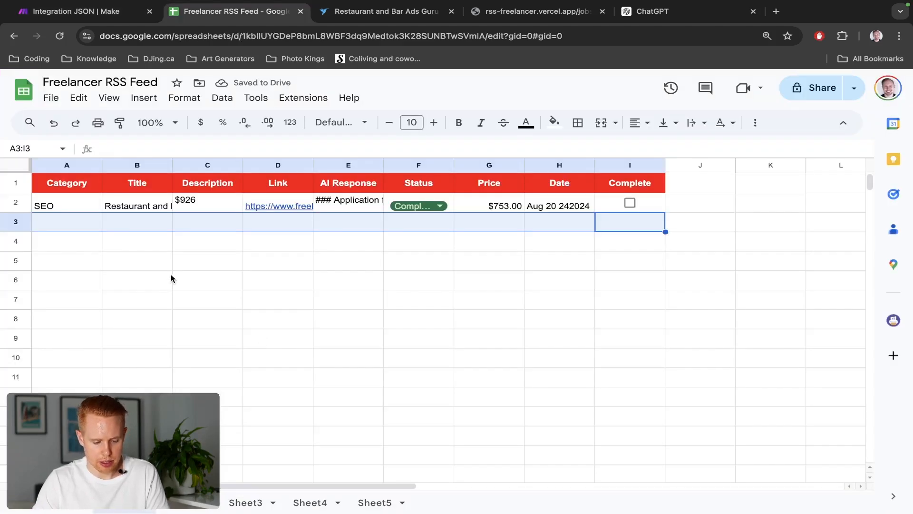
pyautogui.click(133, 261)
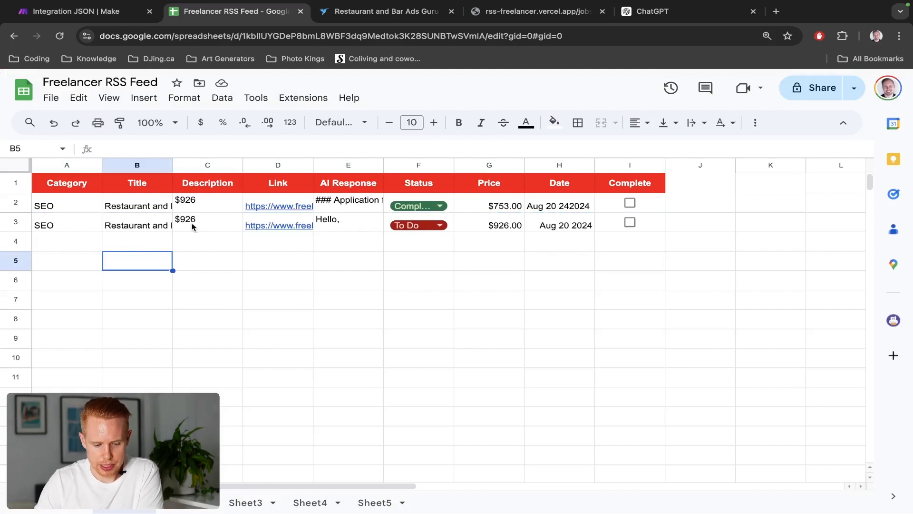
# Open the AI Response cell in row 3 to read the generated job application
pyautogui.click(327, 224)
pyautogui.doubleClick(327, 221)
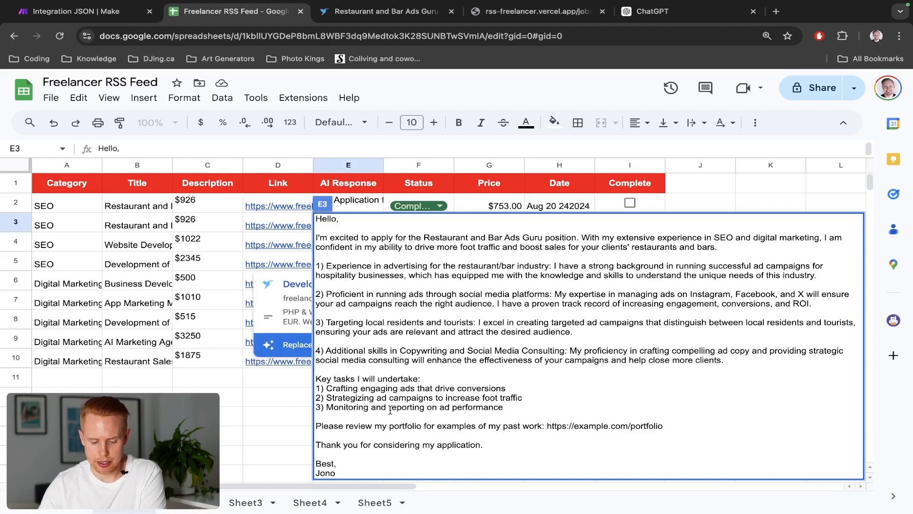
pyautogui.click(168, 343)
pyautogui.click(494, 225)
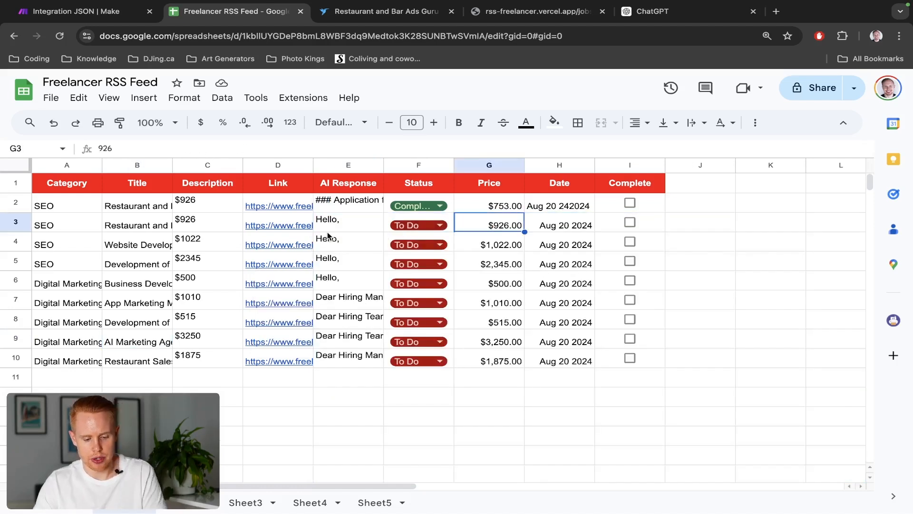
# Review the Freelancer job's average bid and scroll to its bid proposal form
pyautogui.hotkey('ctrl', 'Tab')
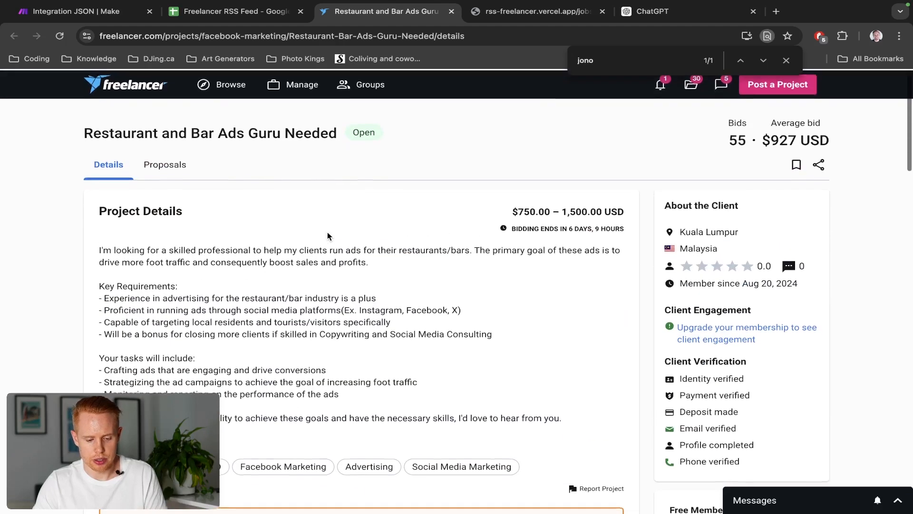
pyautogui.doubleClick(730, 138)
pyautogui.tripleClick(774, 138)
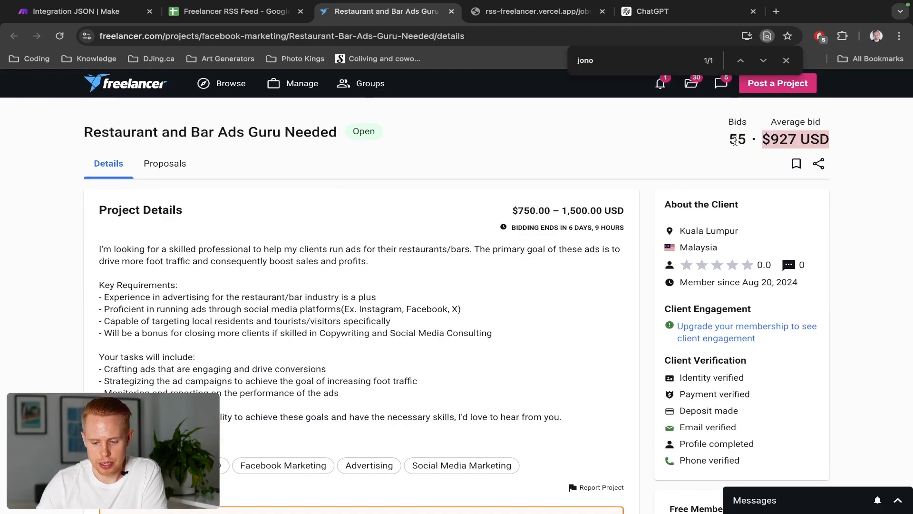
pyautogui.doubleClick(734, 140)
pyautogui.scroll(-6, 291, 281)
pyautogui.scroll(-1, 288, 281)
pyautogui.scroll(-6, 288, 281)
pyautogui.scroll(3, 249, 285)
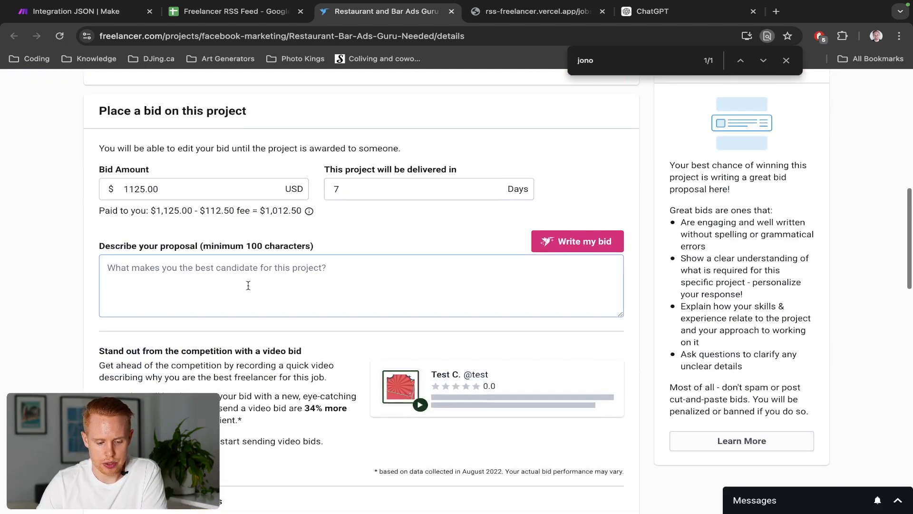
pyautogui.click(248, 284)
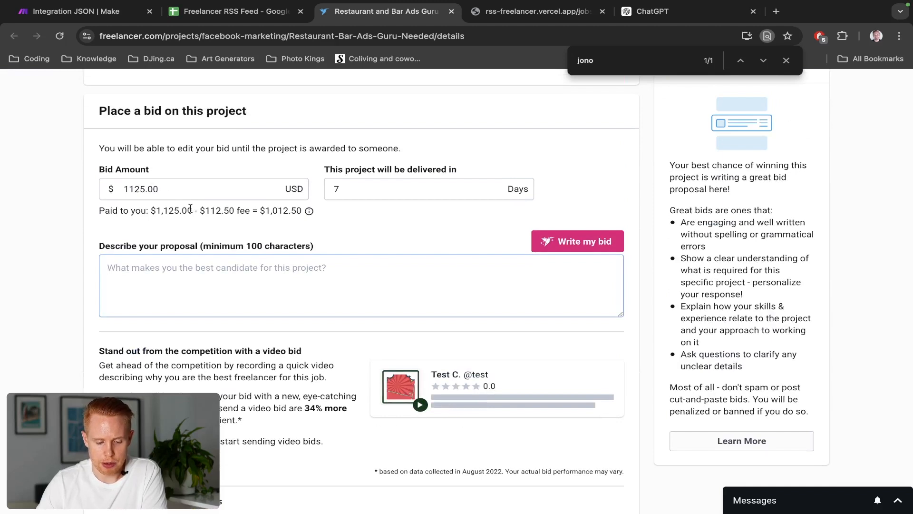